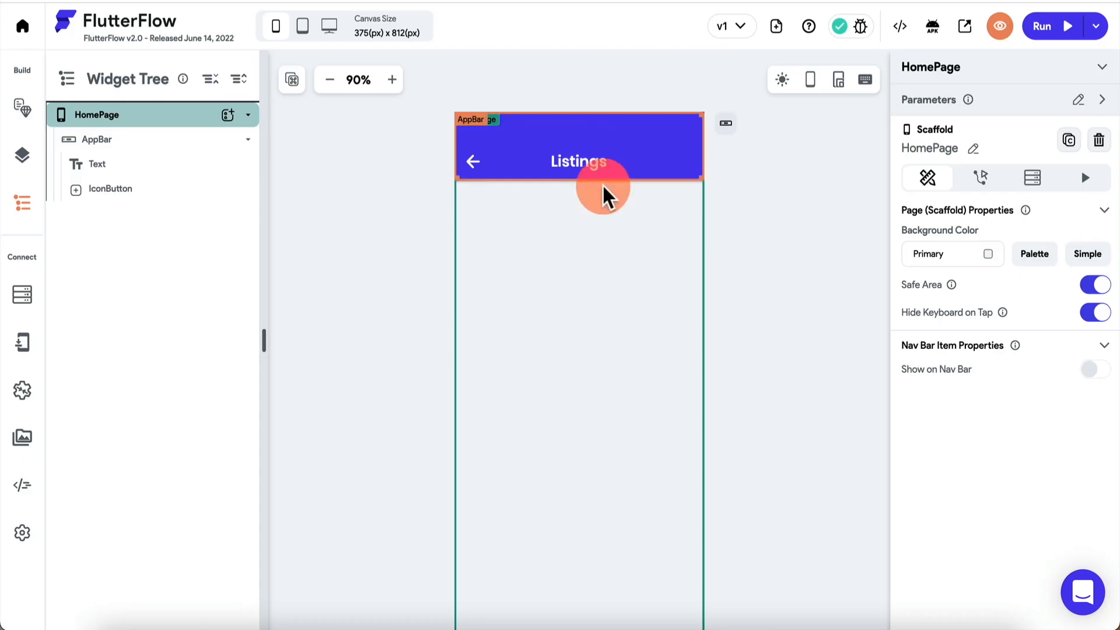
# Add a Column widget to the HomePage
pyautogui.click(341, 299)
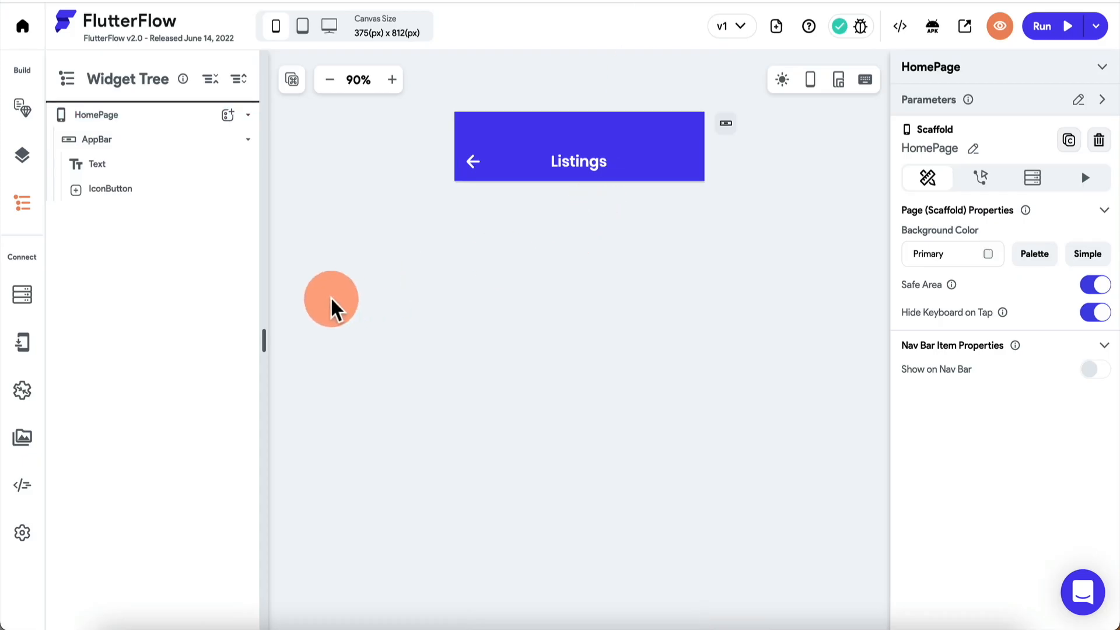
pyautogui.click(510, 270)
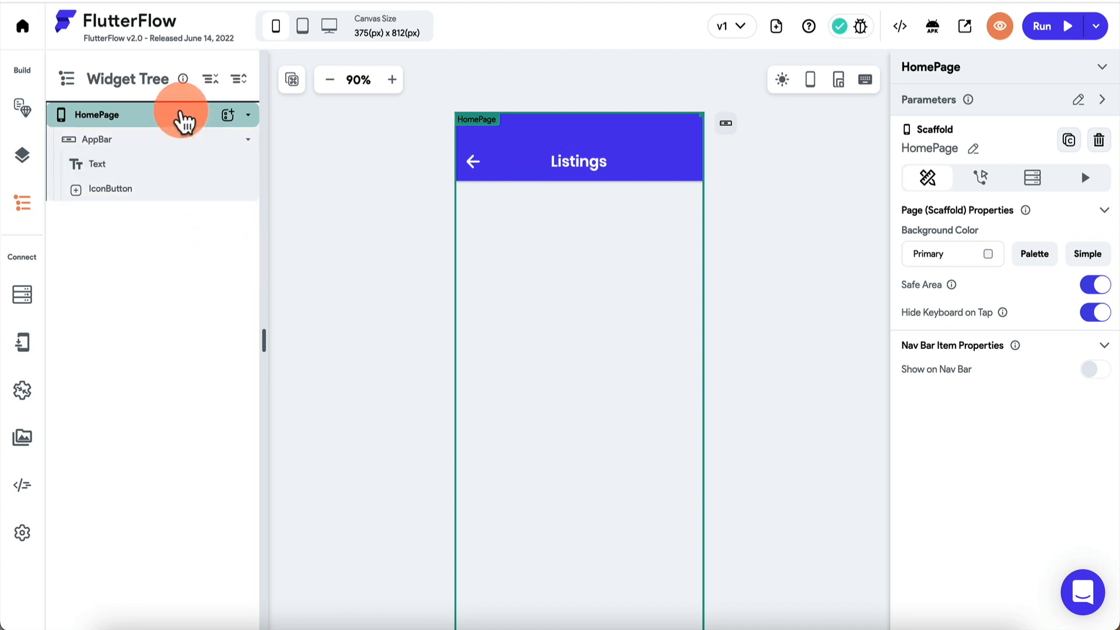
pyautogui.click(229, 116)
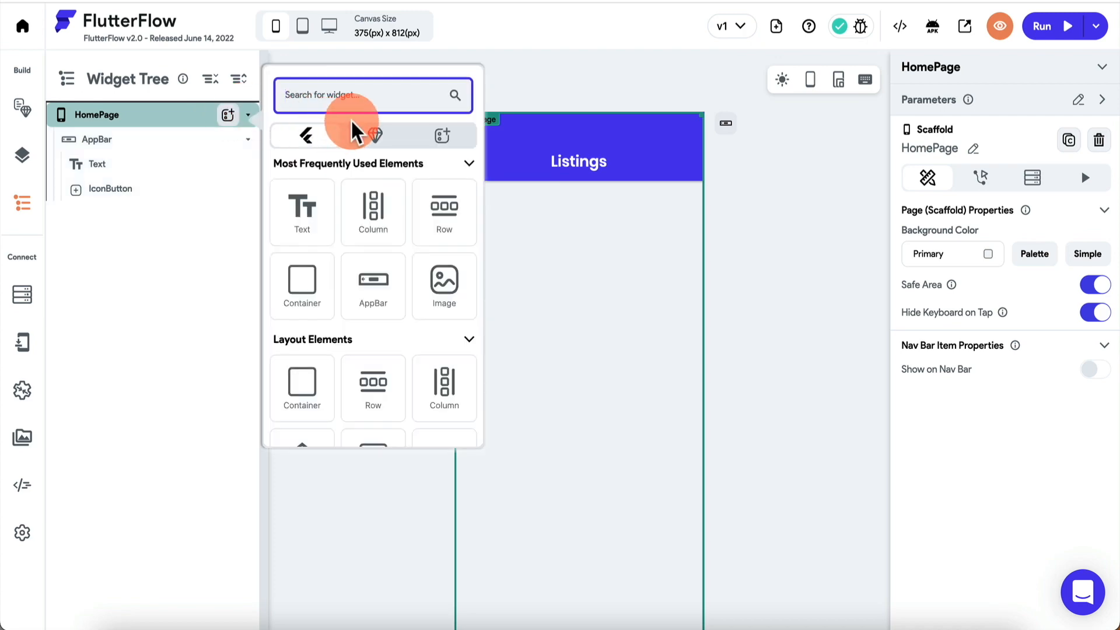
pyautogui.write('col')
pyautogui.click(305, 211)
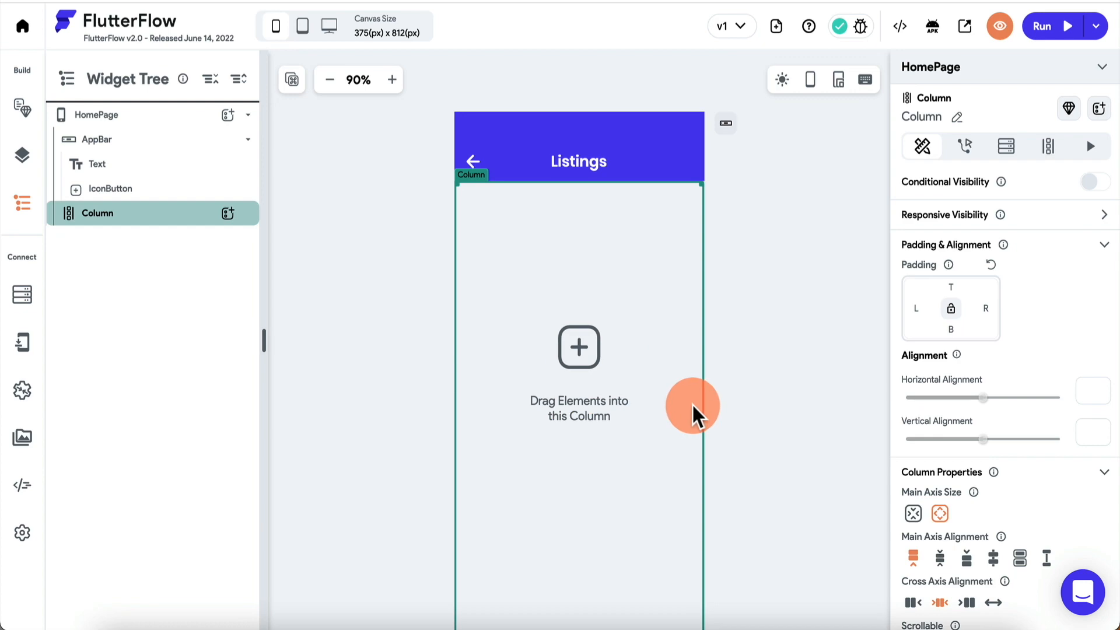
# Add a Text widget inside the Column and duplicate it
pyautogui.click(227, 213)
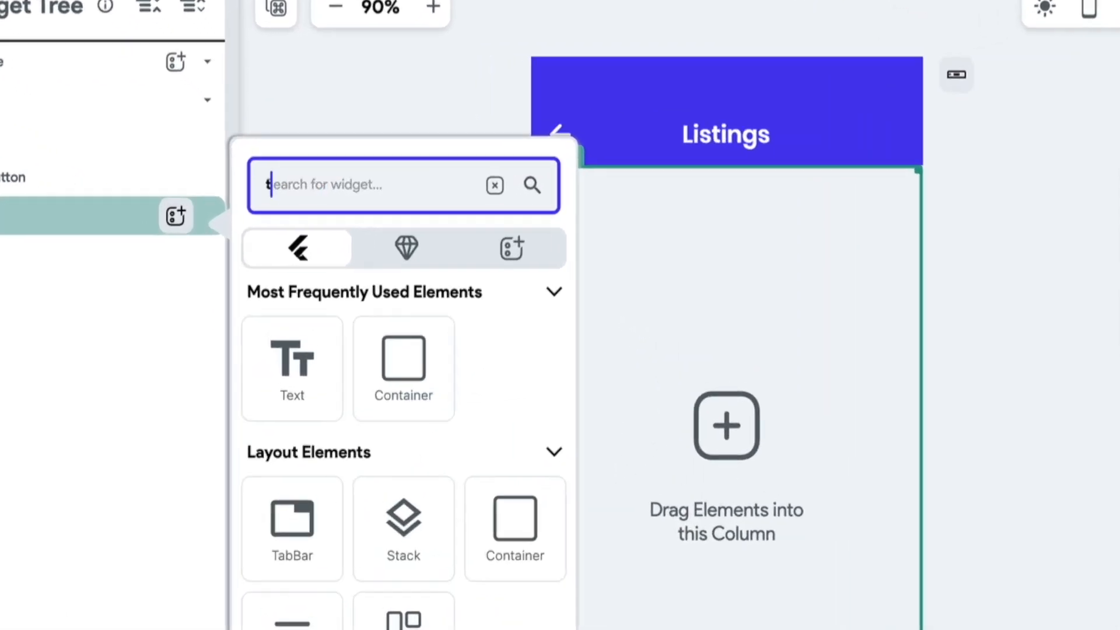
pyautogui.write('text')
pyautogui.click(297, 303)
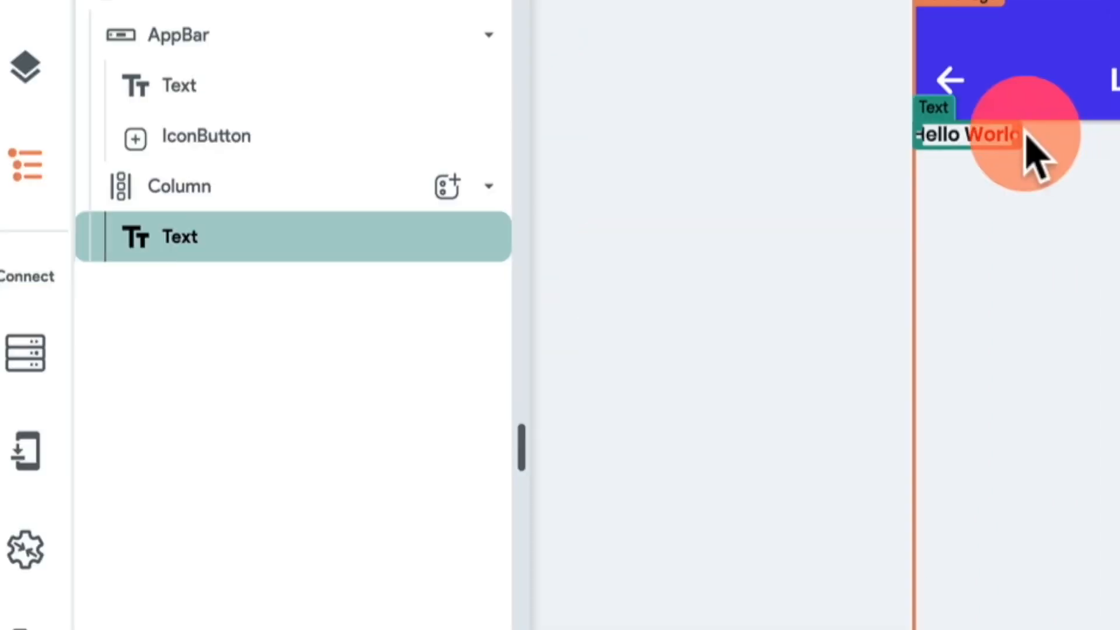
pyautogui.rightClick(404, 241)
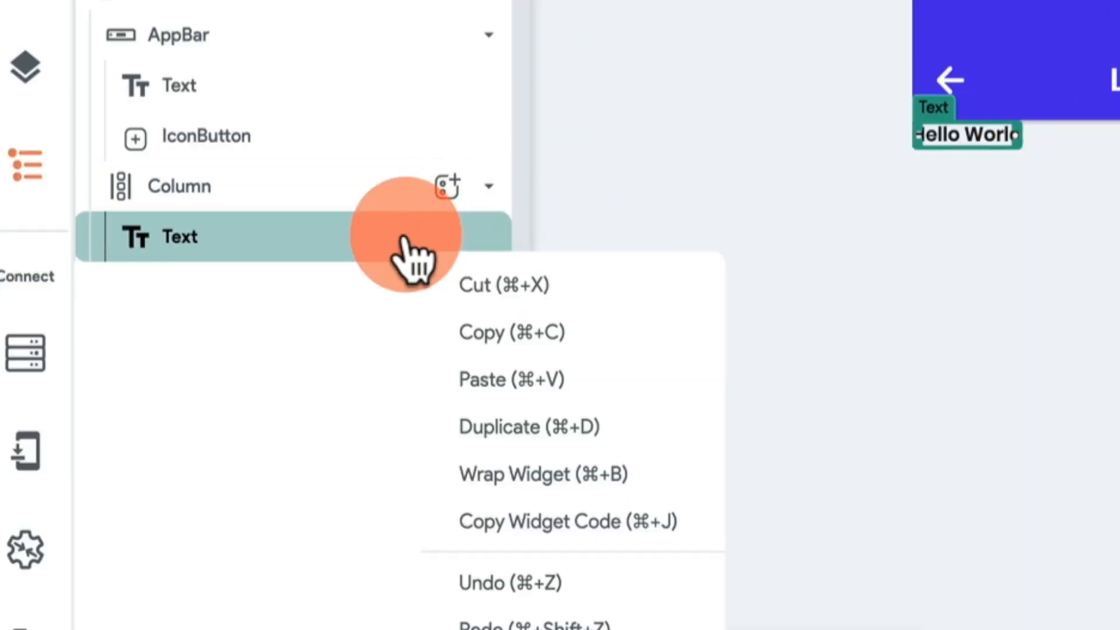
pyautogui.click(474, 427)
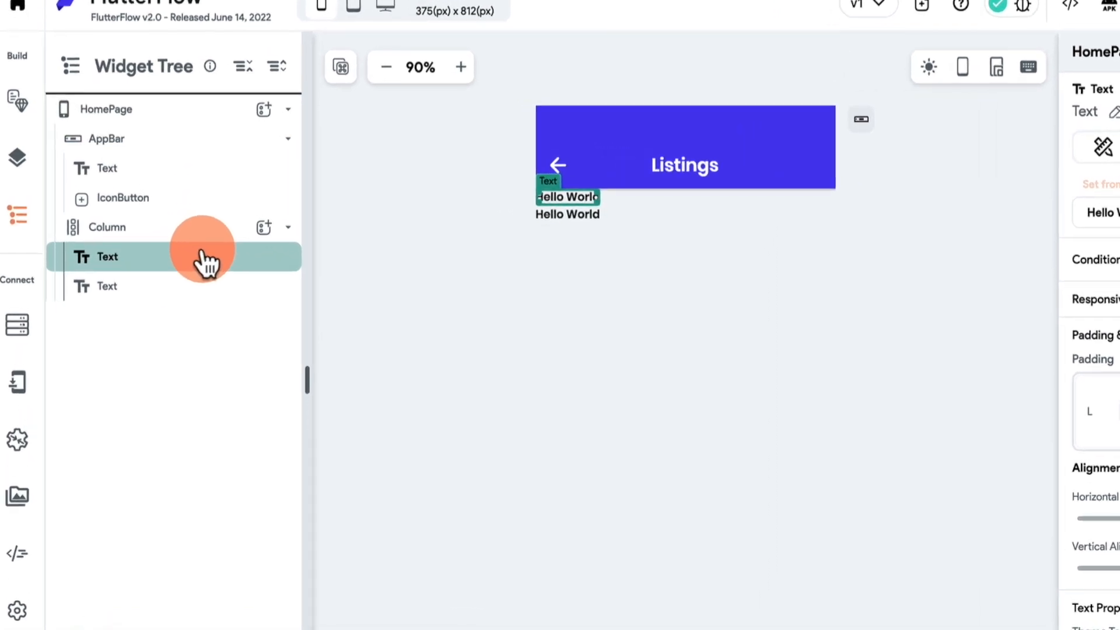
# Delete both Text widgets from the Column
pyautogui.press('Delete')
pyautogui.click(201, 256)
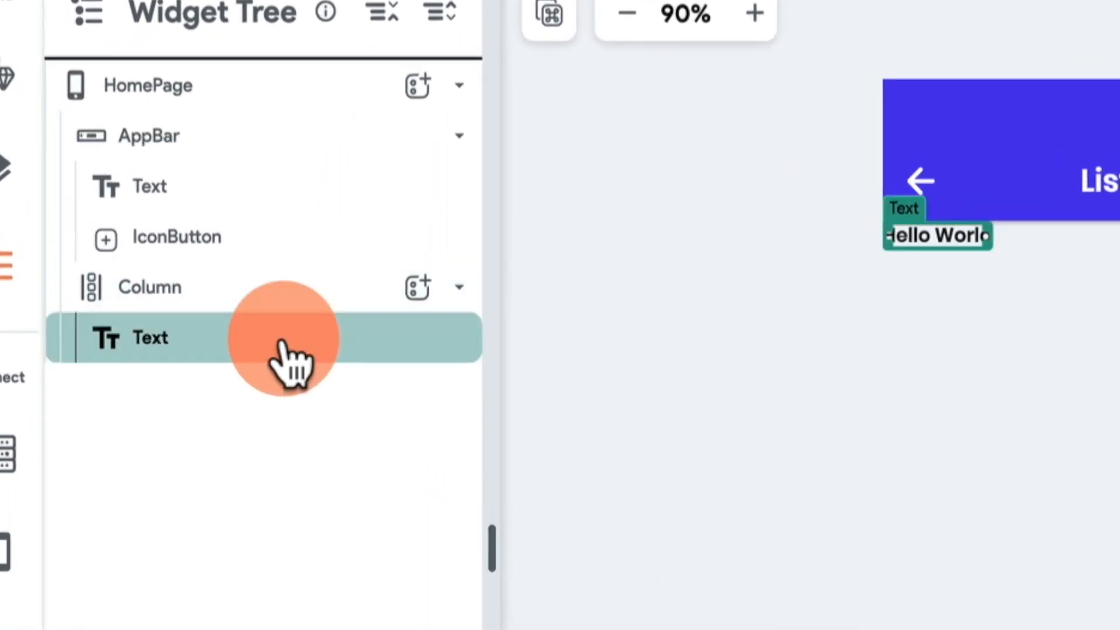
pyautogui.press('Delete')
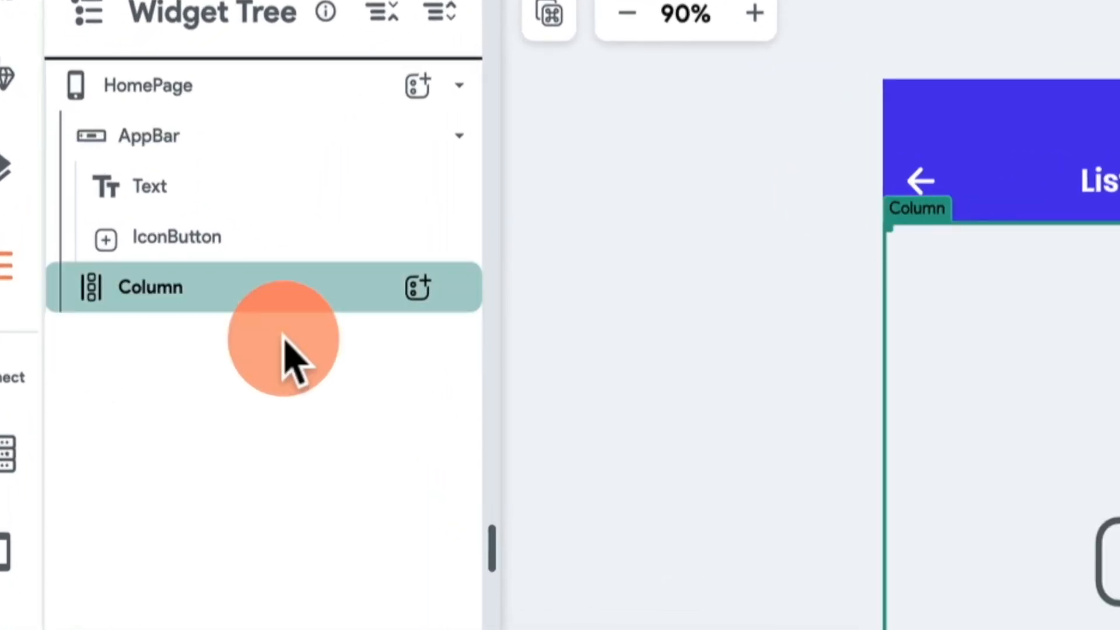
# Add a Row widget inside the Column
pyautogui.click(417, 287)
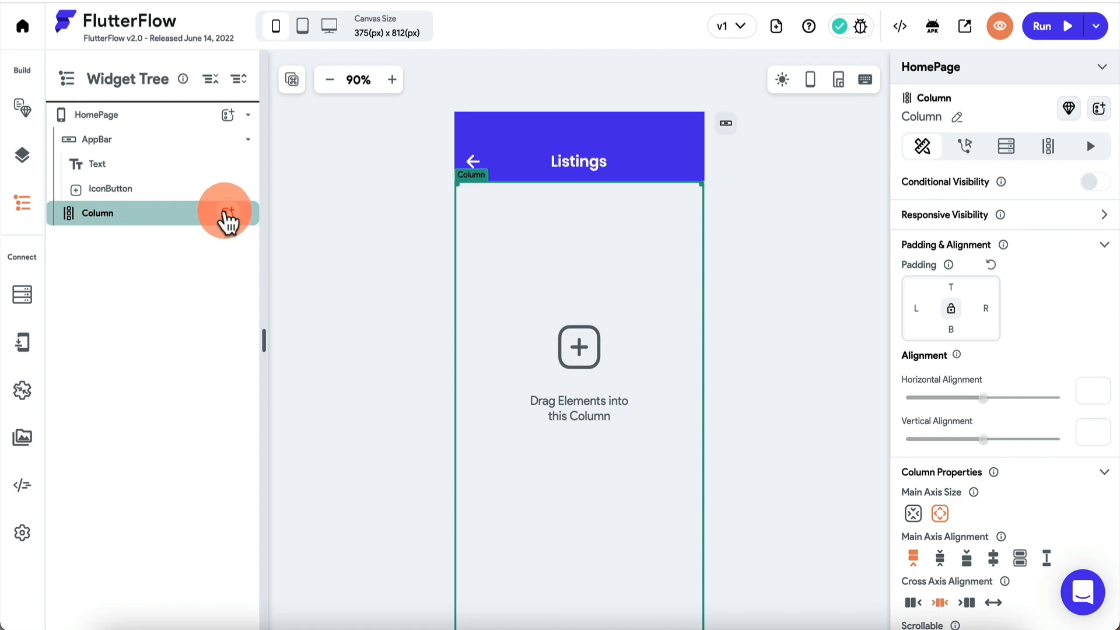
pyautogui.click(228, 214)
pyautogui.click(317, 186)
pyautogui.write('row')
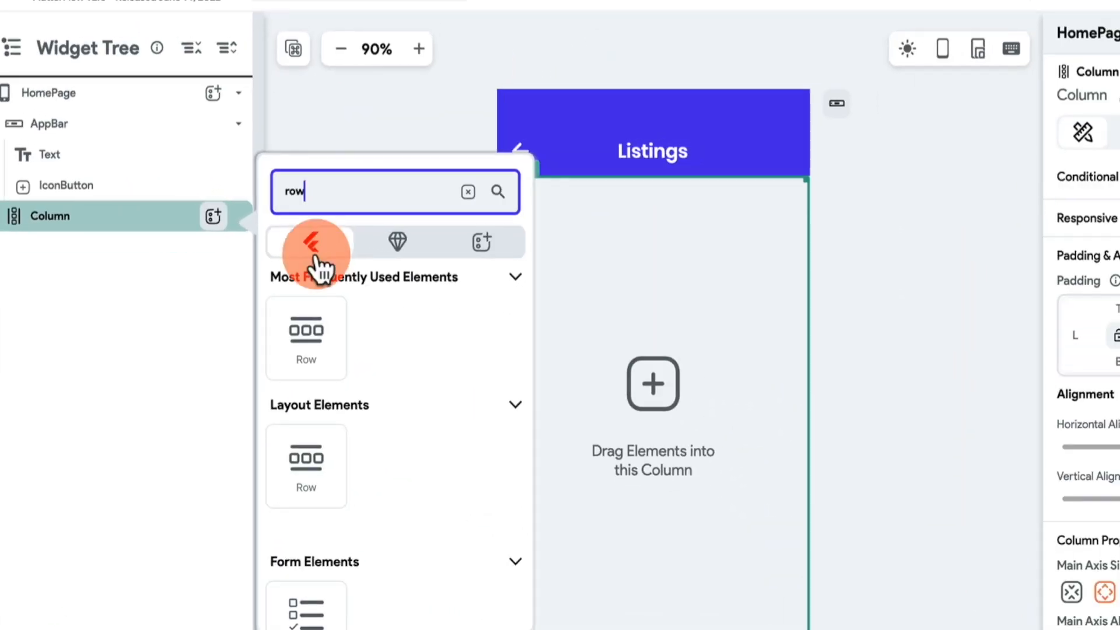
pyautogui.click(303, 308)
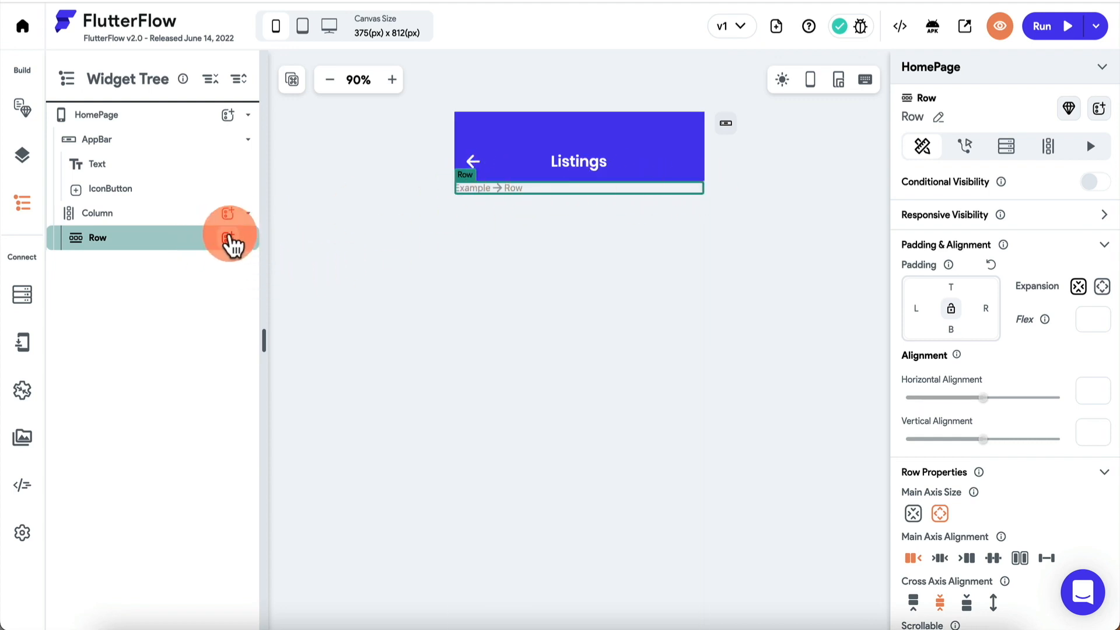
# Add two Text widgets side by side inside the Row
pyautogui.click(228, 238)
pyautogui.write('text')
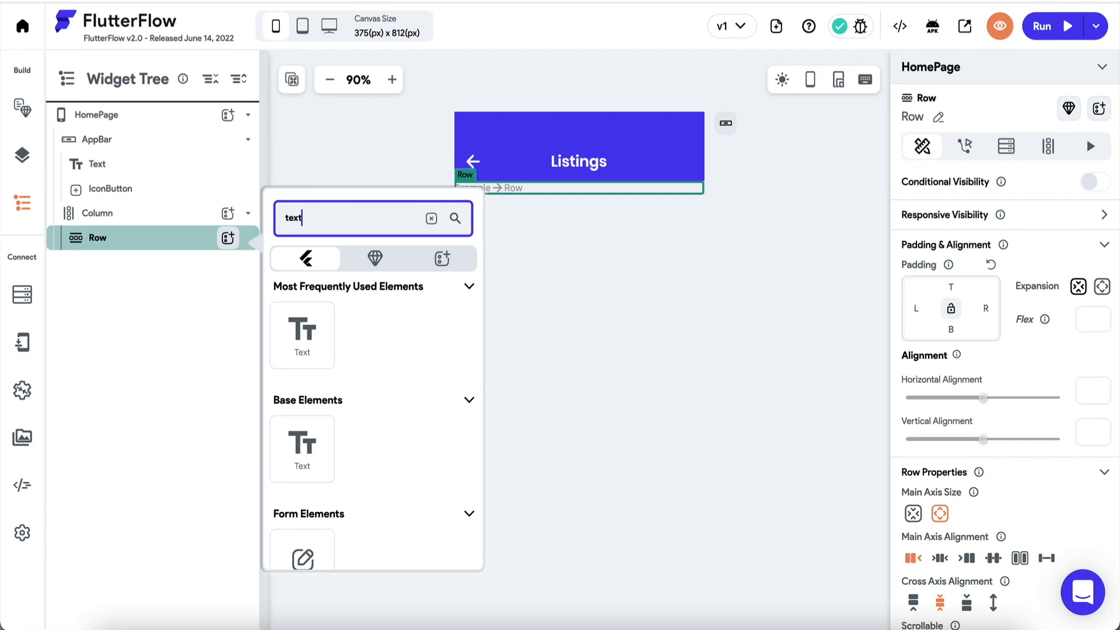
pyautogui.click(304, 326)
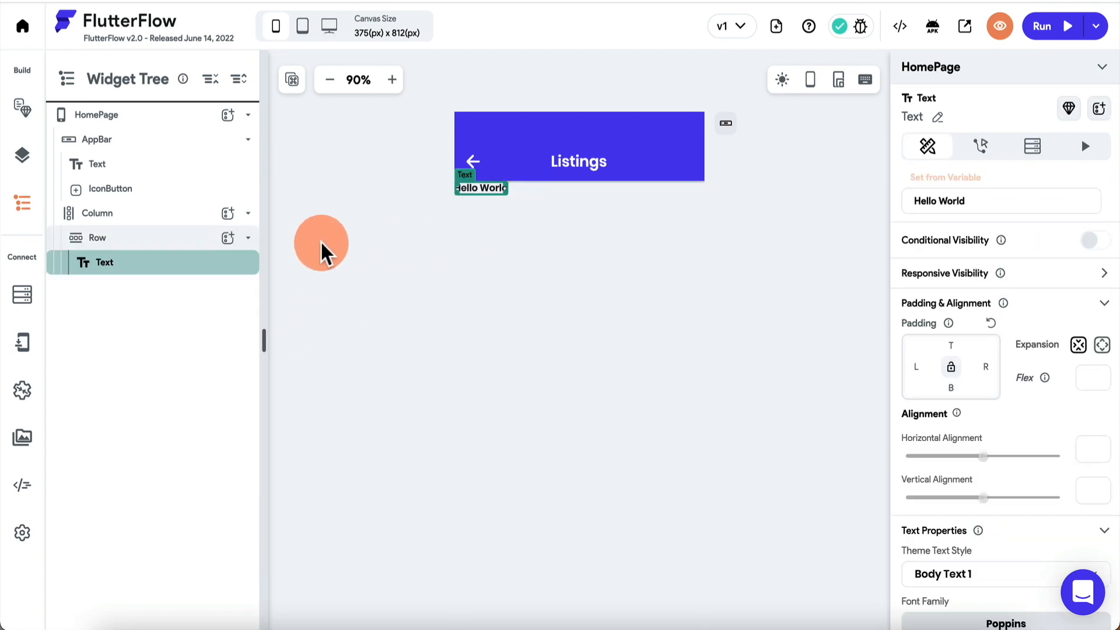
pyautogui.click(228, 237)
pyautogui.click(286, 222)
pyautogui.write('text')
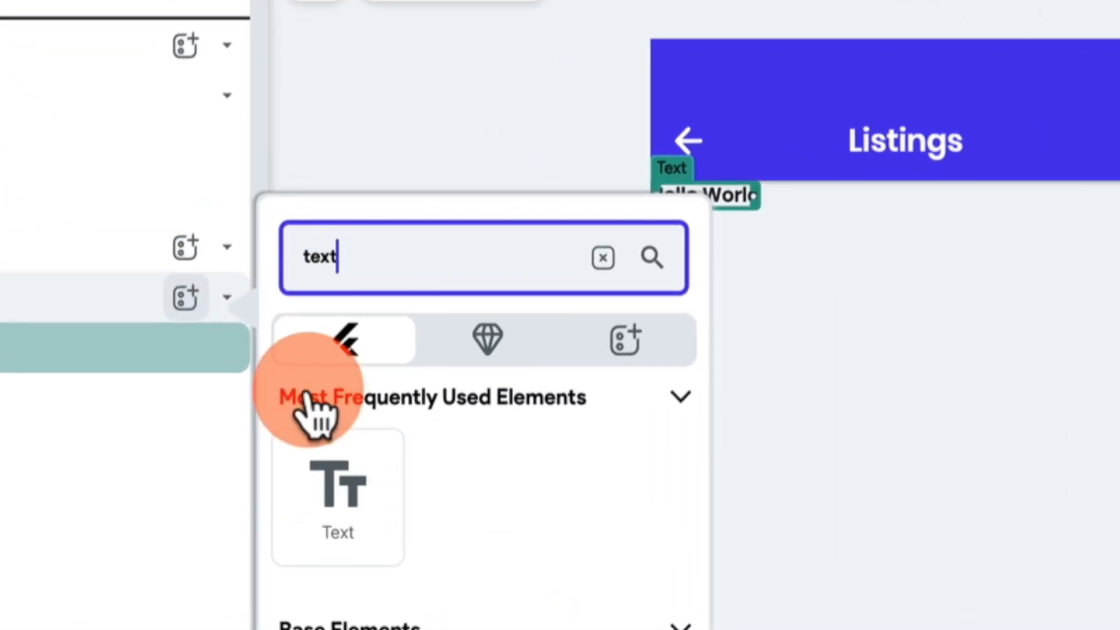
pyautogui.click(294, 333)
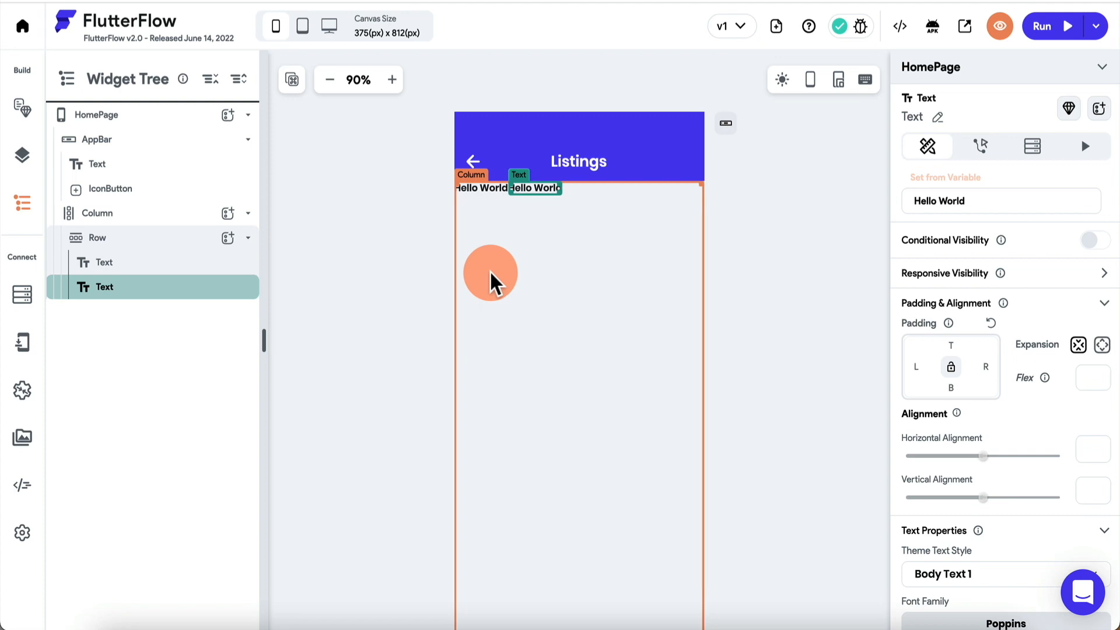
# Delete the Row and its Text widgets from the Column
pyautogui.click(482, 187)
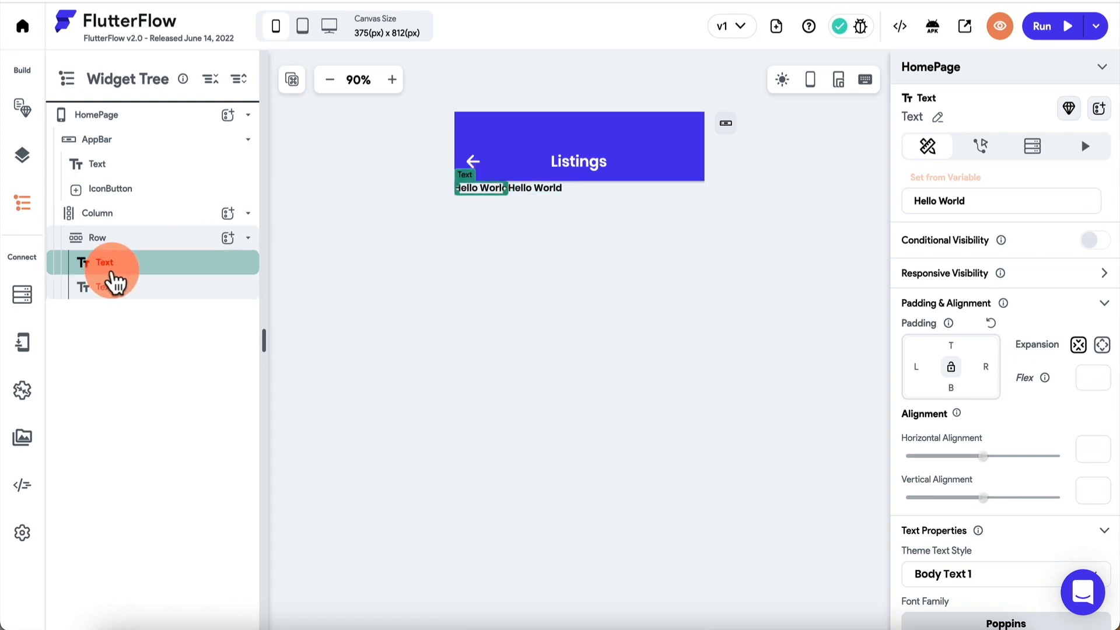
pyautogui.click(110, 274)
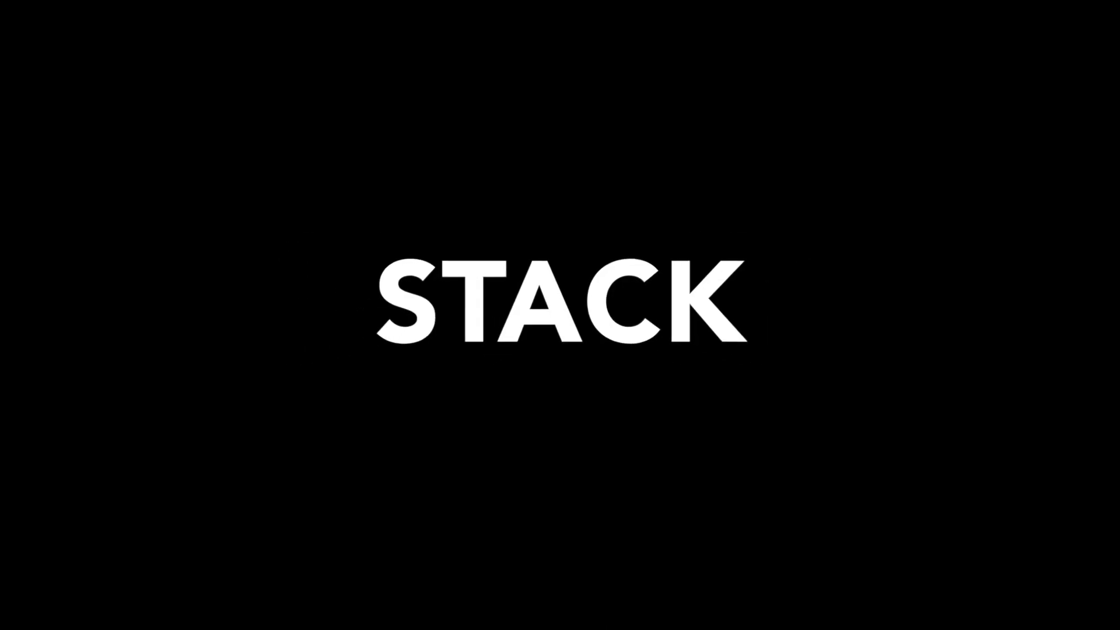
pyautogui.click(152, 238)
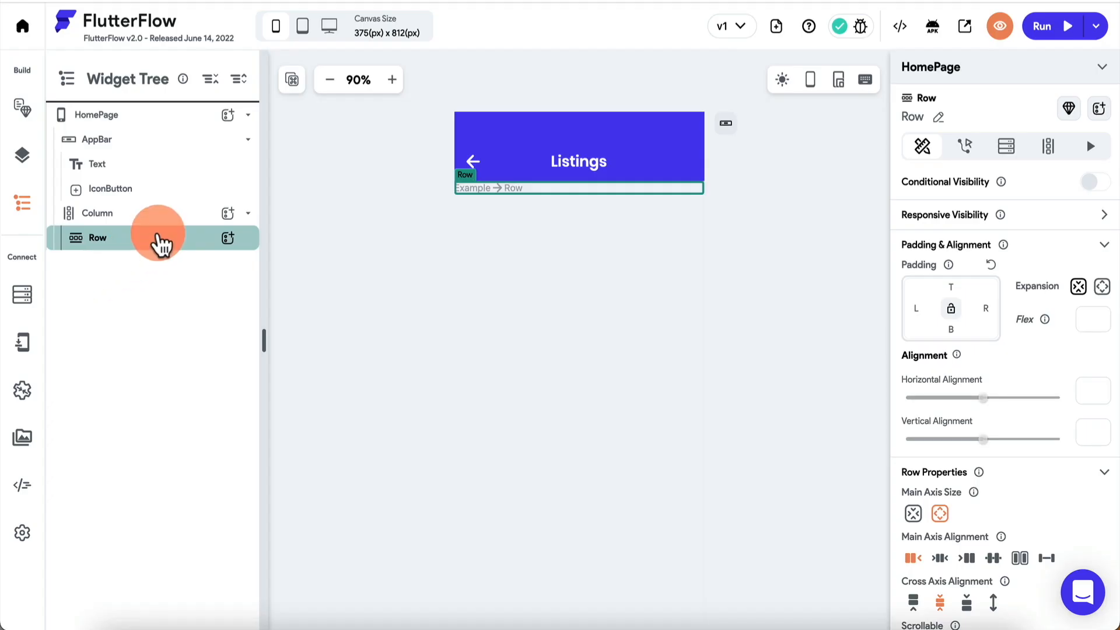
pyautogui.press('Delete')
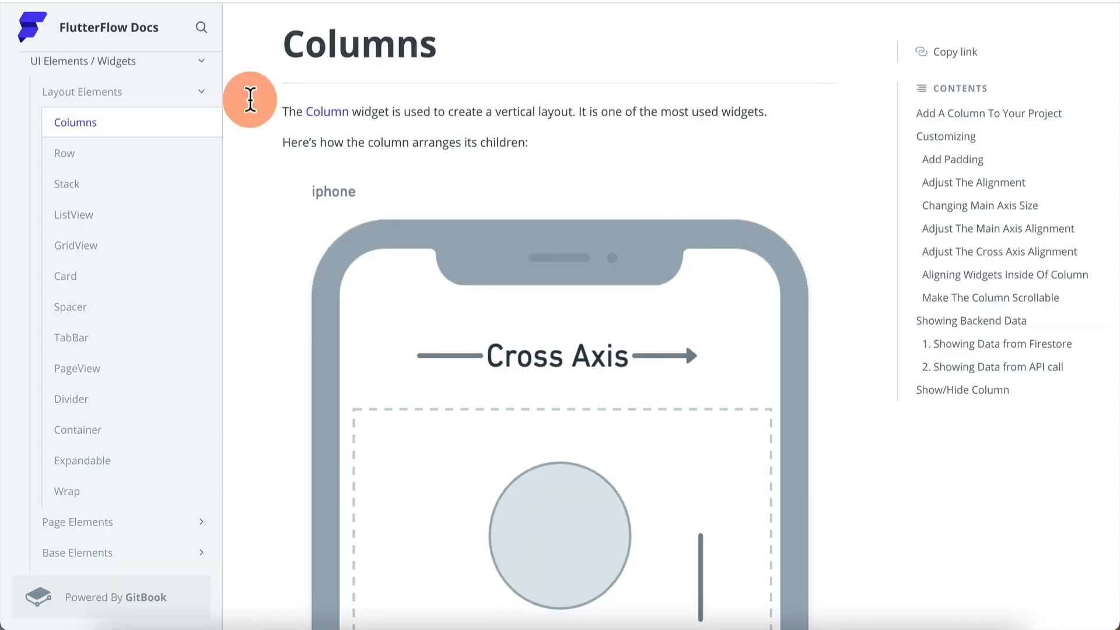
# Read the Stack page in the FlutterFlow Docs, and add a Stack widget inside the Column in the project
pyautogui.click(146, 185)
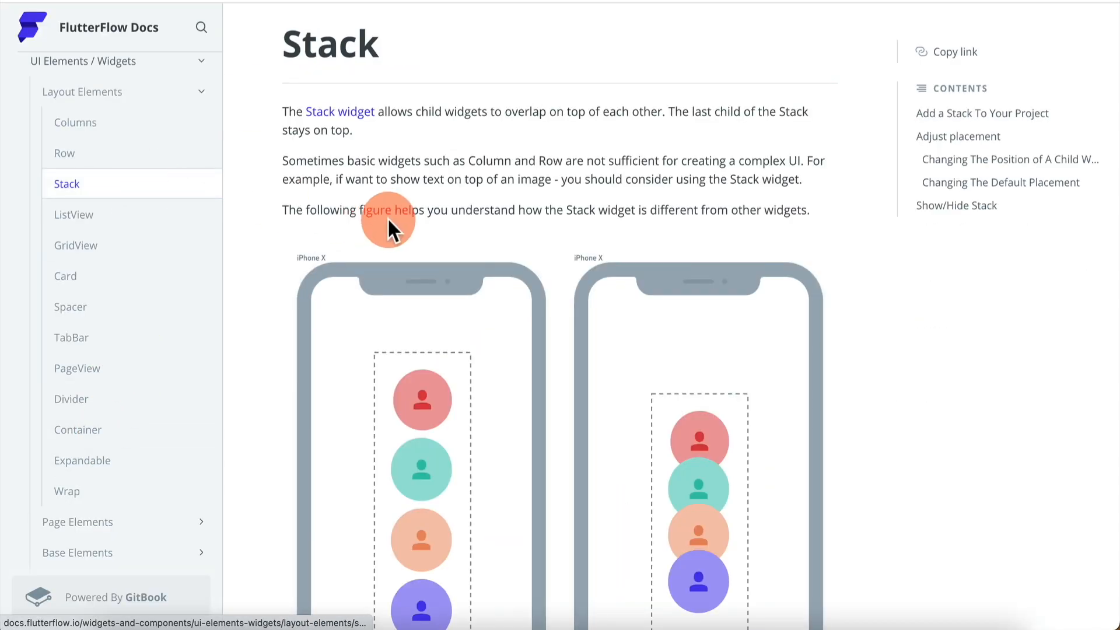
pyautogui.scroll(-4, 375, 220)
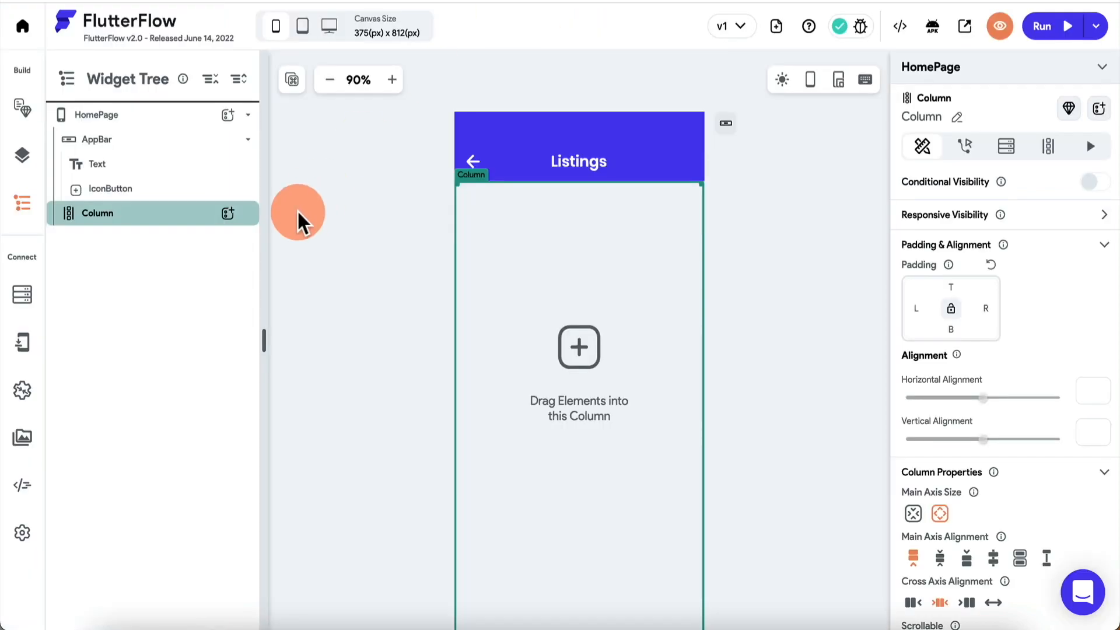
pyautogui.click(228, 213)
pyautogui.write('stac')
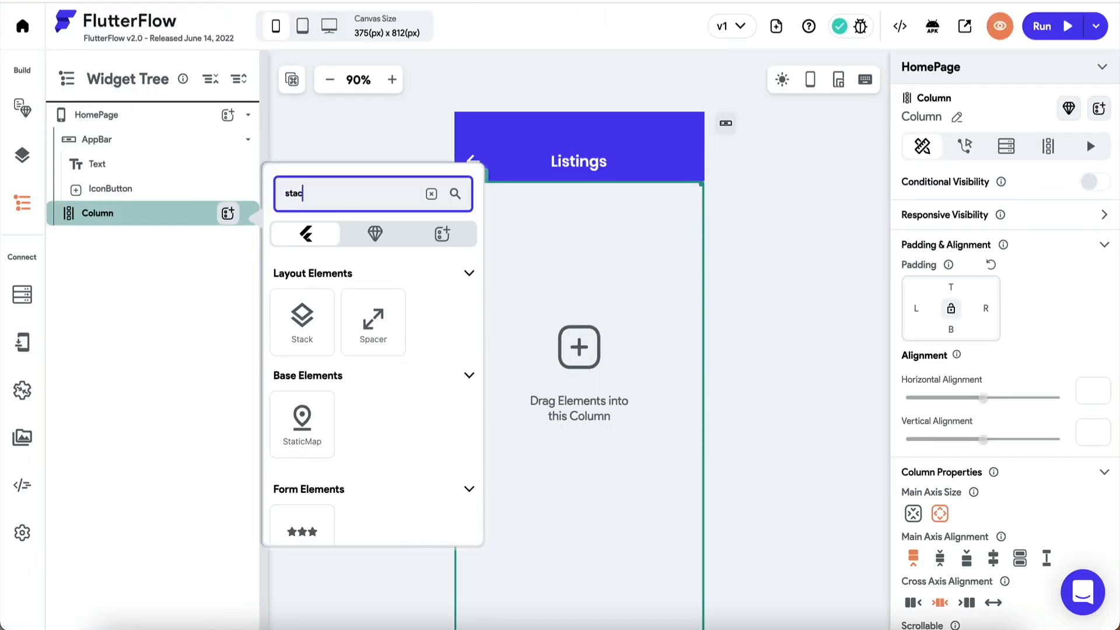
pyautogui.write('k')
pyautogui.click(307, 332)
# Add an Image widget inside the Stack and set its width to infinite
pyautogui.click(227, 237)
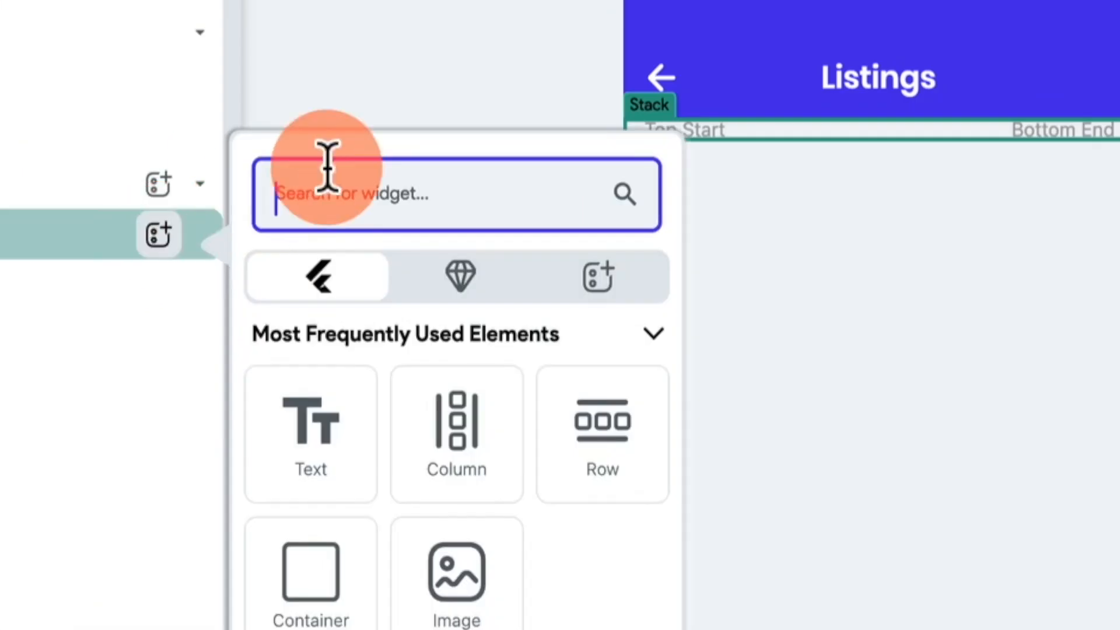
pyautogui.write('image')
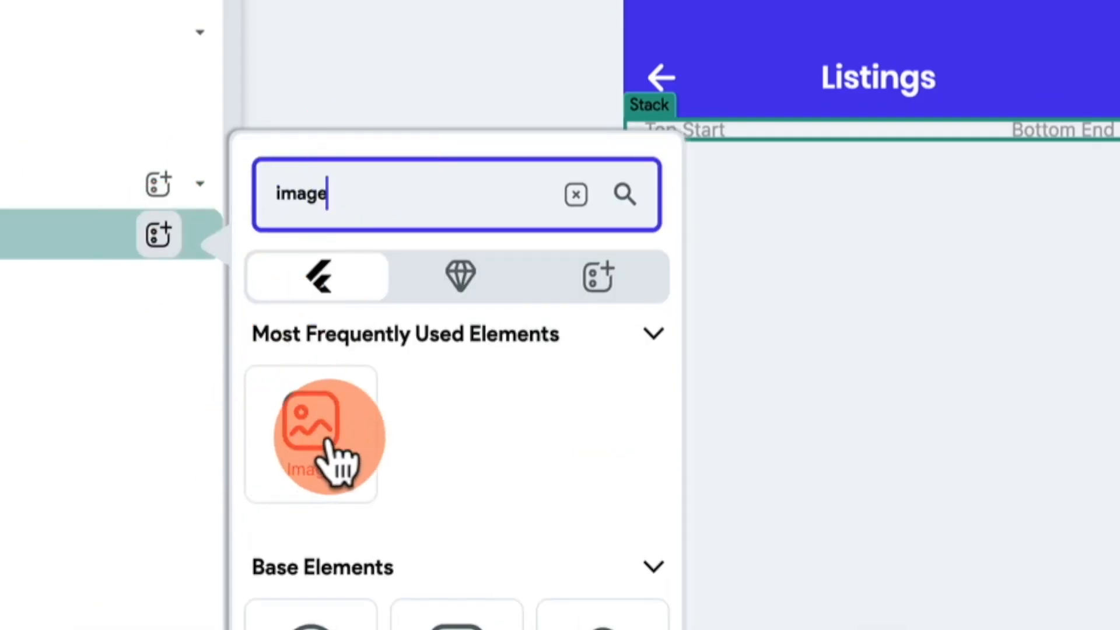
pyautogui.click(327, 444)
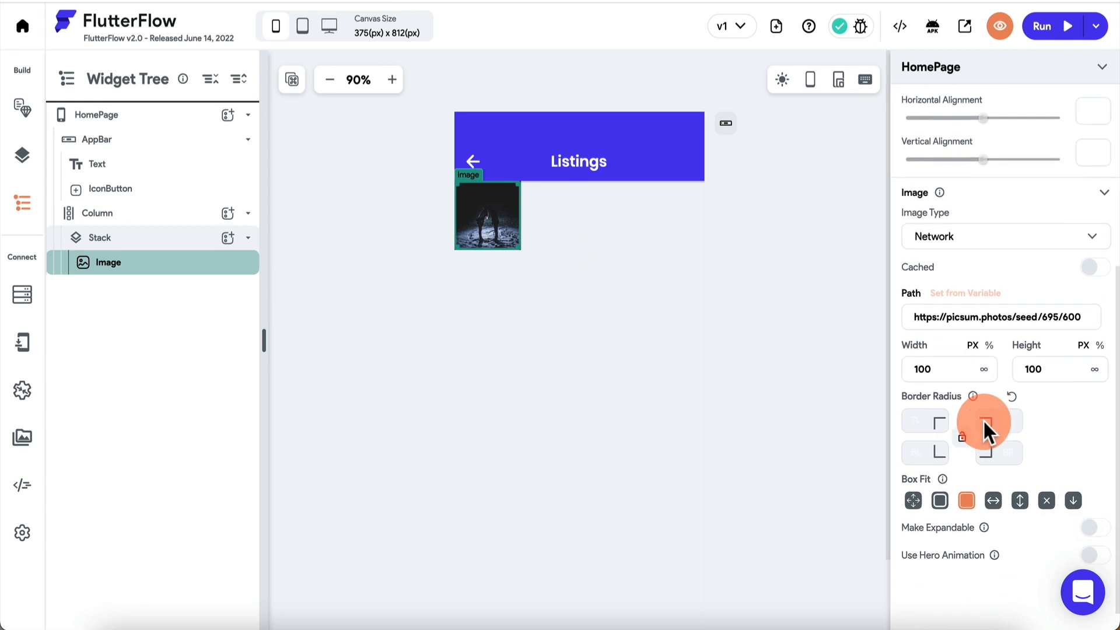
pyautogui.scroll(-1, 981, 418)
pyautogui.click(986, 358)
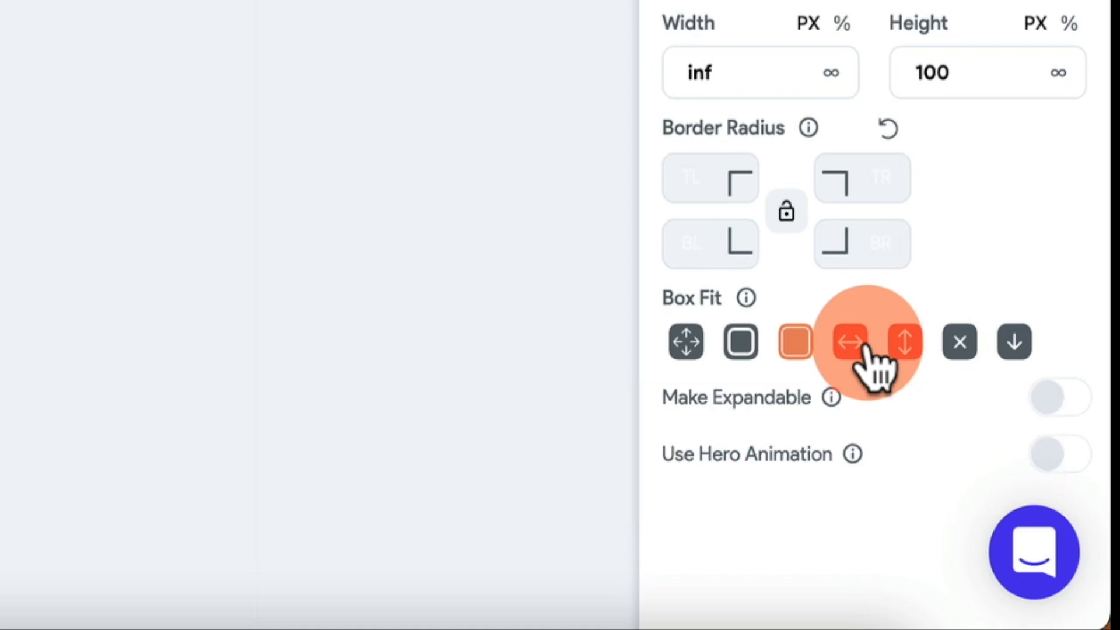
# Try several Box Fit options on the image, including Contain, and go back to the original fit
pyautogui.click(867, 357)
pyautogui.click(689, 353)
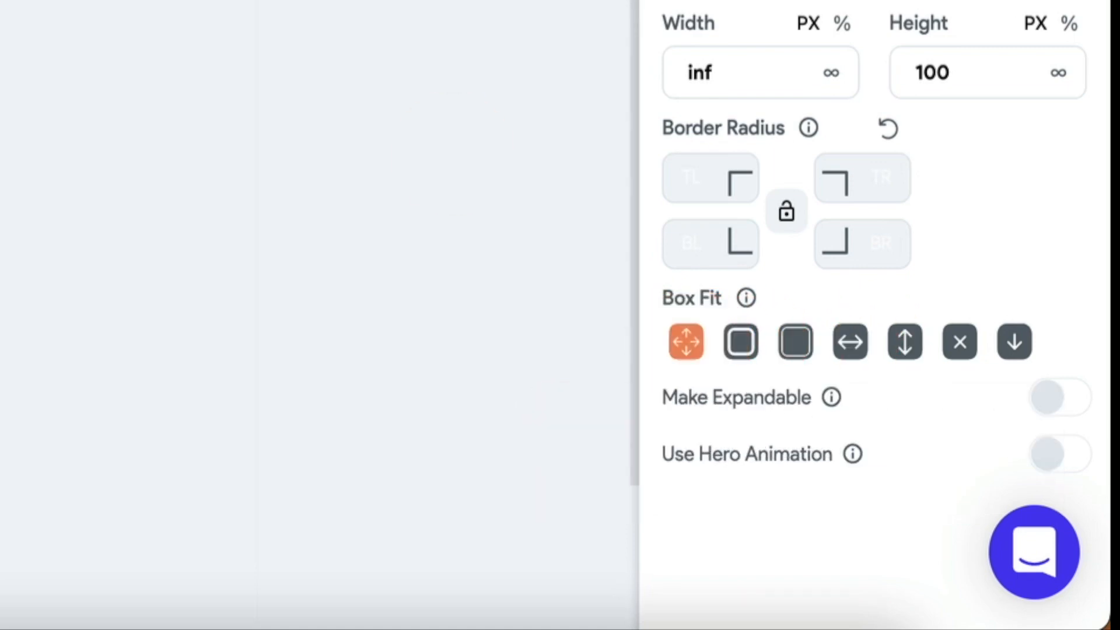
pyautogui.click(740, 347)
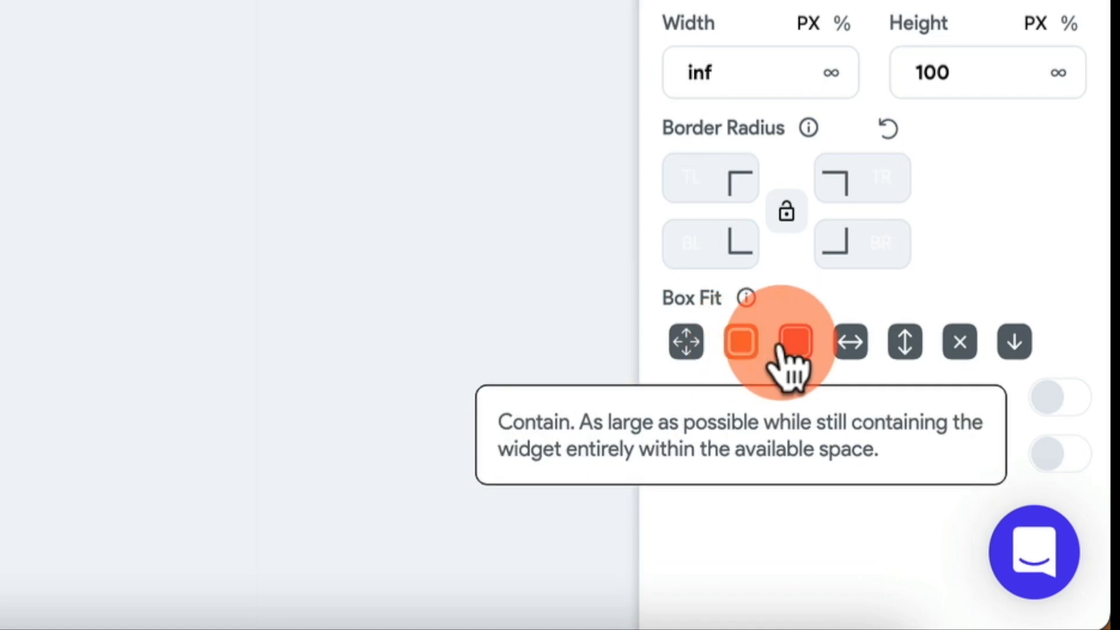
pyautogui.click(796, 348)
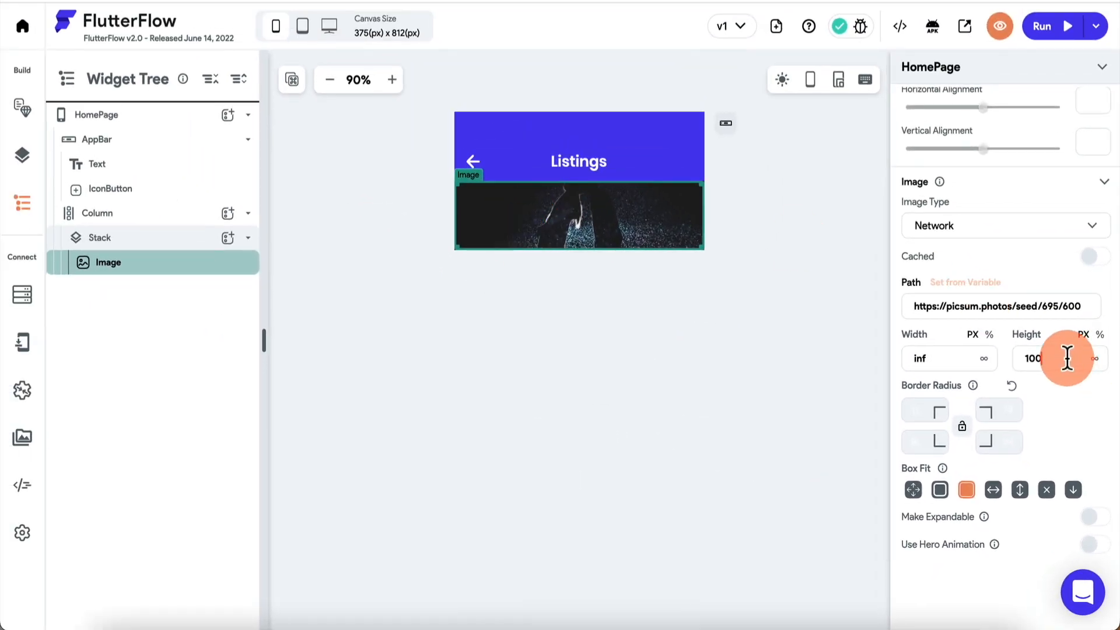
# Set the image's height to 200 px
pyautogui.doubleClick(1068, 359)
pyautogui.write('200')
pyautogui.click(611, 267)
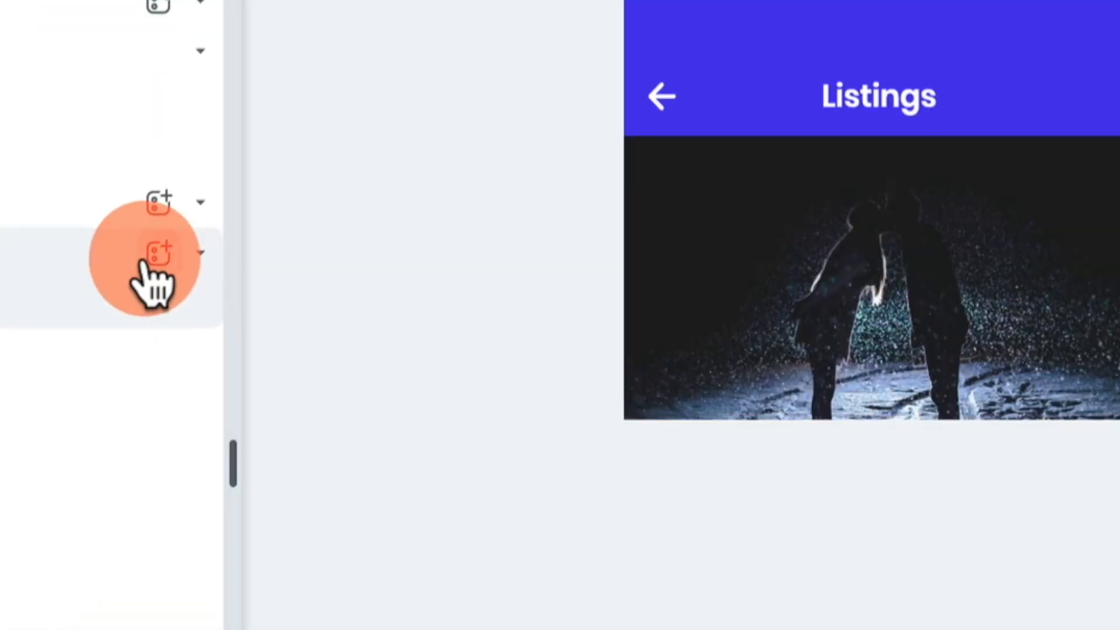
# Add a Text widget to the Stack so that it overlaps the image
pyautogui.click(146, 263)
pyautogui.click(307, 245)
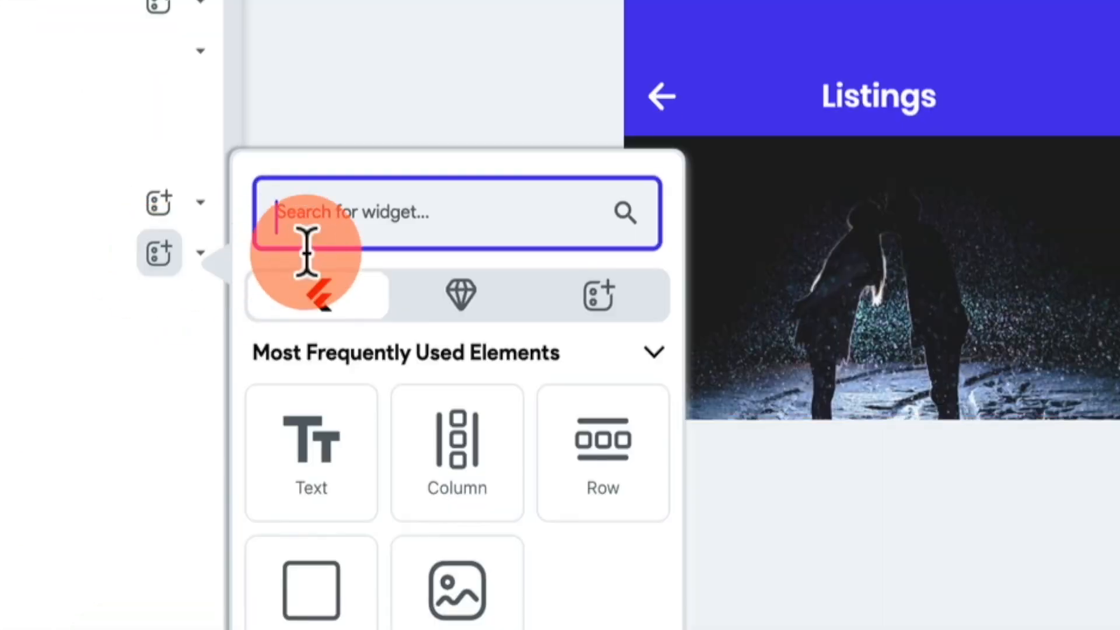
pyautogui.write('text')
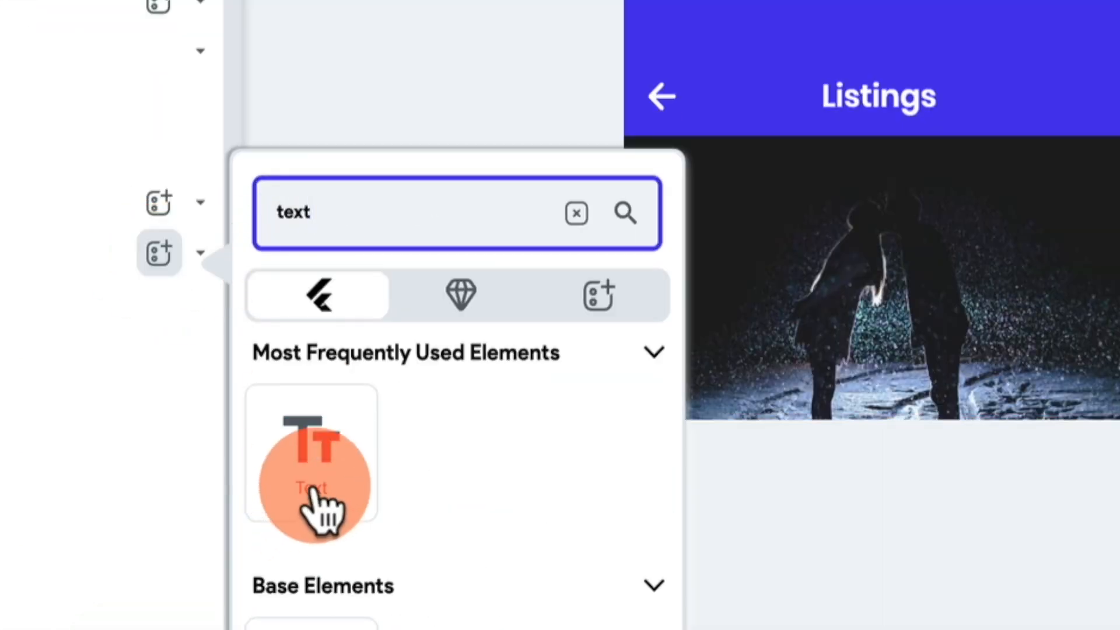
pyautogui.click(311, 494)
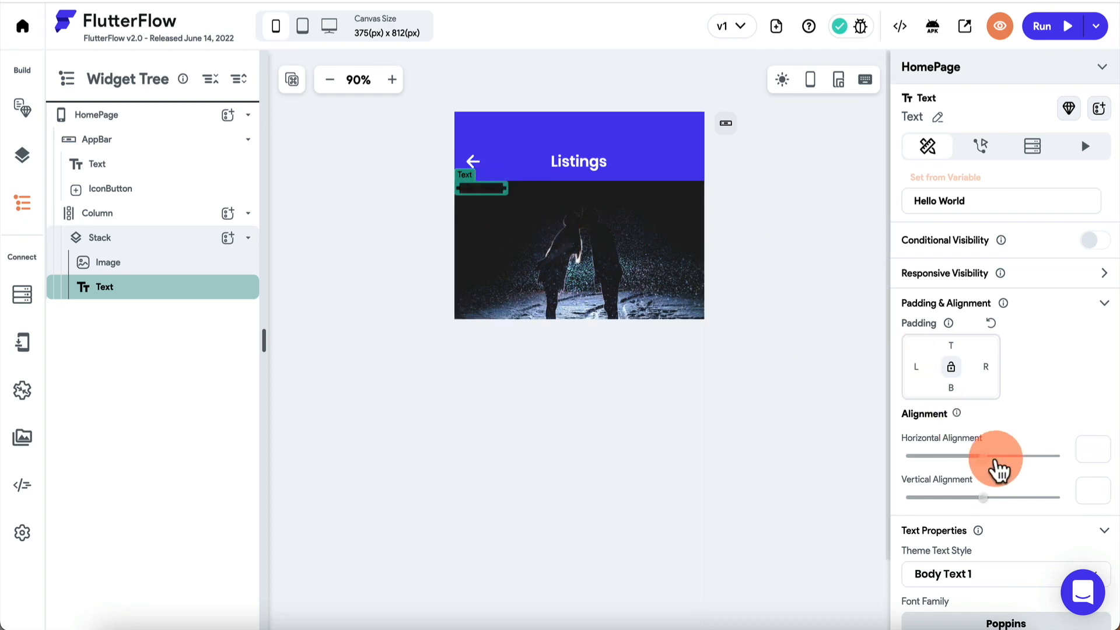
# Set the overlaid Text's horizontal alignment to 0.6 and its vertical alignment to 0.05
pyautogui.moveTo(985, 456); pyautogui.dragTo(1016, 459)
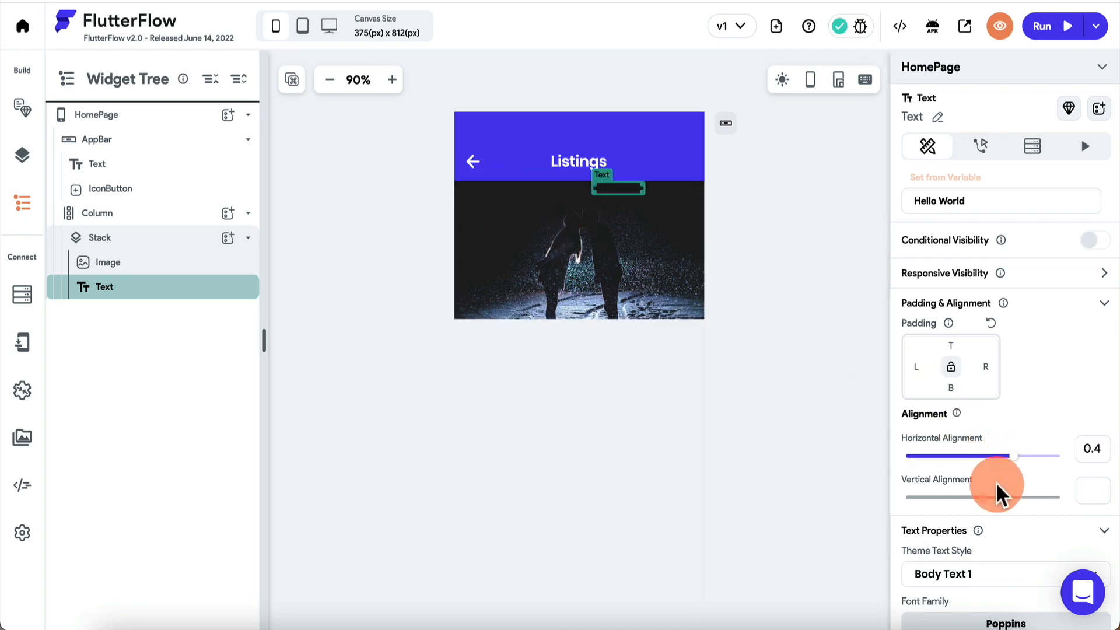
pyautogui.moveTo(980, 496); pyautogui.dragTo(1031, 462)
pyautogui.click(1008, 500)
pyautogui.moveTo(1008, 501); pyautogui.dragTo(984, 498)
# Set the overlaid Text's color to white (#FFFFFF)
pyautogui.scroll(-6, 980, 496)
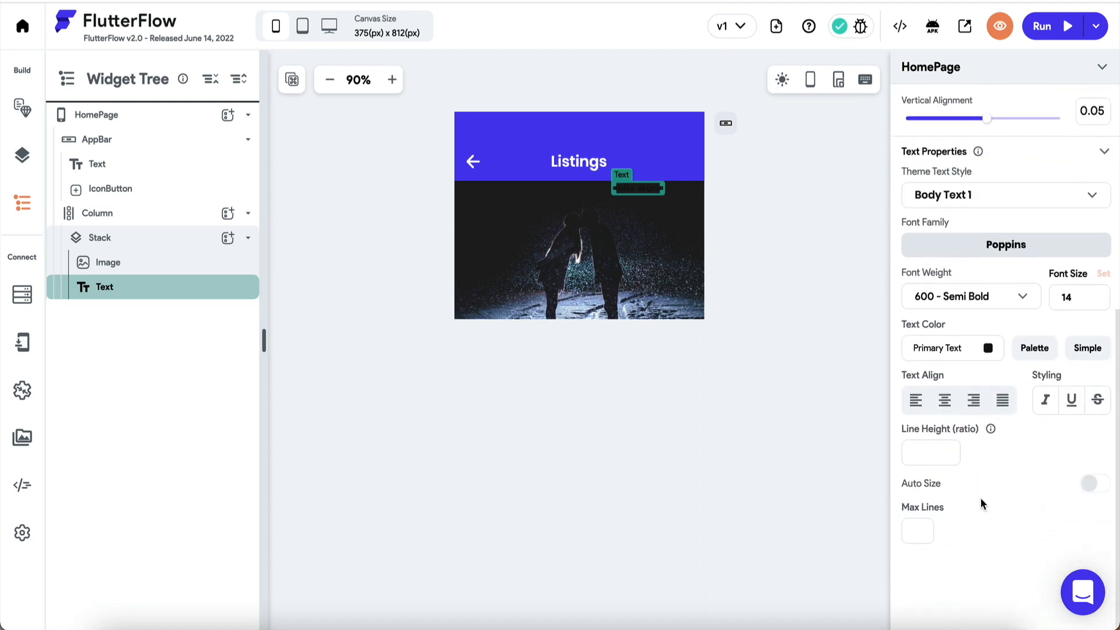
pyautogui.scroll(7, 1024, 430)
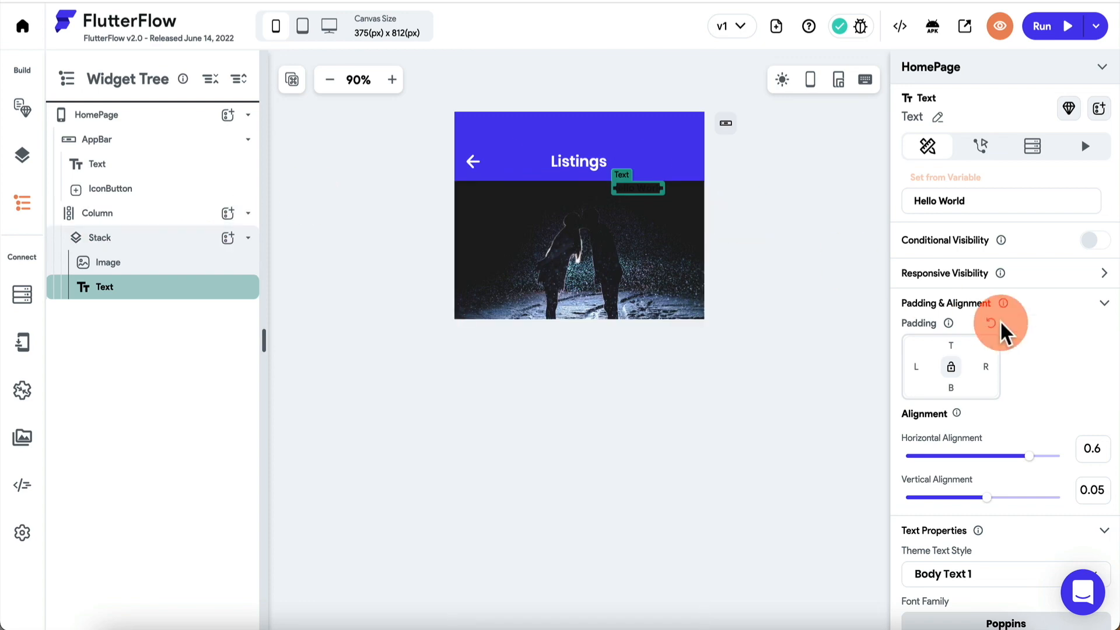
pyautogui.scroll(-5, 1000, 323)
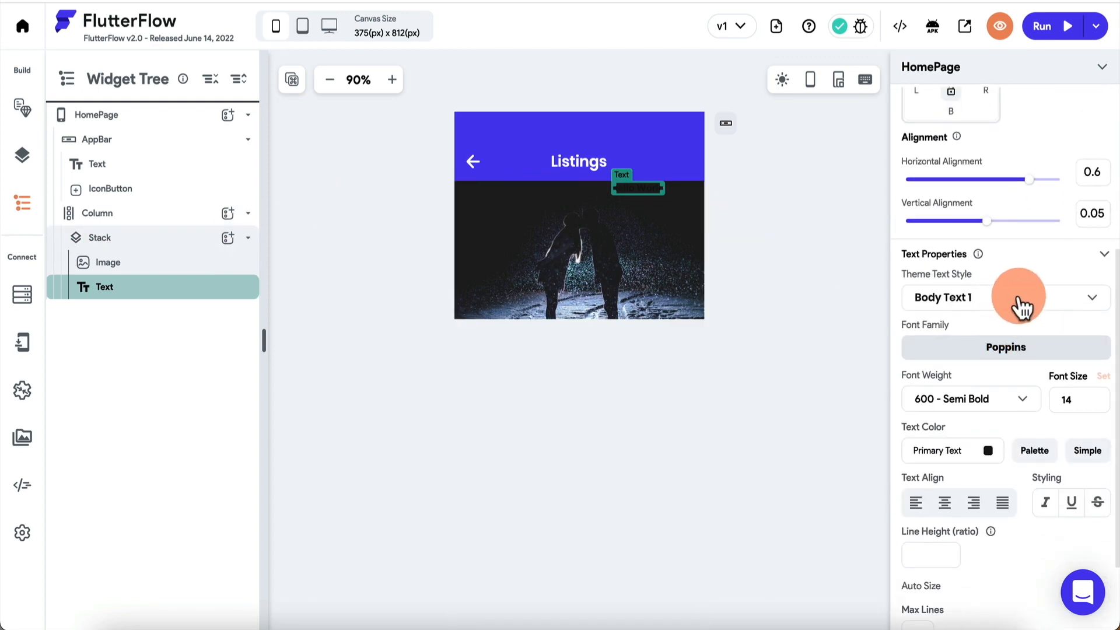
pyautogui.click(987, 450)
pyautogui.moveTo(439, 191); pyautogui.dragTo(275, 105)
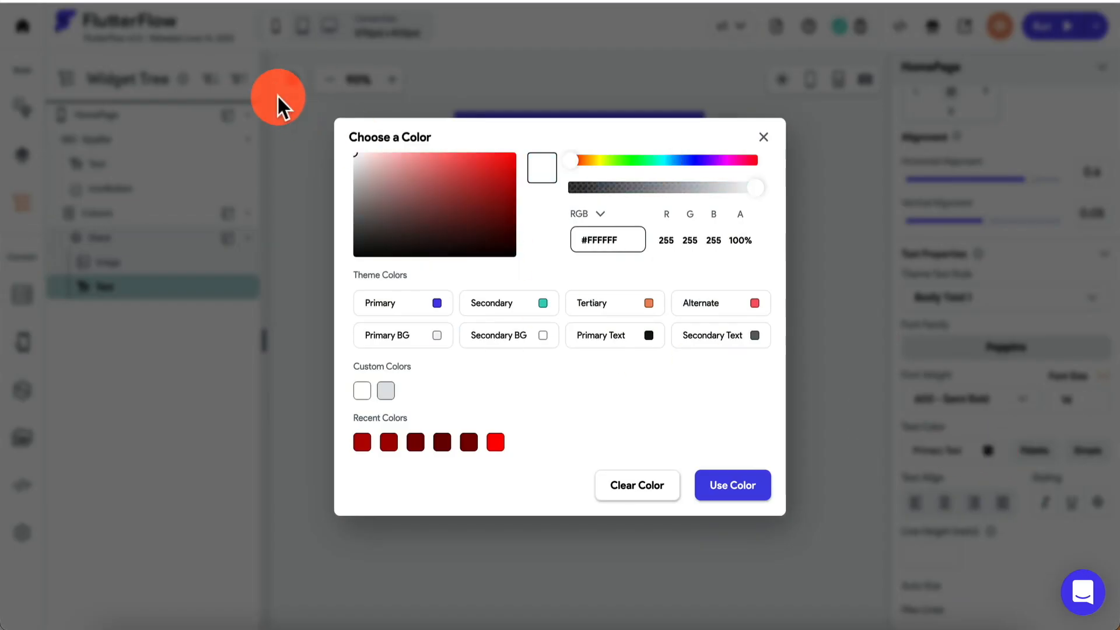
pyautogui.click(600, 184)
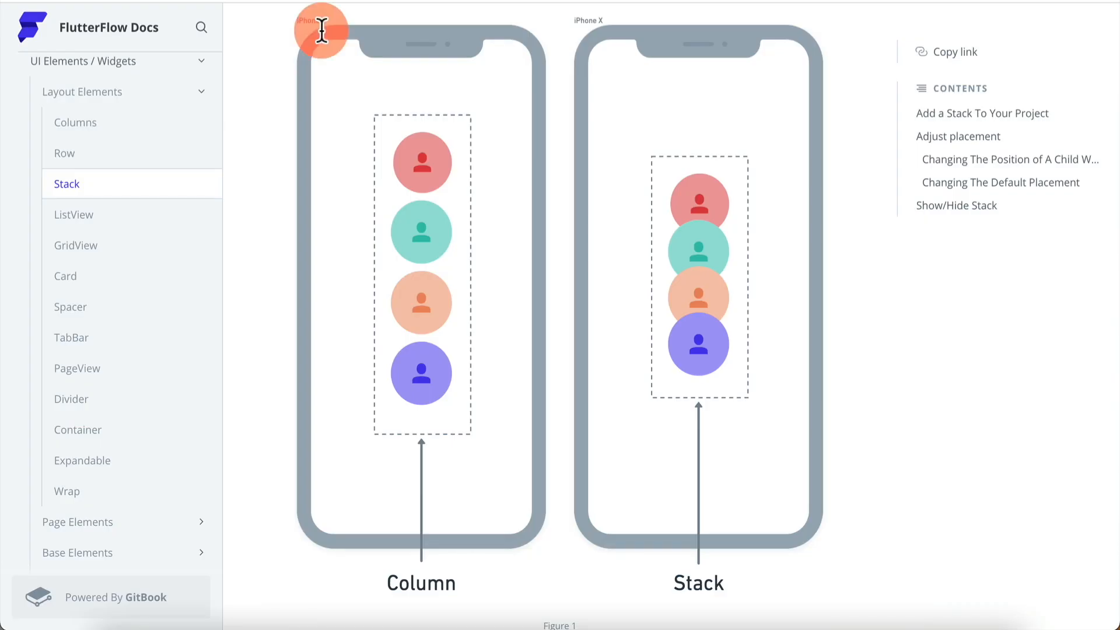
# Switch to FlutterFlow Docs and read the Stack page's Column comparison and the instructions for adding a Stack
pyautogui.scroll(-20, 263, 339)
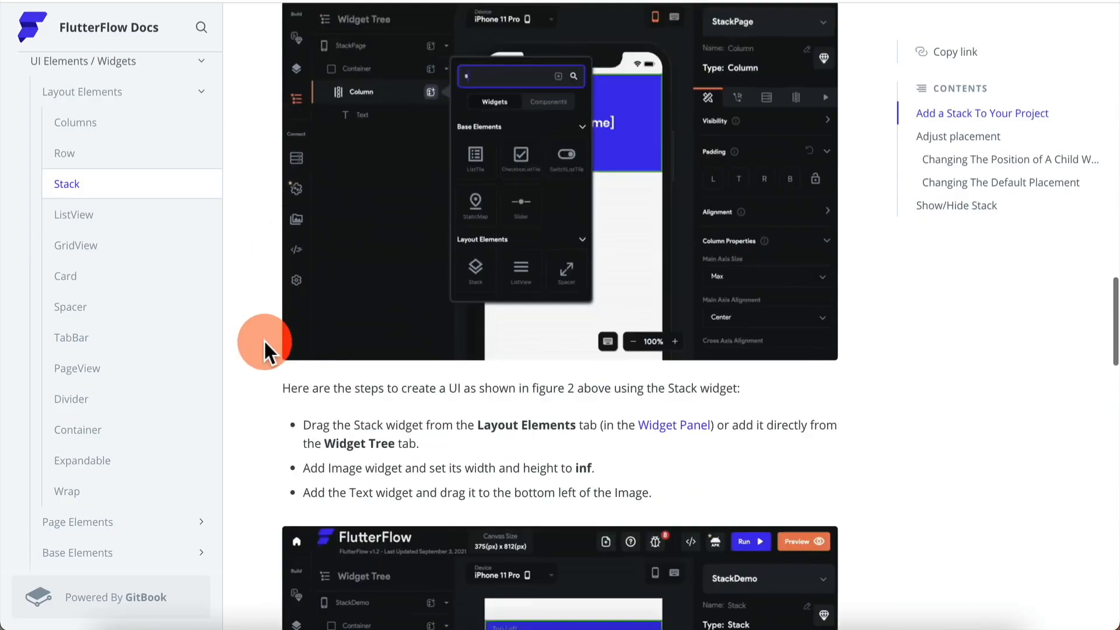
pyautogui.scroll(-20, 264, 340)
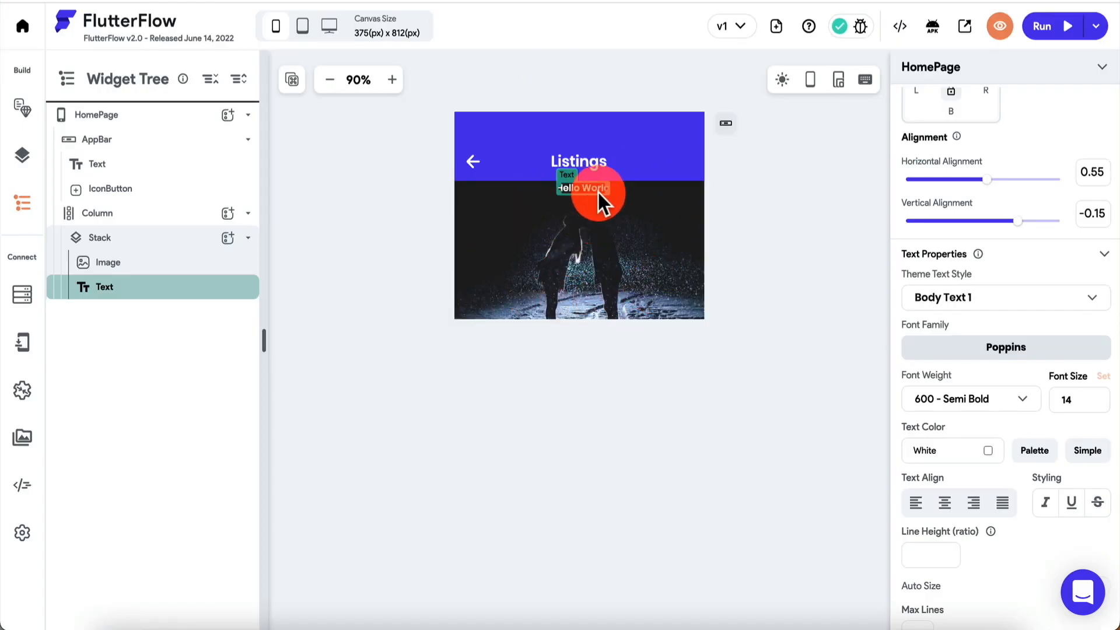
# Back in FlutterFlow, set the overlaid Text's font size to 18, its vertical alignment to 0.05 and its horizontal alignment to -0.95
pyautogui.doubleClick(1078, 402)
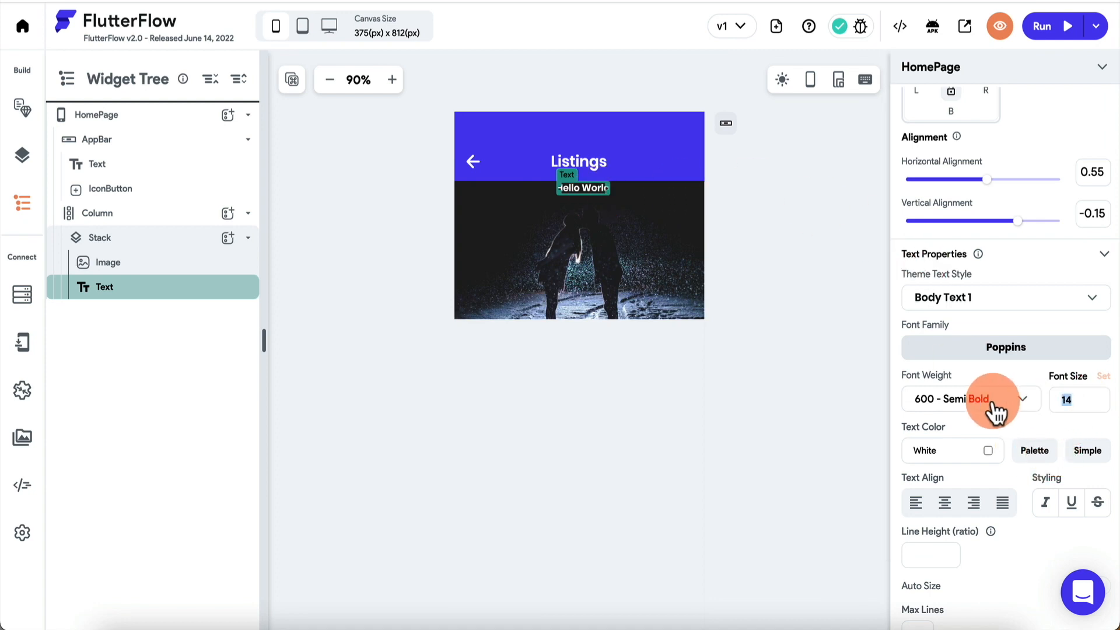
pyautogui.write('18')
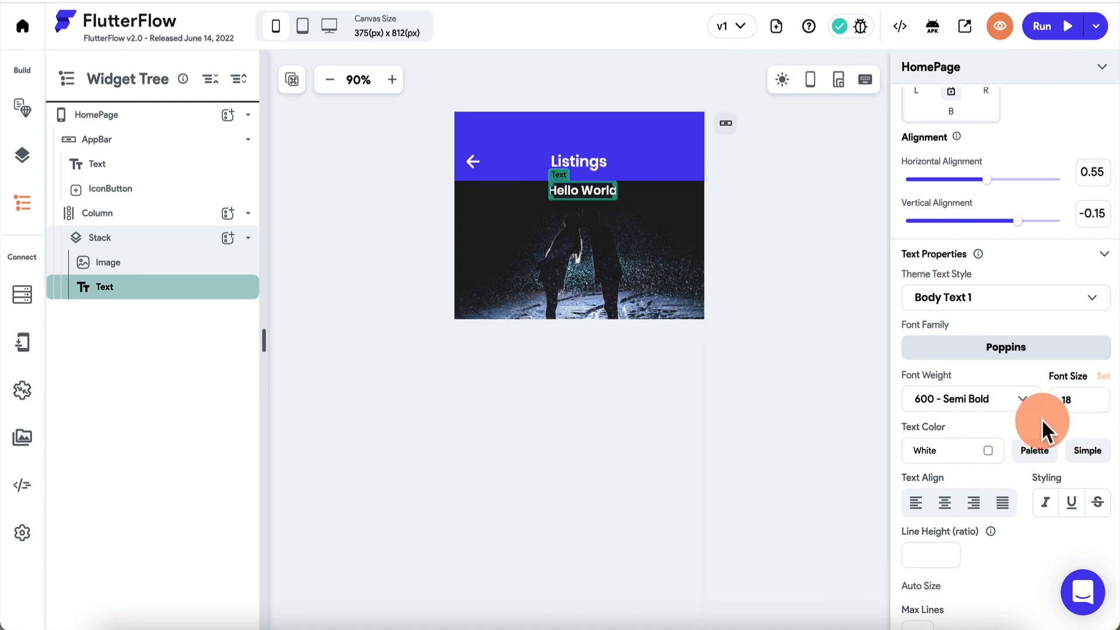
pyautogui.moveTo(1017, 221); pyautogui.dragTo(985, 221)
pyautogui.moveTo(987, 179); pyautogui.dragTo(904, 191)
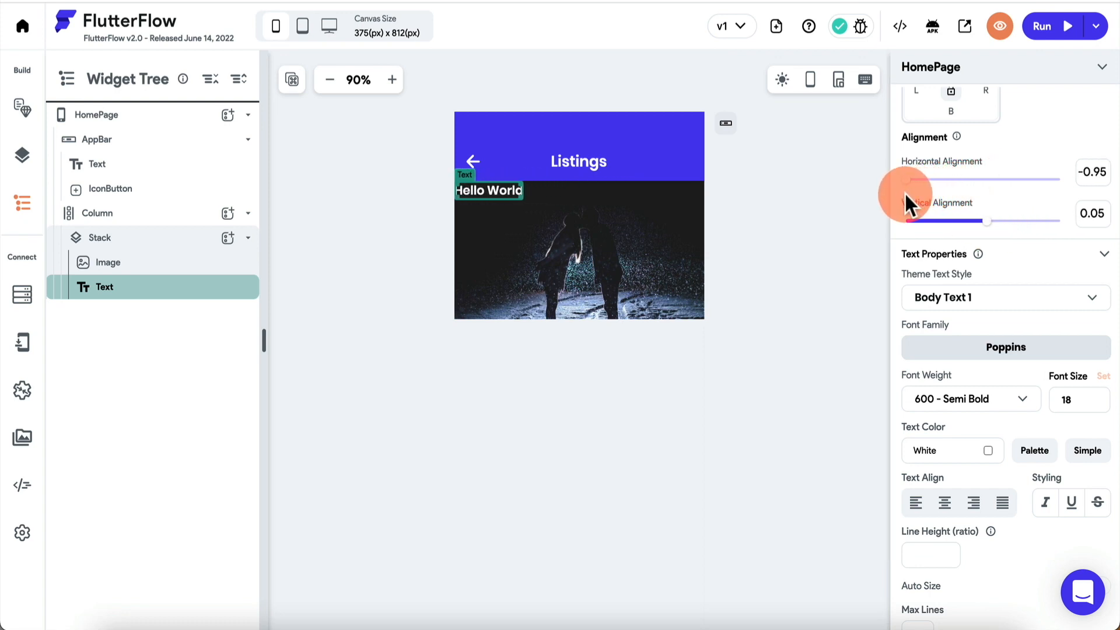
# Set the Stack's default child horizontal alignment to 0.3 and its default child vertical alignment to 1
pyautogui.click(148, 240)
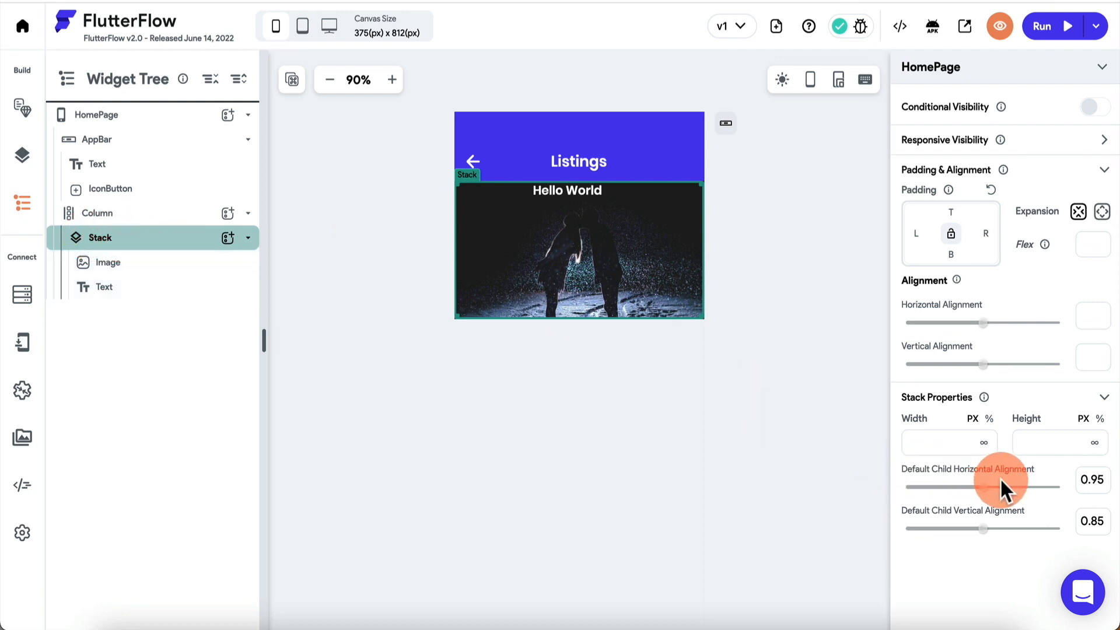
pyautogui.moveTo(996, 482)
pyautogui.mouseDown()
pyautogui.moveTo(984, 485)
pyautogui.moveTo(1047, 488)
pyautogui.moveTo(1009, 489)
pyautogui.mouseUp()
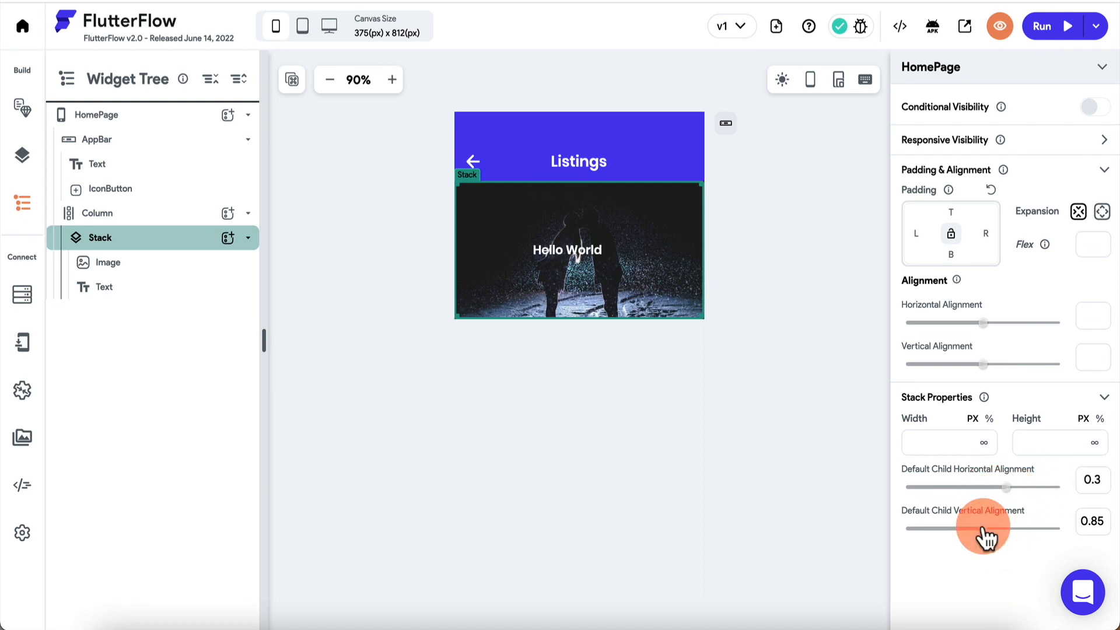
pyautogui.moveTo(987, 531); pyautogui.dragTo(1064, 533)
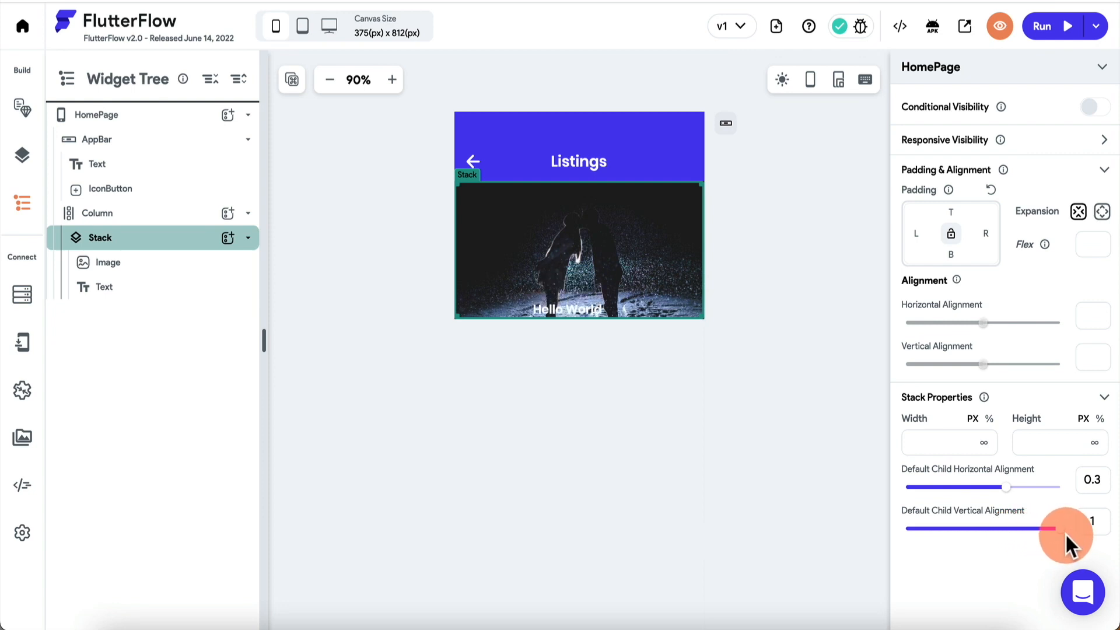
# Check the Text's own alignment, and set the Stack's default child horizontal alignment to 0.25
pyautogui.click(140, 287)
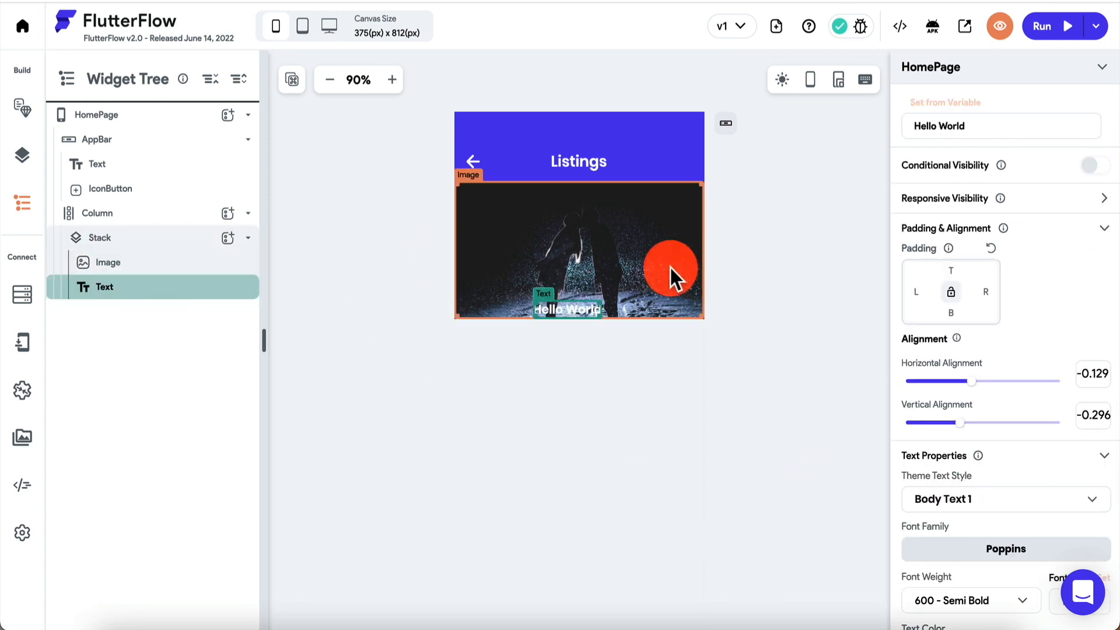
pyautogui.click(127, 237)
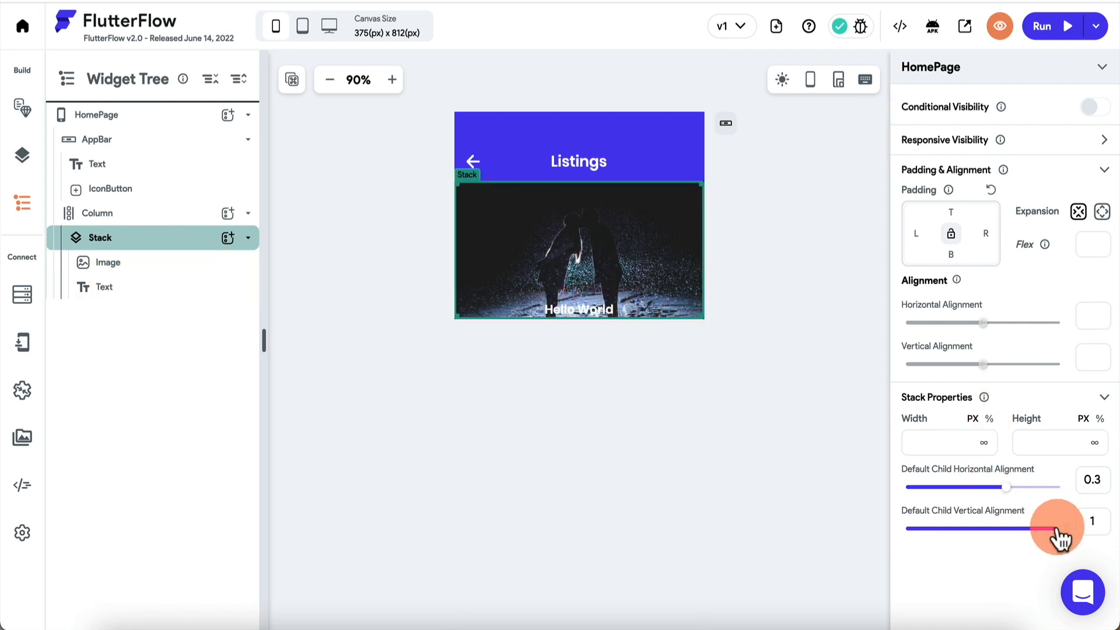
pyautogui.moveTo(1013, 498)
pyautogui.mouseDown()
pyautogui.moveTo(970, 497)
pyautogui.moveTo(998, 497)
pyautogui.mouseUp()
pyautogui.scroll(1, 1029, 330)
pyautogui.click(1101, 281)
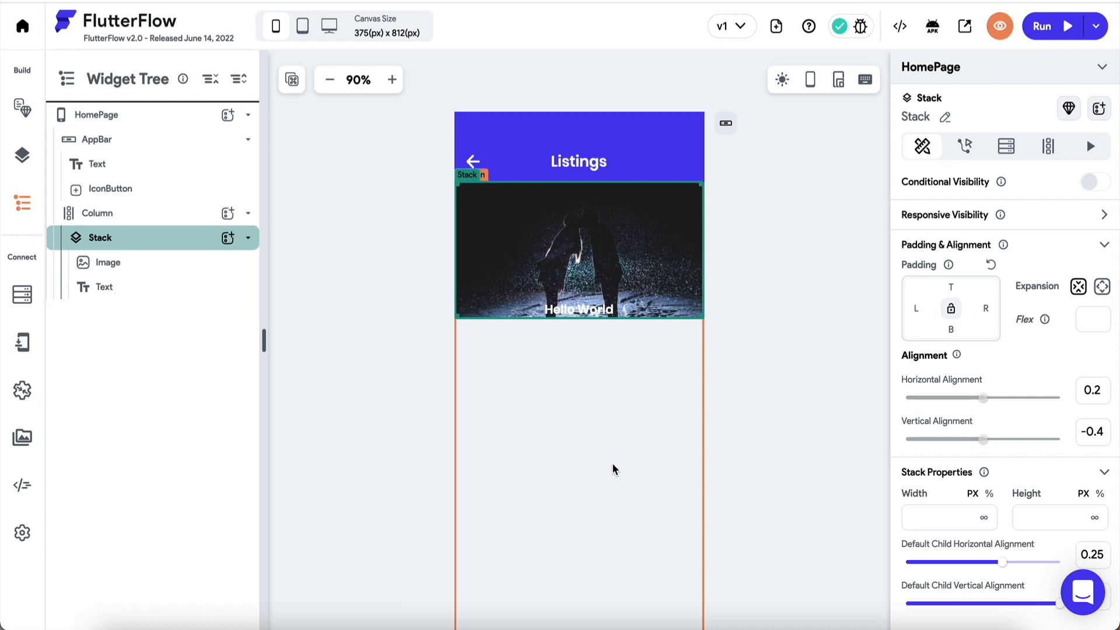
# Delete the Stack with its Image and Text, and add a Row inside the Column instead
pyautogui.moveTo(242, 260); pyautogui.dragTo(185, 239)
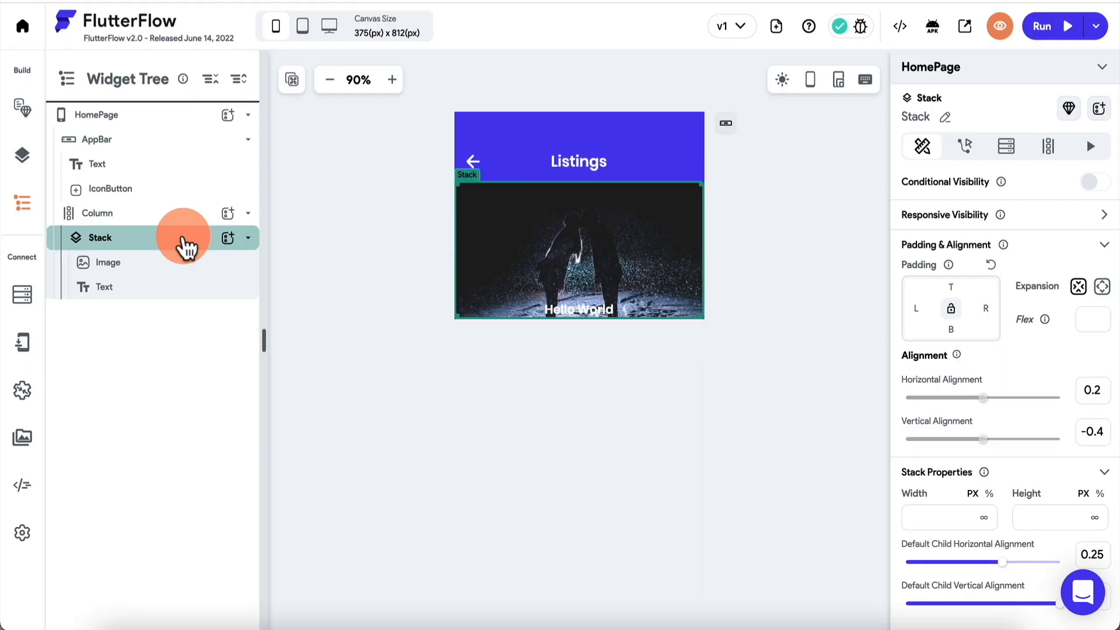
pyautogui.press('Delete')
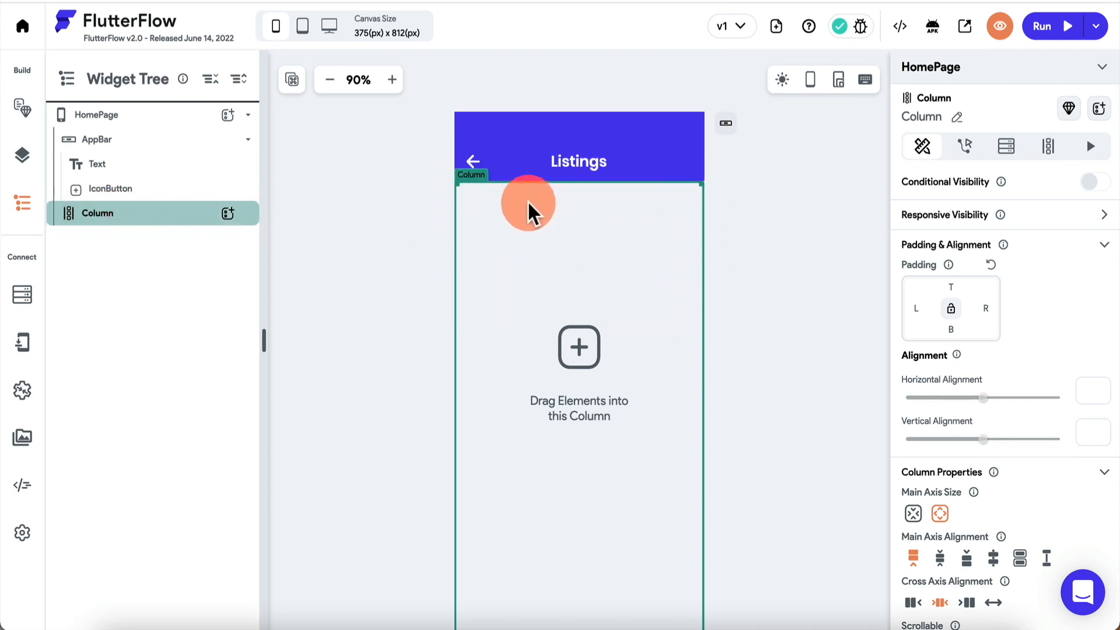
pyautogui.click(227, 213)
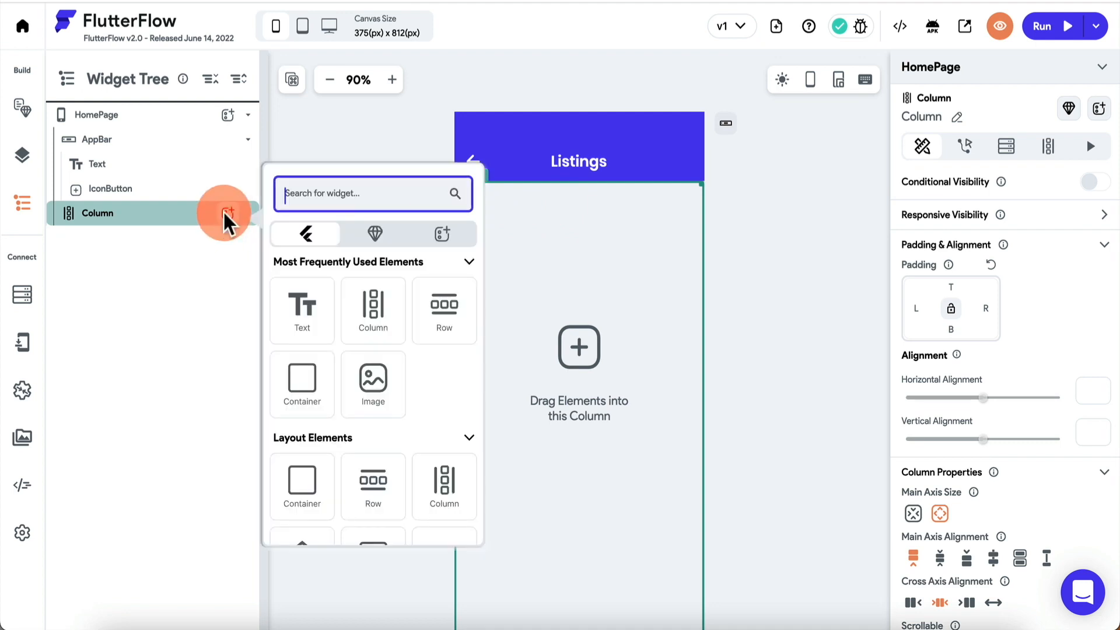
pyautogui.write('row')
pyautogui.click(301, 309)
# Add a Container widget inside the Row
pyautogui.click(228, 238)
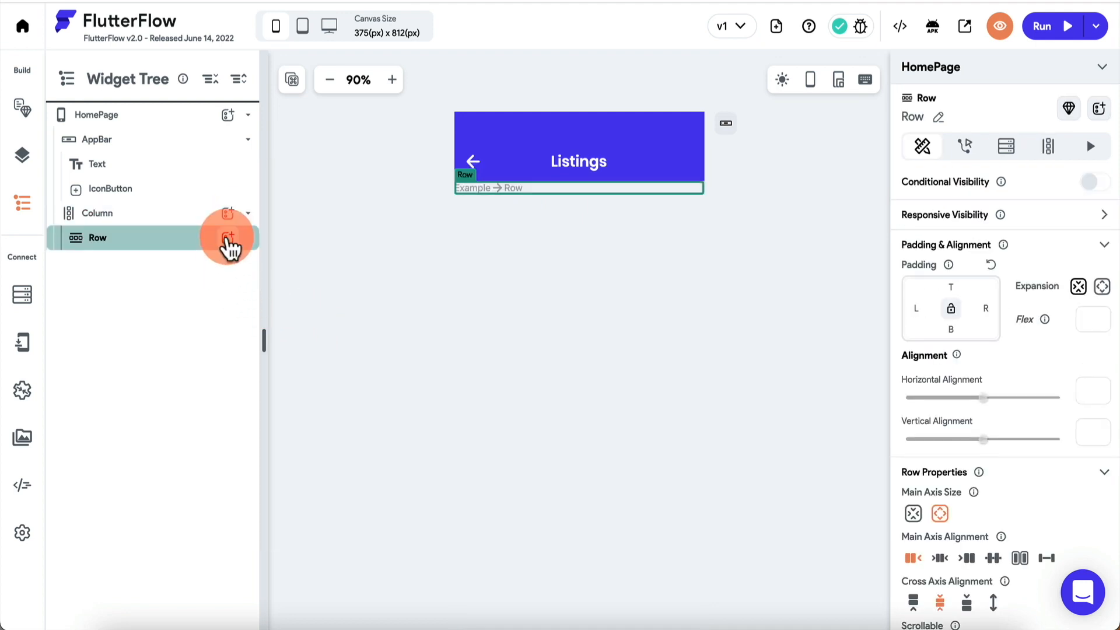
pyautogui.click(315, 220)
pyautogui.write('cont')
pyautogui.click(309, 310)
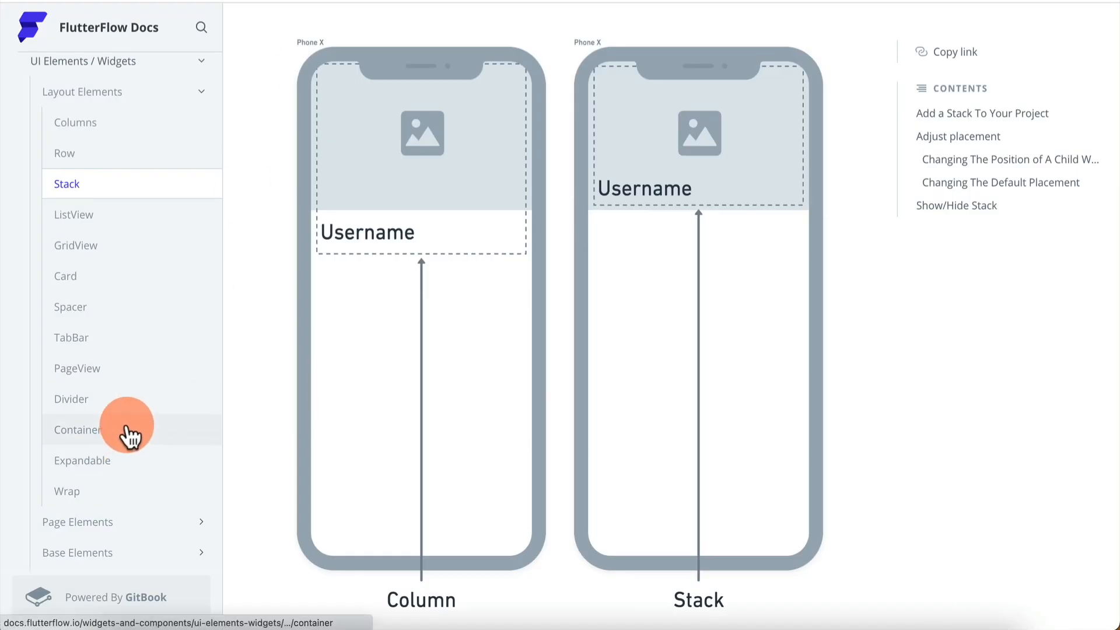
# Consult the Container page in FlutterFlow Docs, and make the Container in FlutterFlow expand across the Row
pyautogui.click(130, 429)
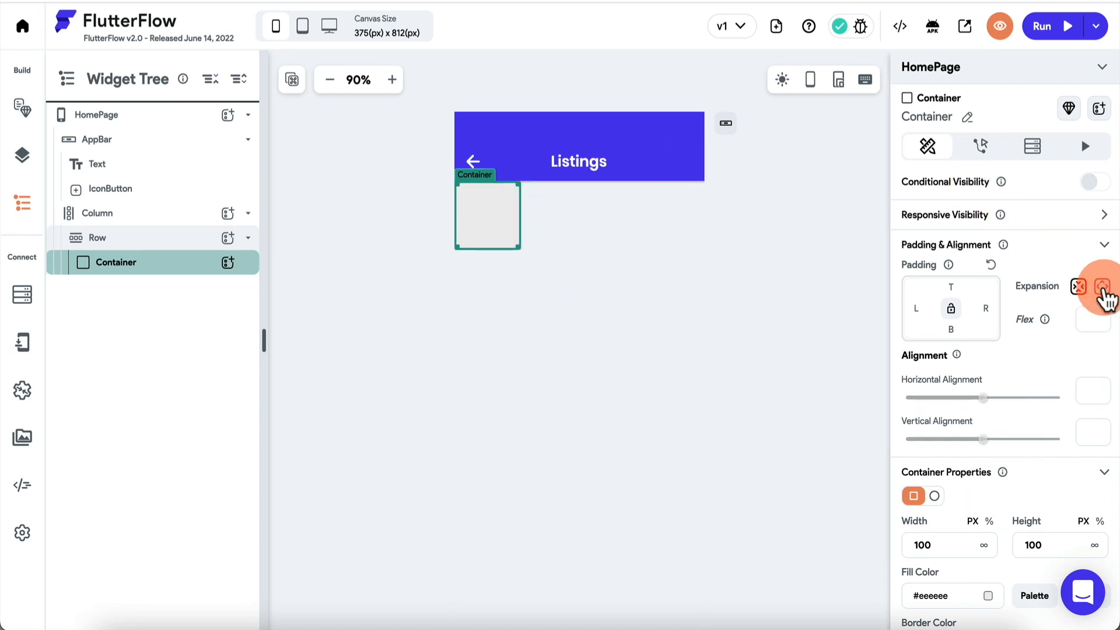
pyautogui.click(1101, 287)
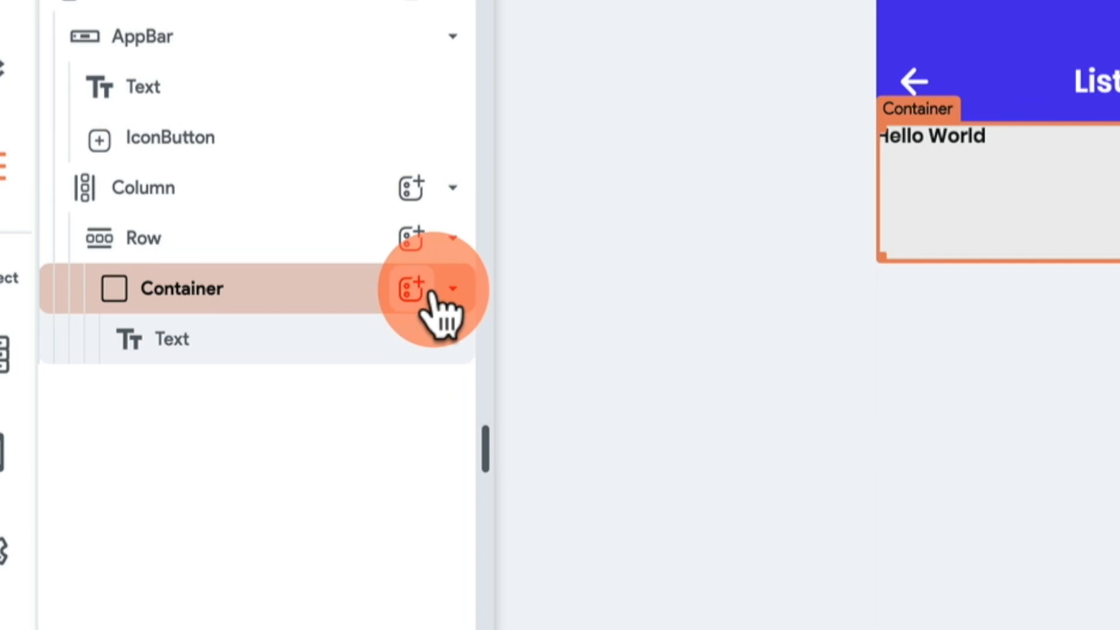
# Replace the Text inside the Container with an Image widget
pyautogui.click(426, 288)
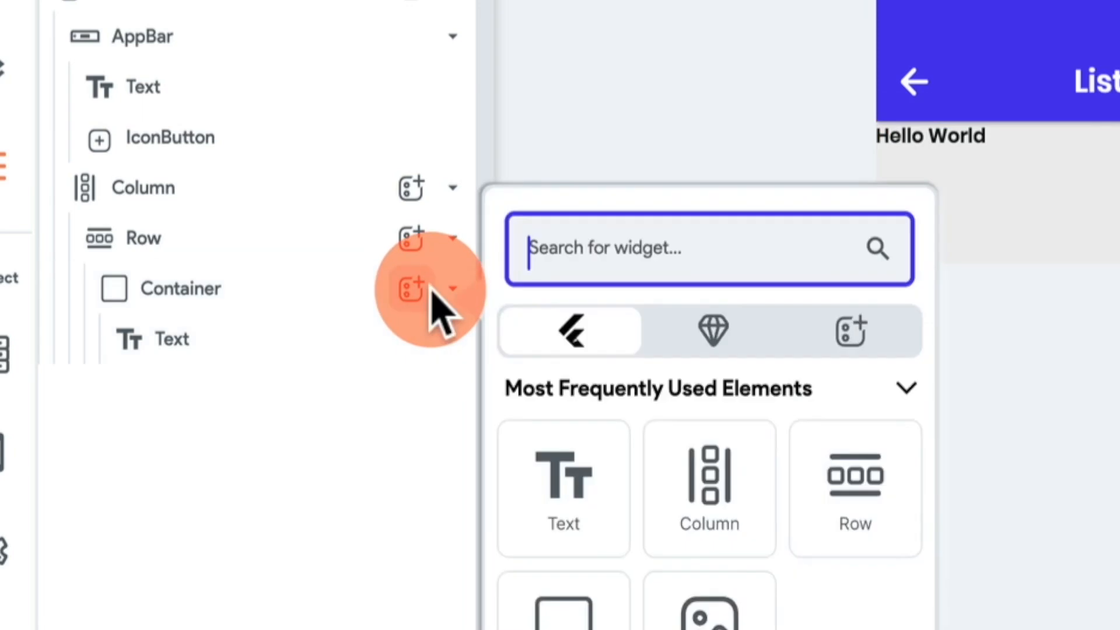
pyautogui.click(322, 339)
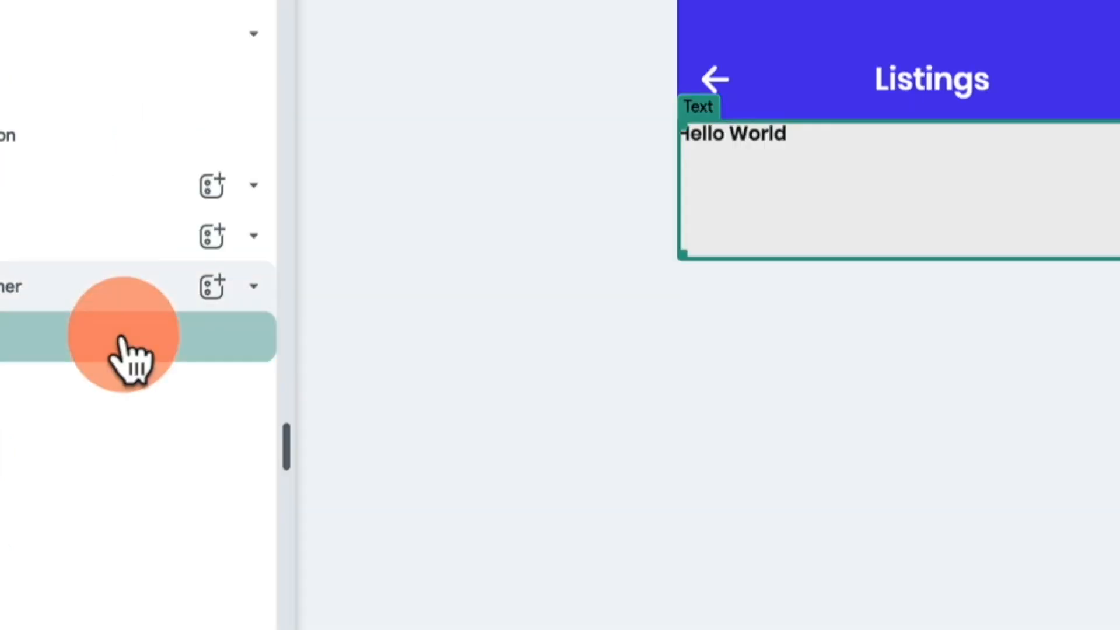
pyautogui.press('Delete')
pyautogui.click(211, 286)
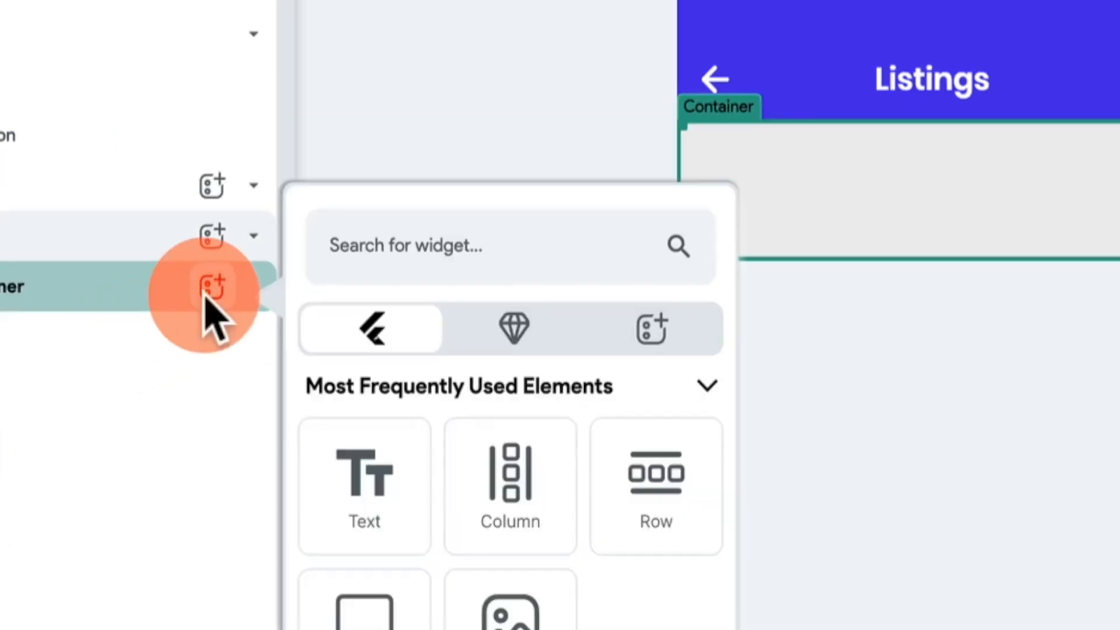
pyautogui.write('image')
pyautogui.click(362, 487)
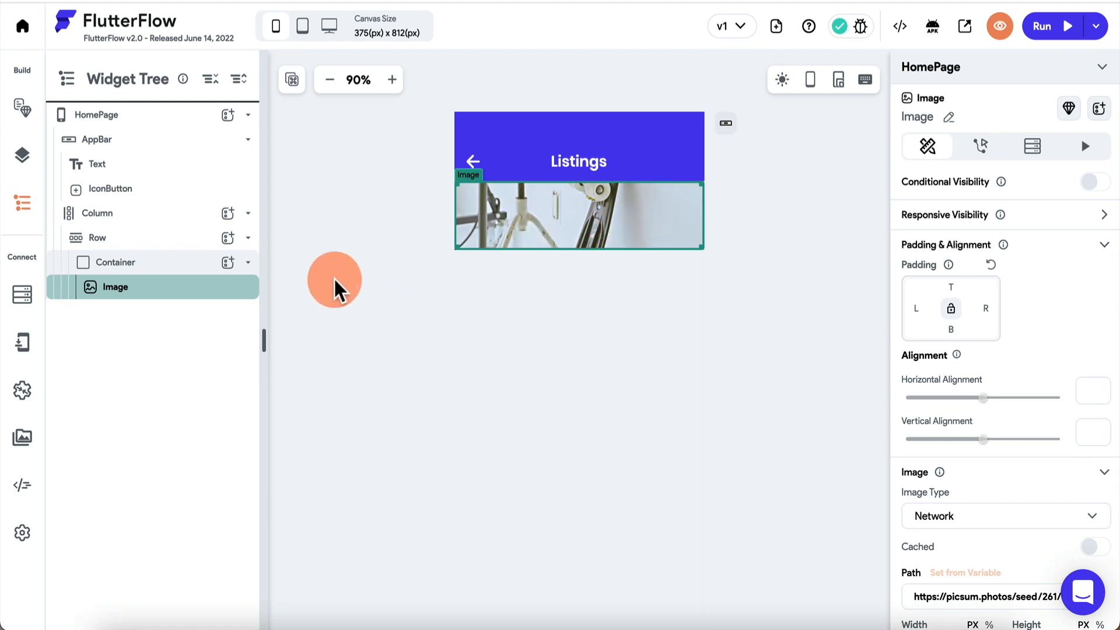
# Give the Container a border radius of 20 on all corners, a border width of 2 and a red border color
pyautogui.click(147, 267)
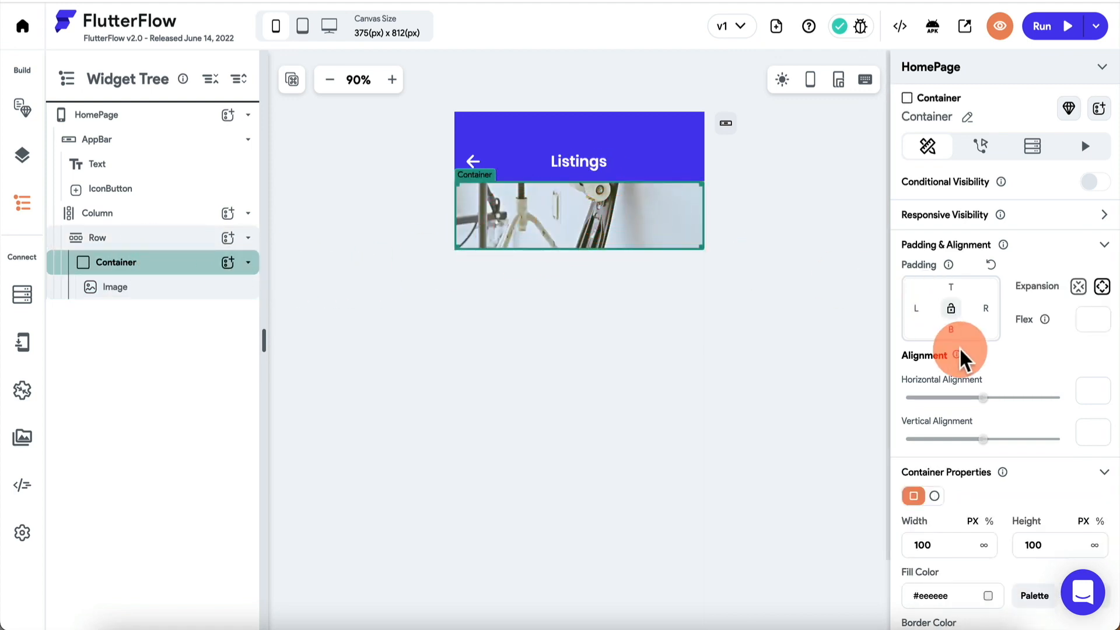
pyautogui.scroll(-5, 932, 477)
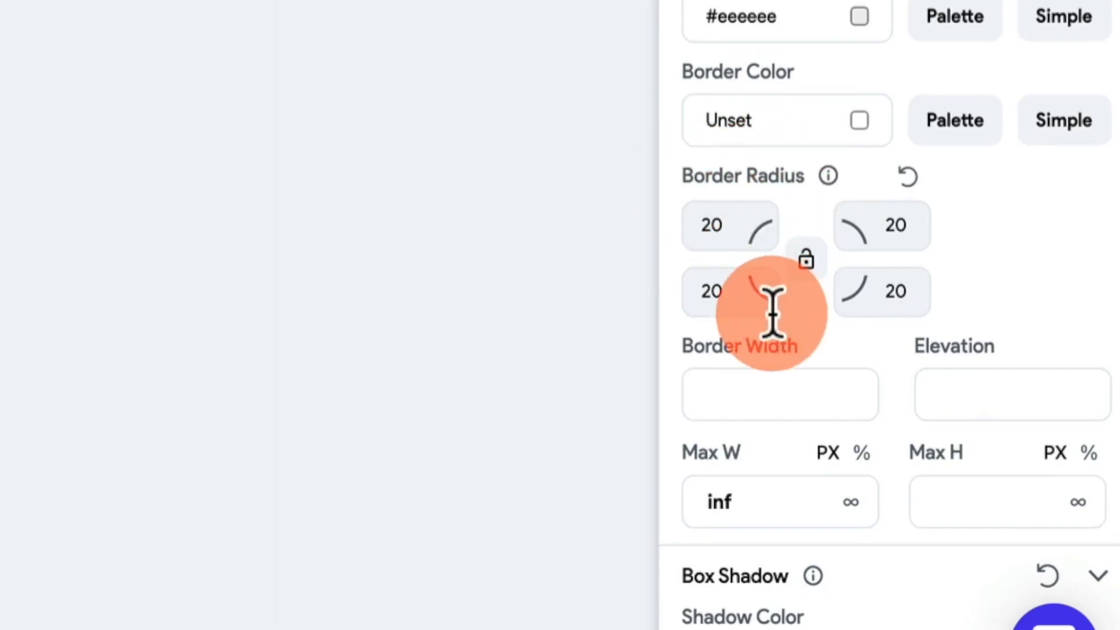
pyautogui.click(799, 387)
pyautogui.write('2')
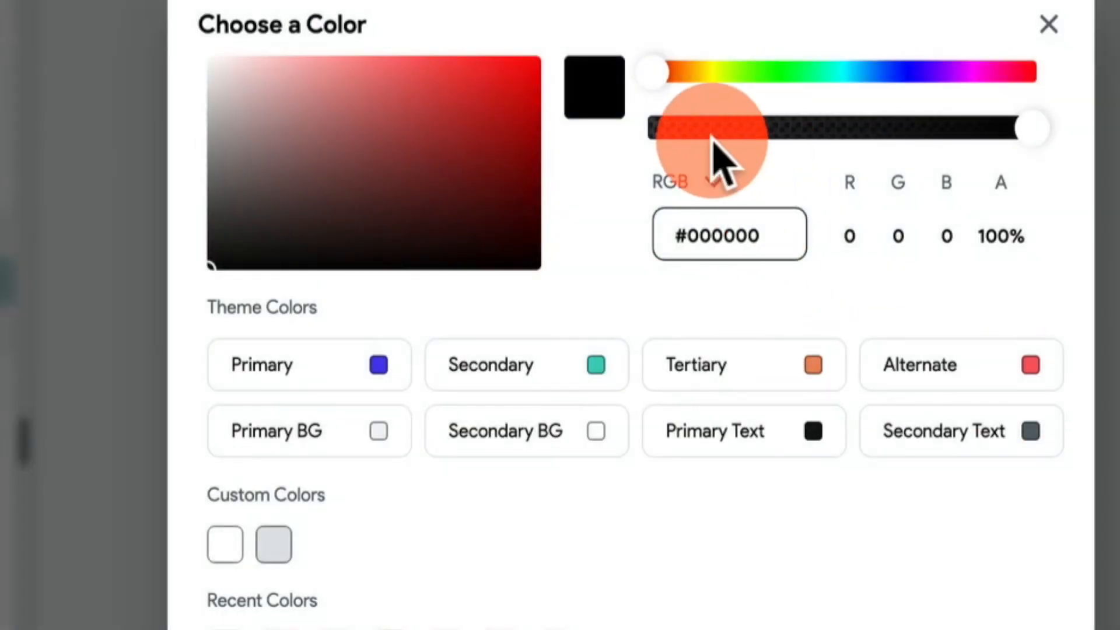
pyautogui.moveTo(477, 132); pyautogui.dragTo(594, 5)
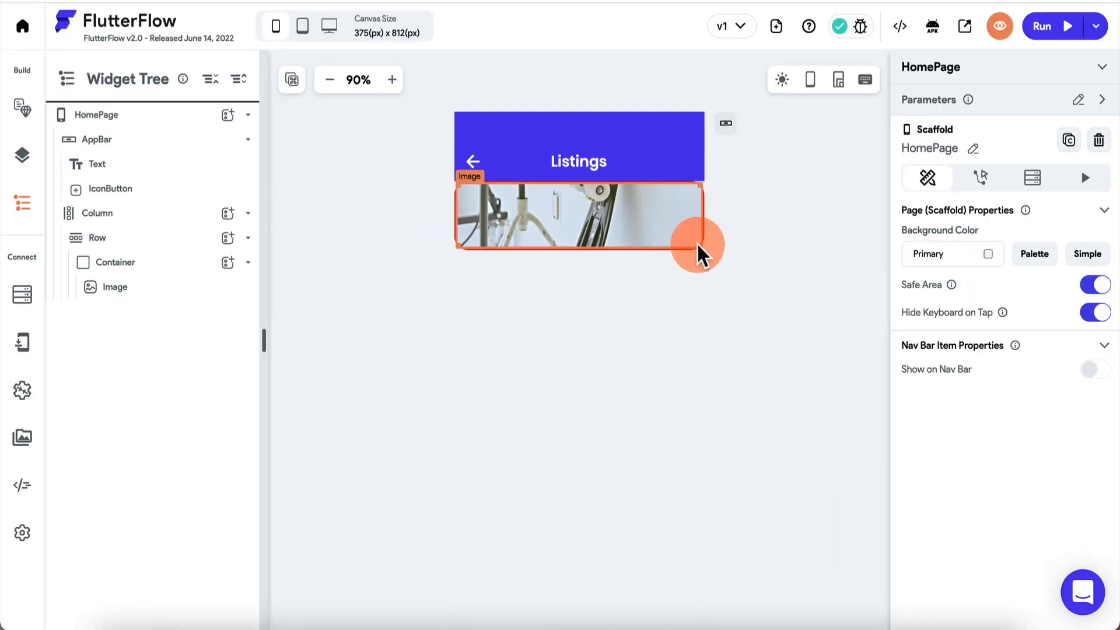
# Round the corners of the Image so that it follows the Container's rounded border
pyautogui.click(659, 225)
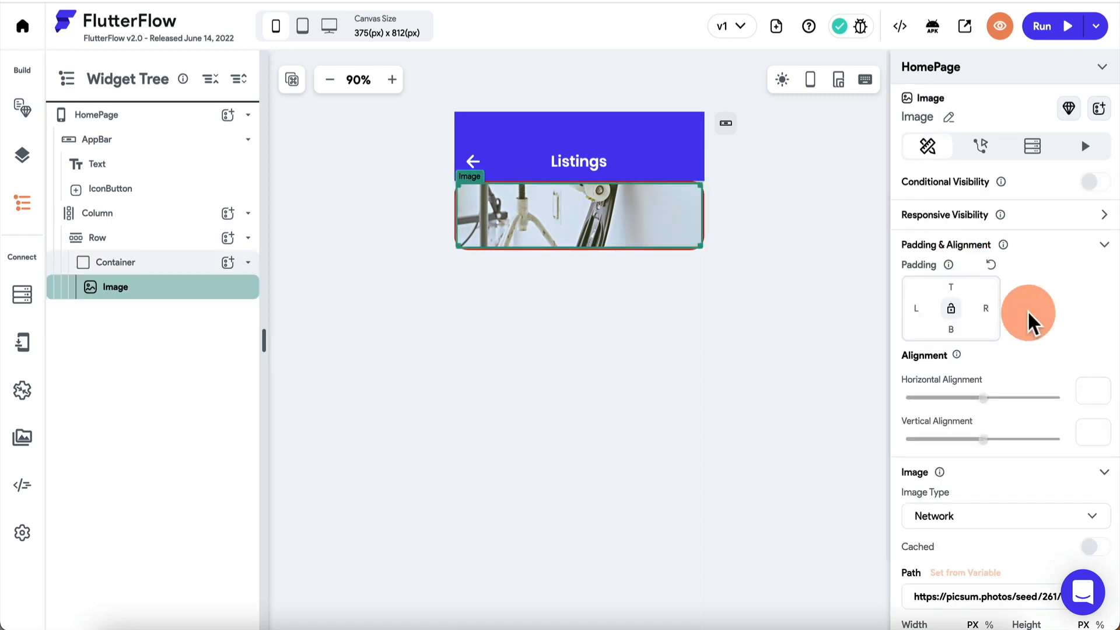
pyautogui.click(389, 308)
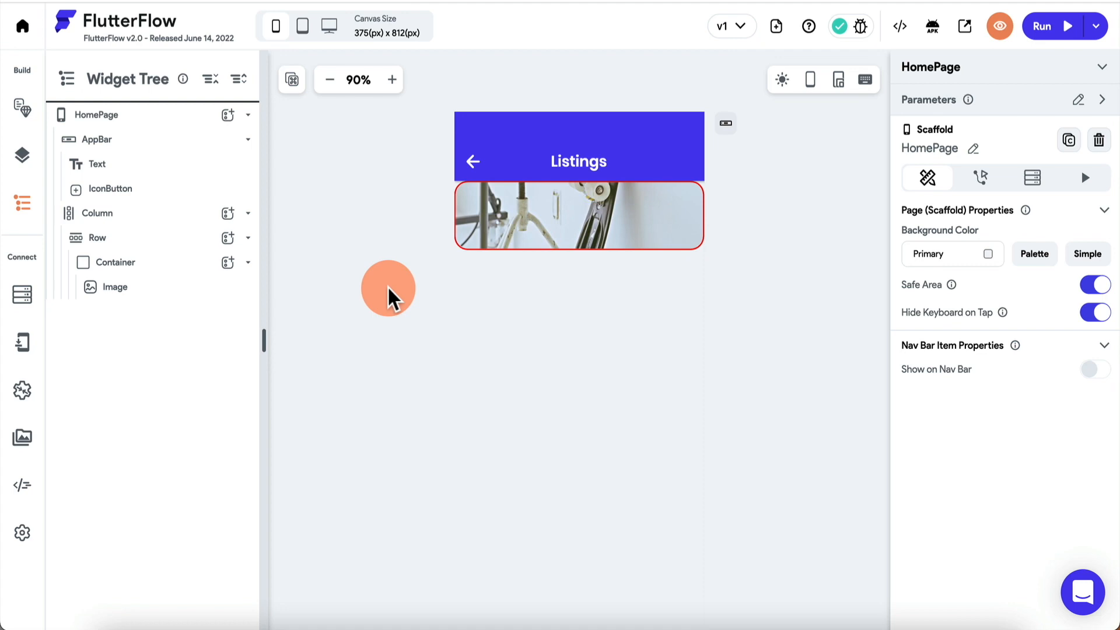
# Open the Airbnb website to view its listing cards as a layout reference
pyautogui.write('airb')
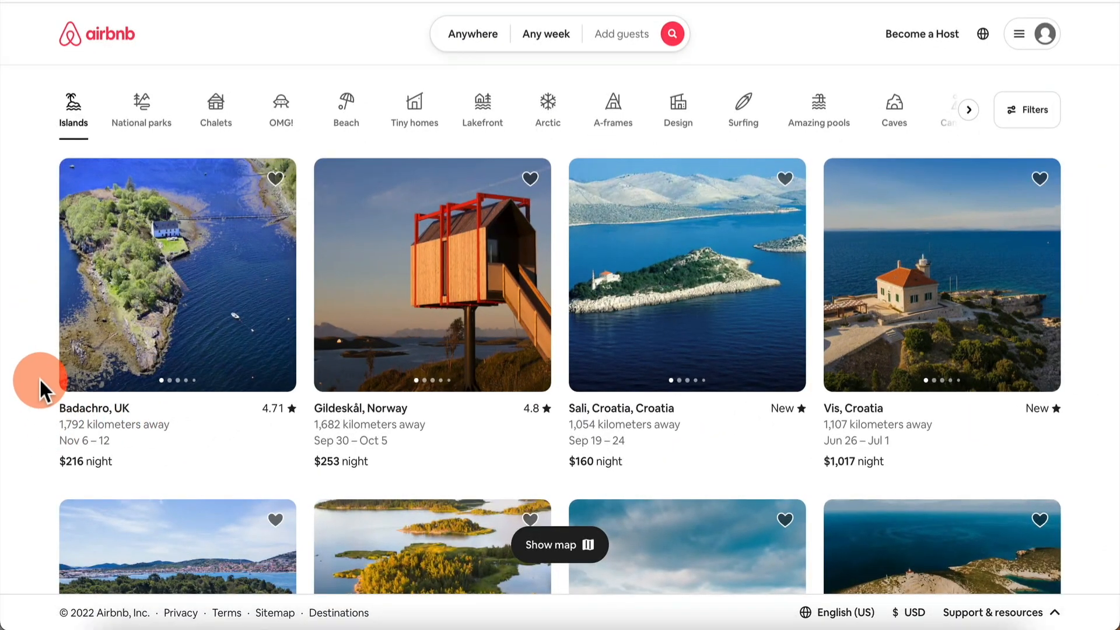
# Display the Airbnb listings page in the browser's responsive device view and look over the mobile listing cards
pyautogui.rightClick(40, 377)
pyautogui.click(98, 613)
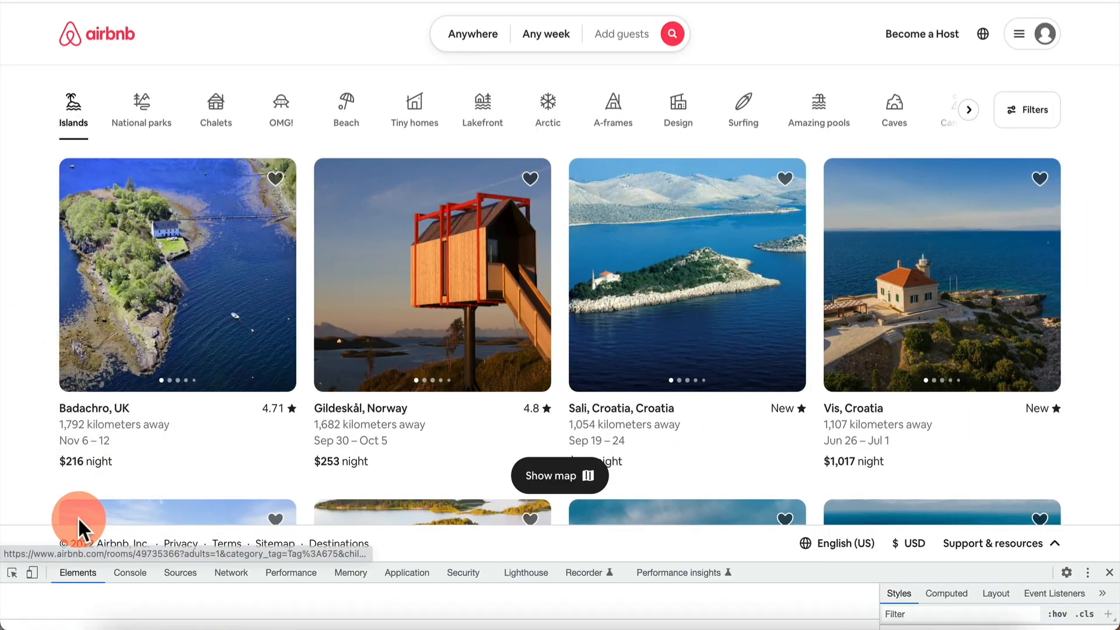
pyautogui.click(32, 572)
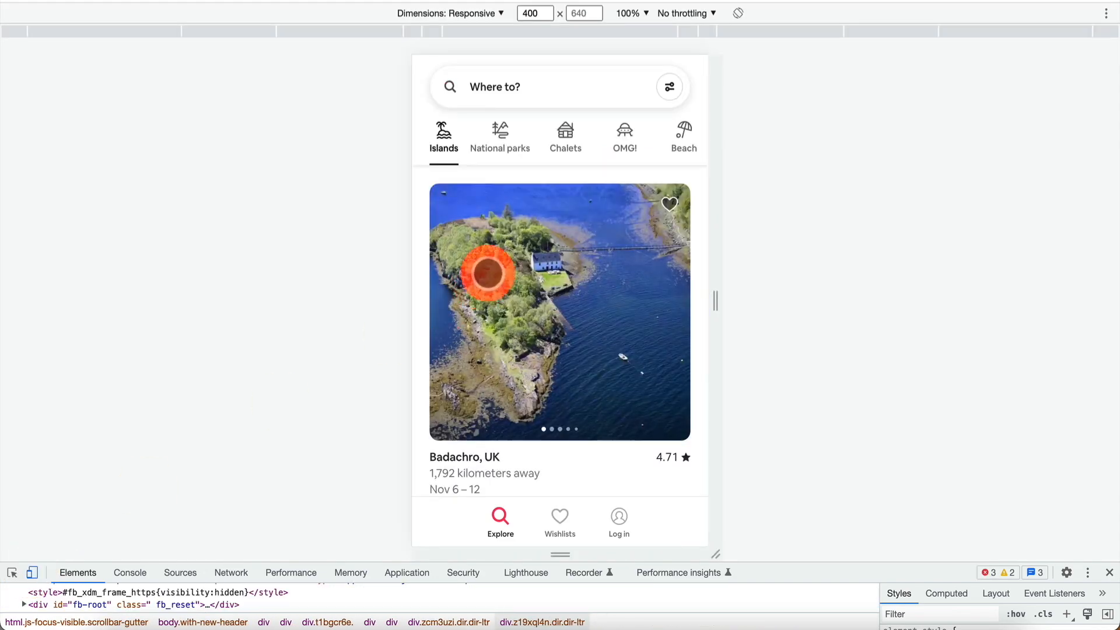
pyautogui.scroll(-2, 488, 272)
pyautogui.scroll(-3, 489, 271)
pyautogui.scroll(4, 490, 270)
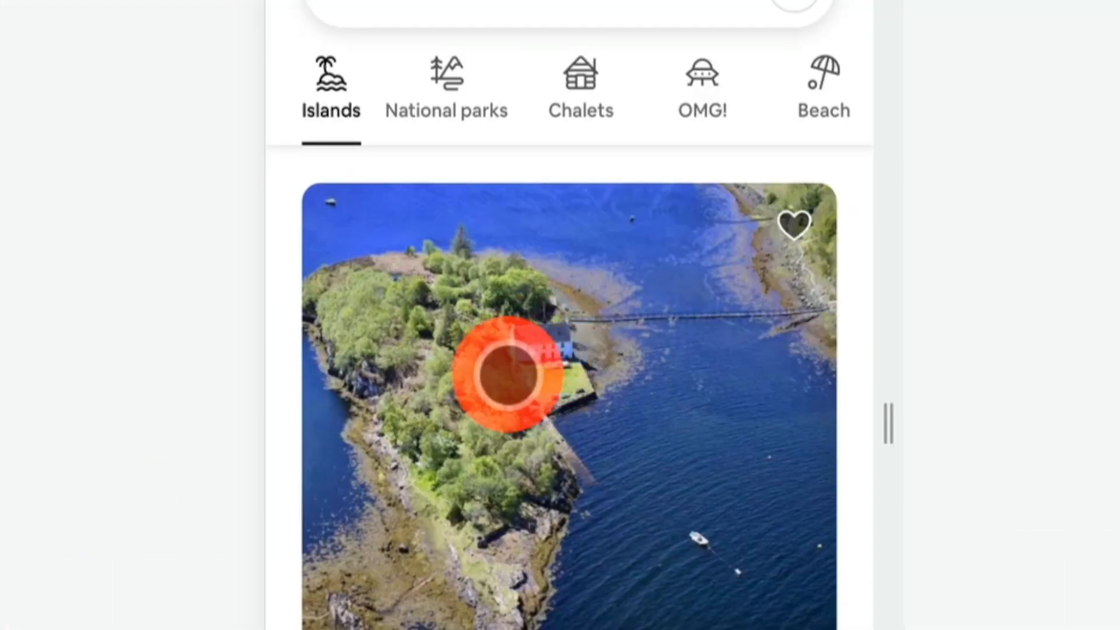
# Open the Badachro, UK listing and examine how its detail page is laid out from the photo to the description
pyautogui.click(575, 367)
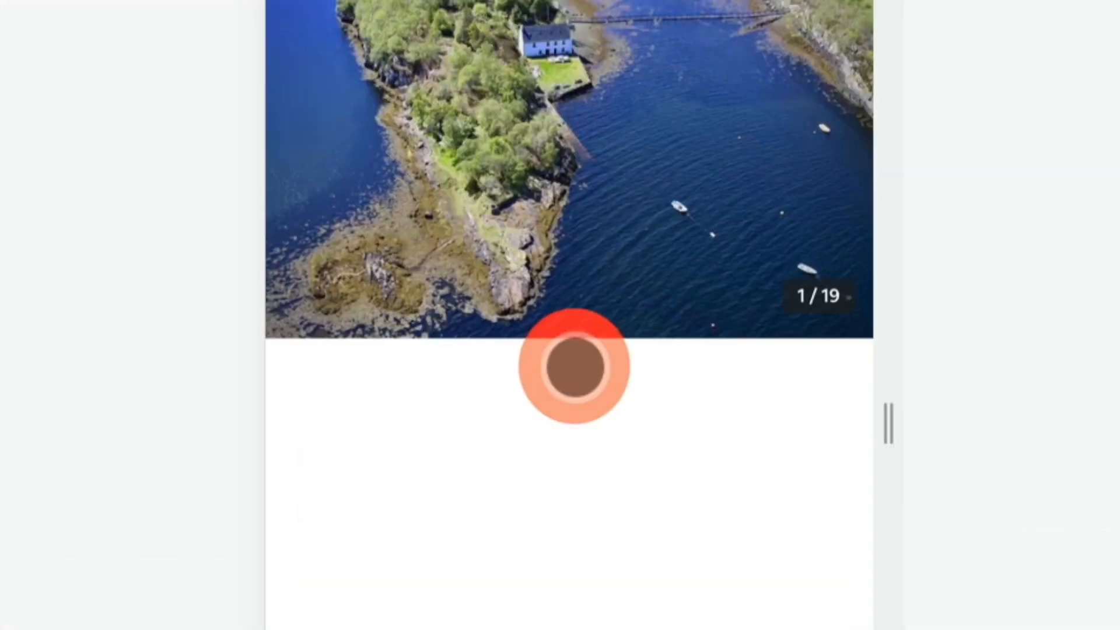
pyautogui.scroll(-5, 575, 367)
pyautogui.scroll(6, 505, 194)
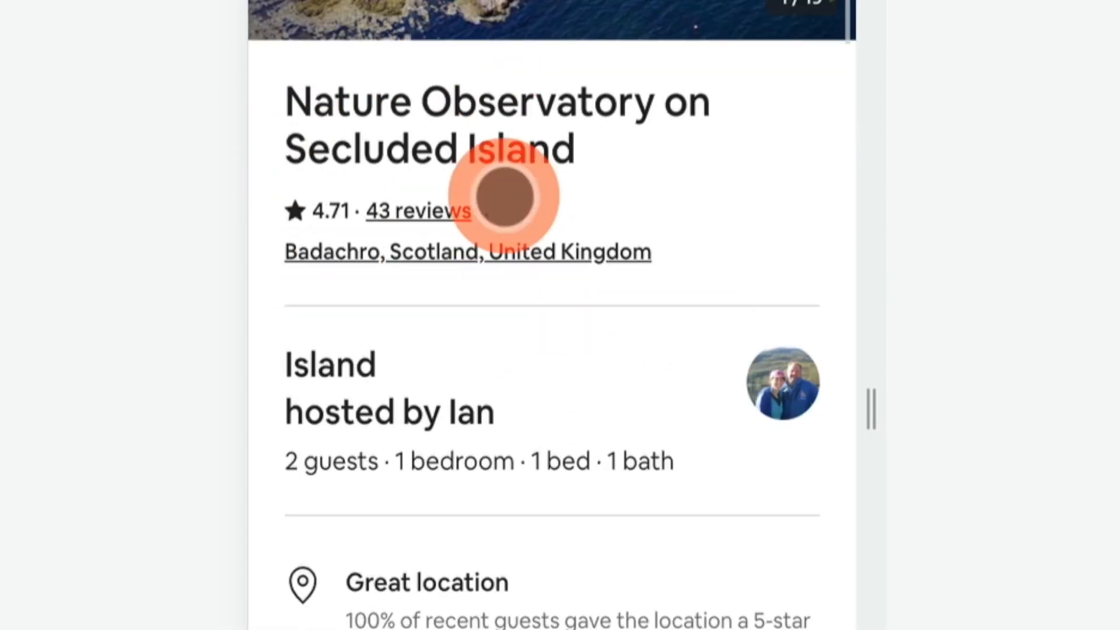
pyautogui.scroll(-5, 449, 137)
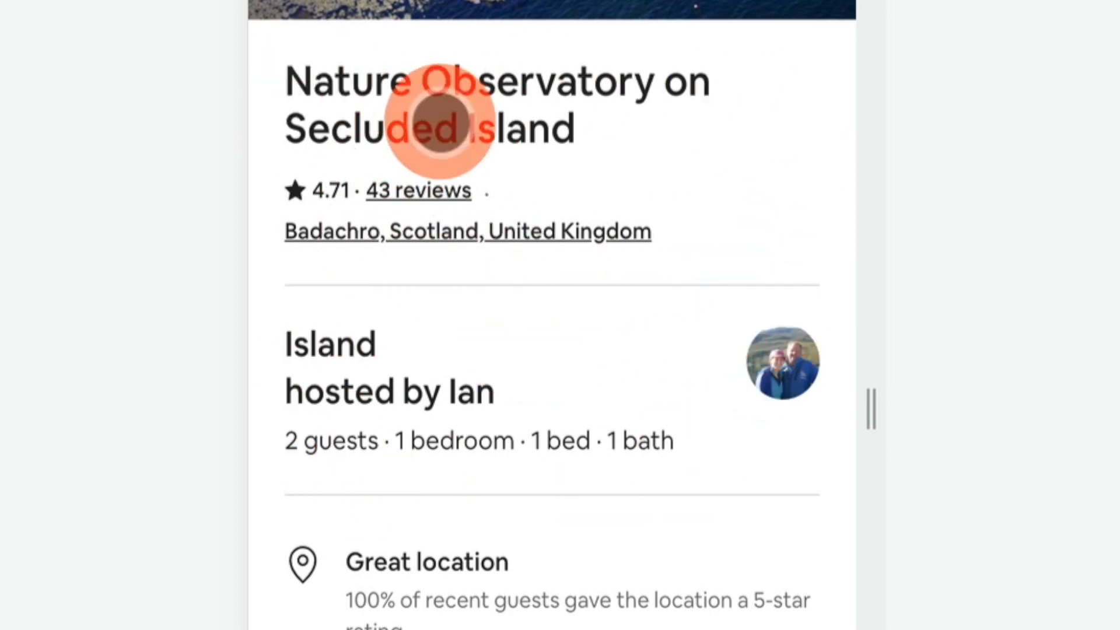
pyautogui.scroll(-4, 440, 120)
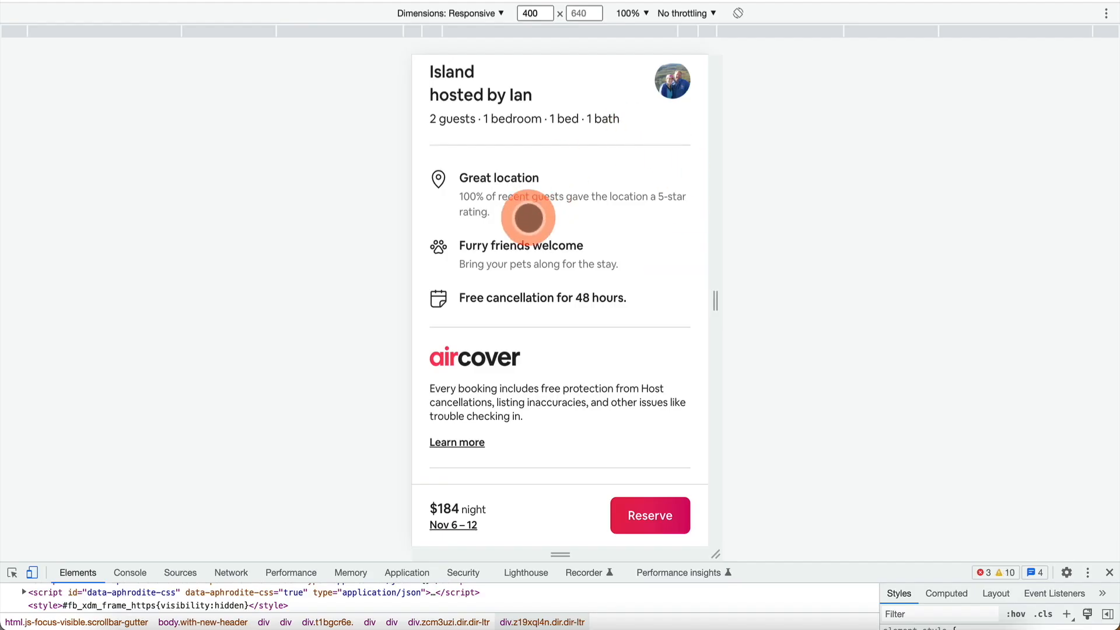
pyautogui.scroll(-4, 527, 217)
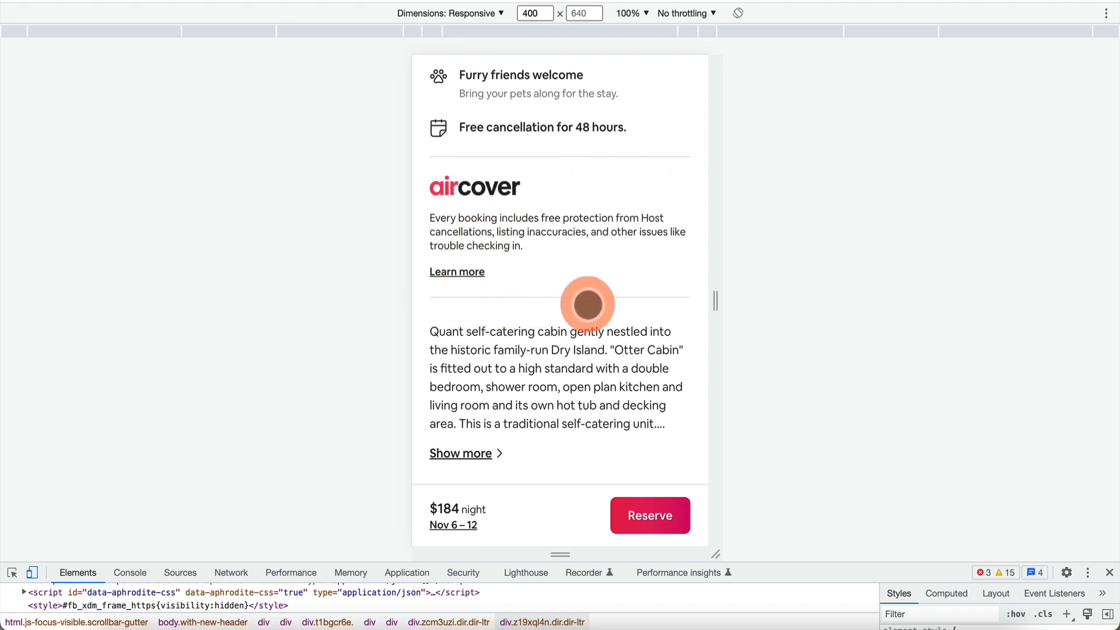
pyautogui.scroll(-5, 525, 303)
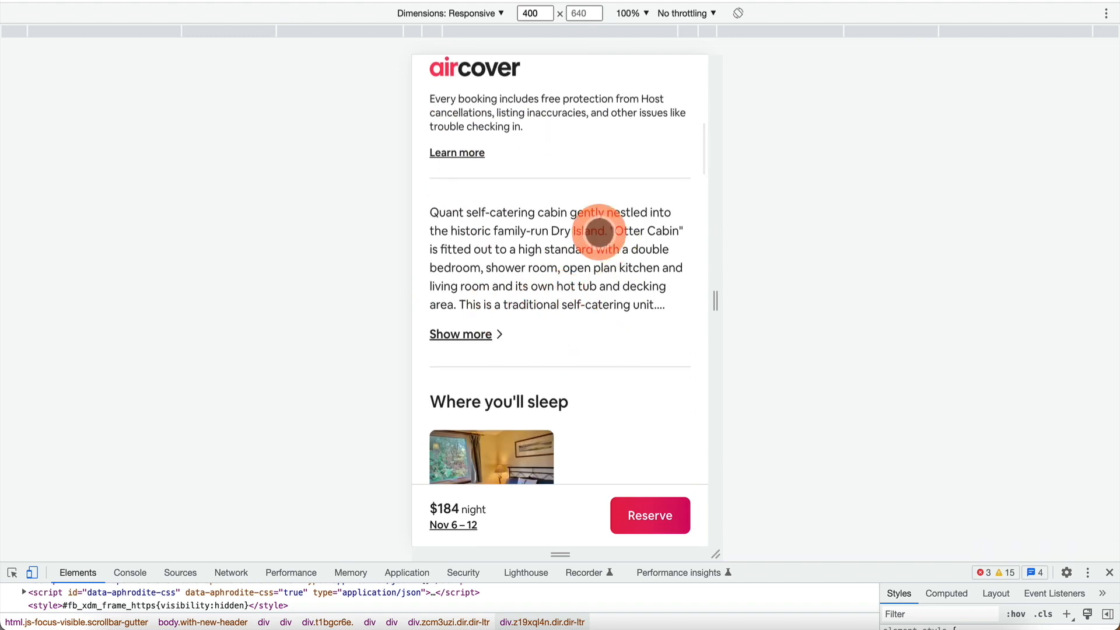
pyautogui.scroll(10, 547, 263)
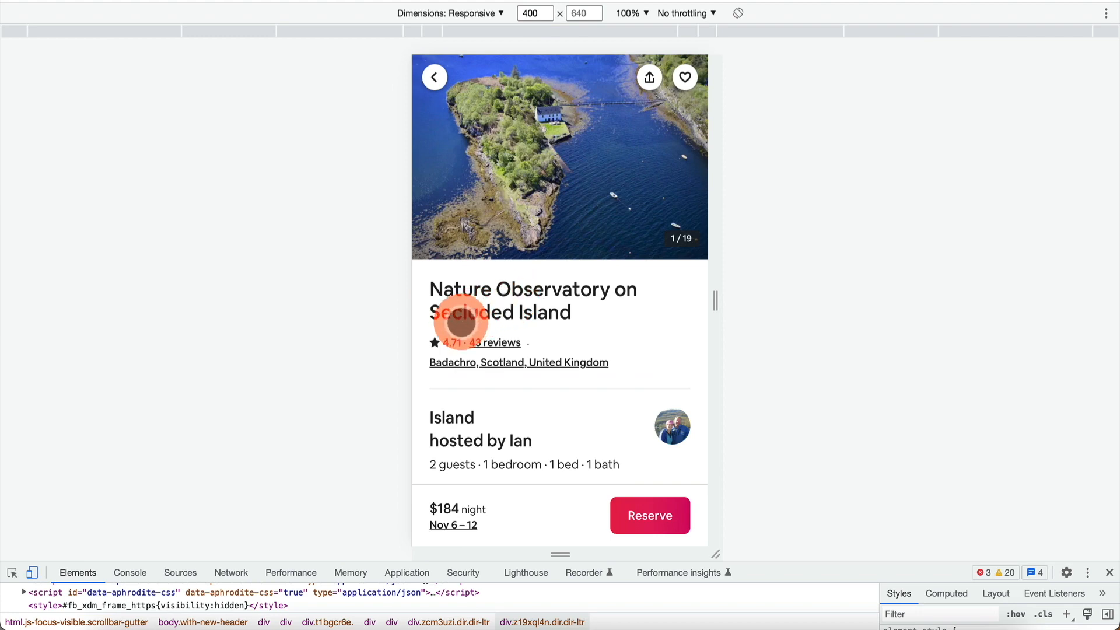
pyautogui.scroll(-4, 461, 322)
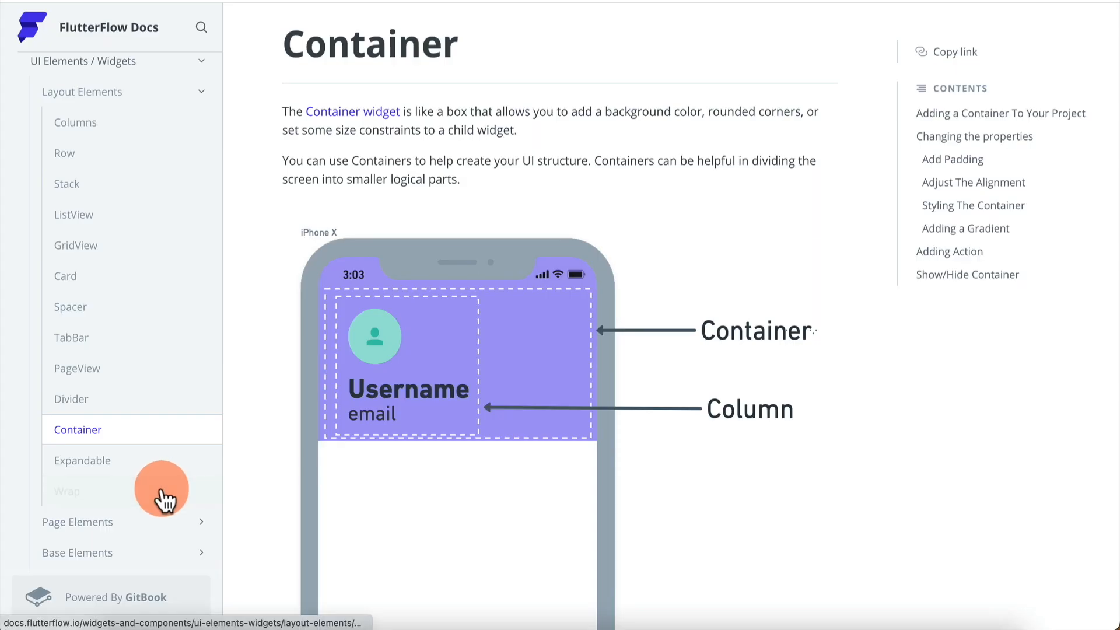
# Open the Wrap page in FlutterFlow Docs and read how the widget arranges its children
pyautogui.click(165, 499)
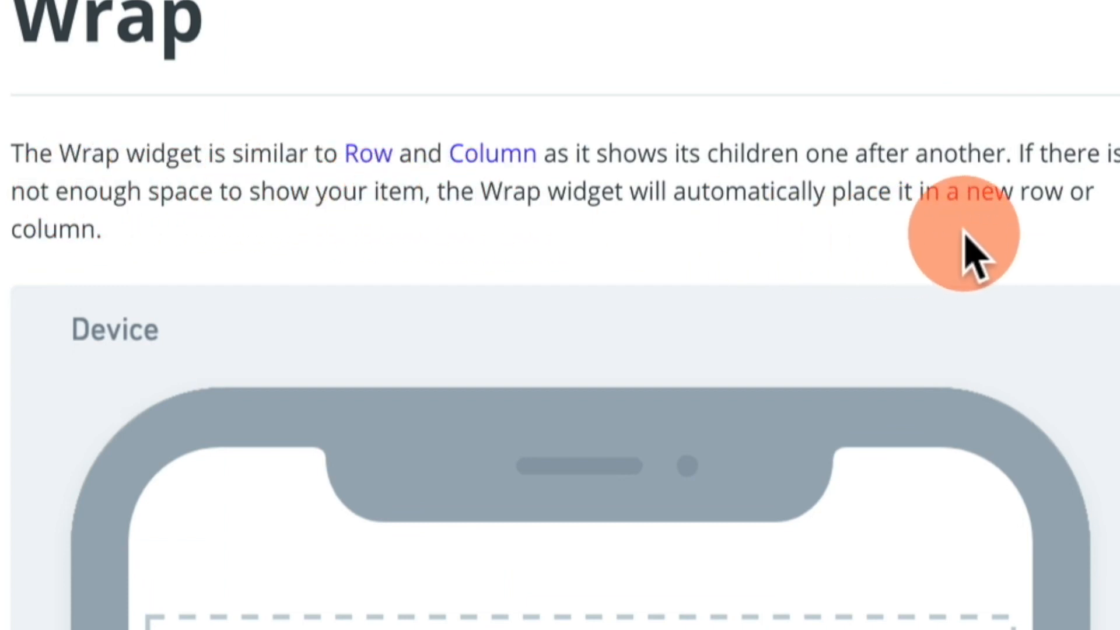
pyautogui.scroll(-3, 411, 251)
pyautogui.scroll(3, 417, 239)
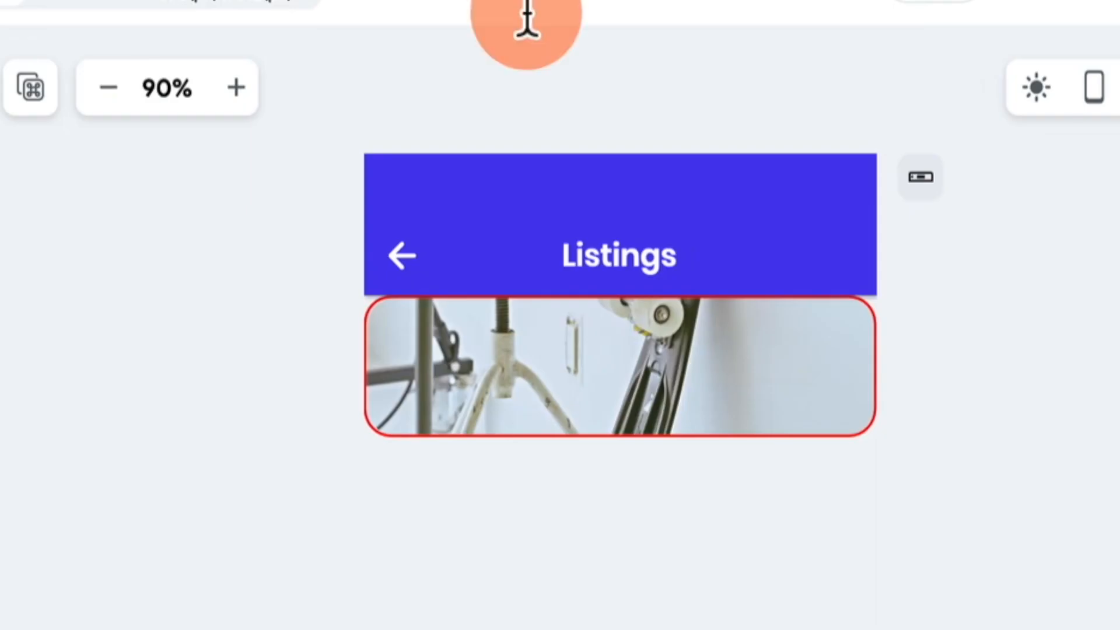
# Switch back to FlutterFlow and delete the Image, its Container and the Row from the Listings page
pyautogui.click(503, 414)
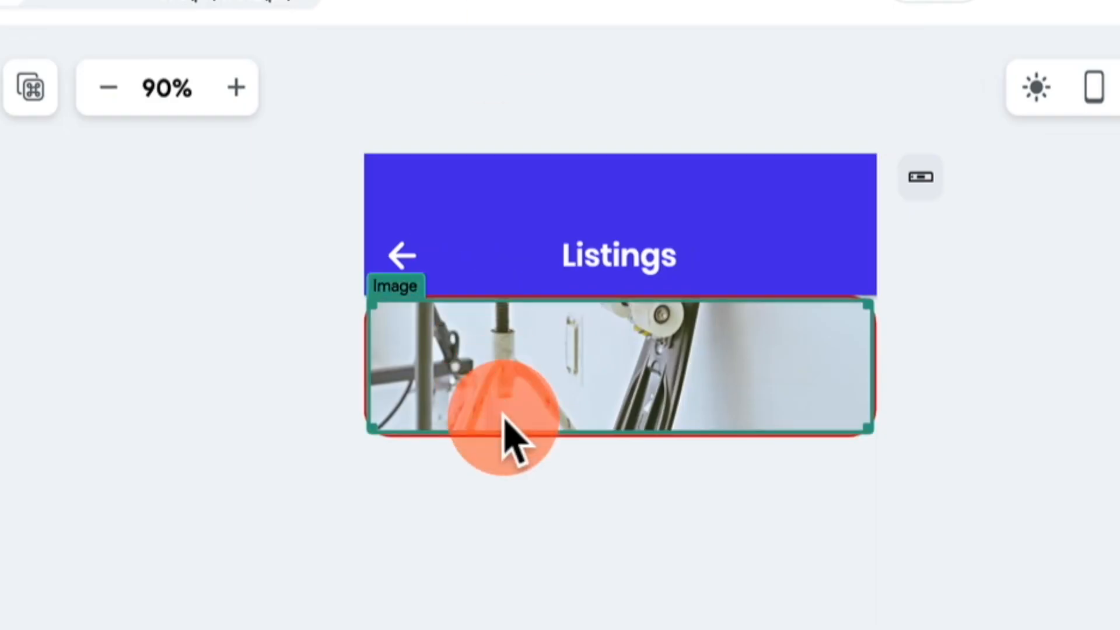
pyautogui.press('Delete')
pyautogui.press('Delete')
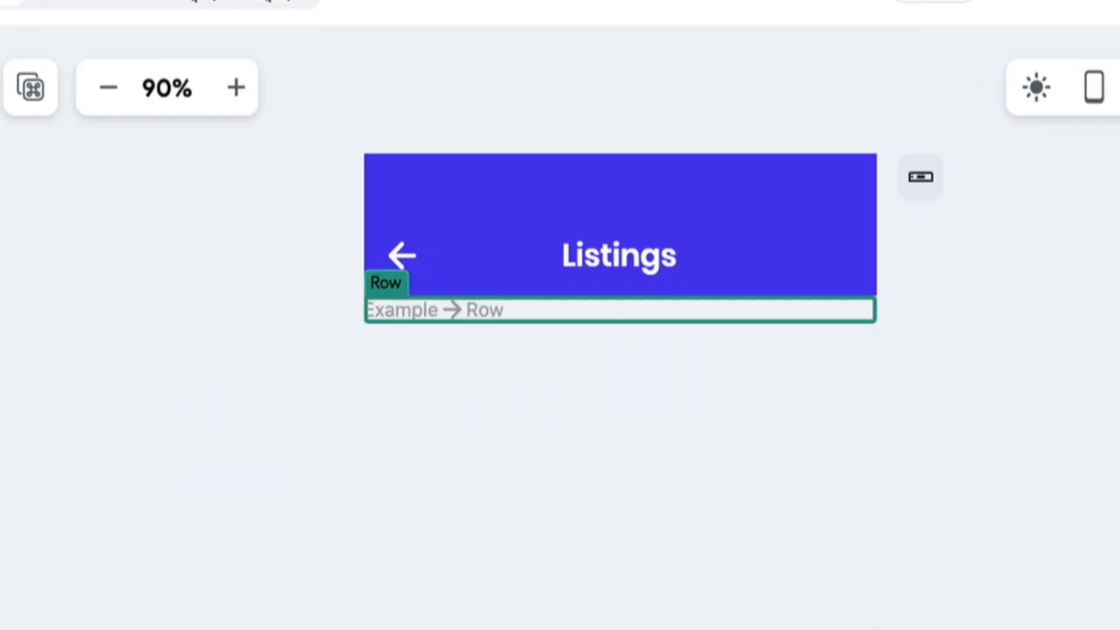
pyautogui.press('Delete')
# Add a Wrap widget to HomePage and place an IconButton inside it
pyautogui.click(227, 114)
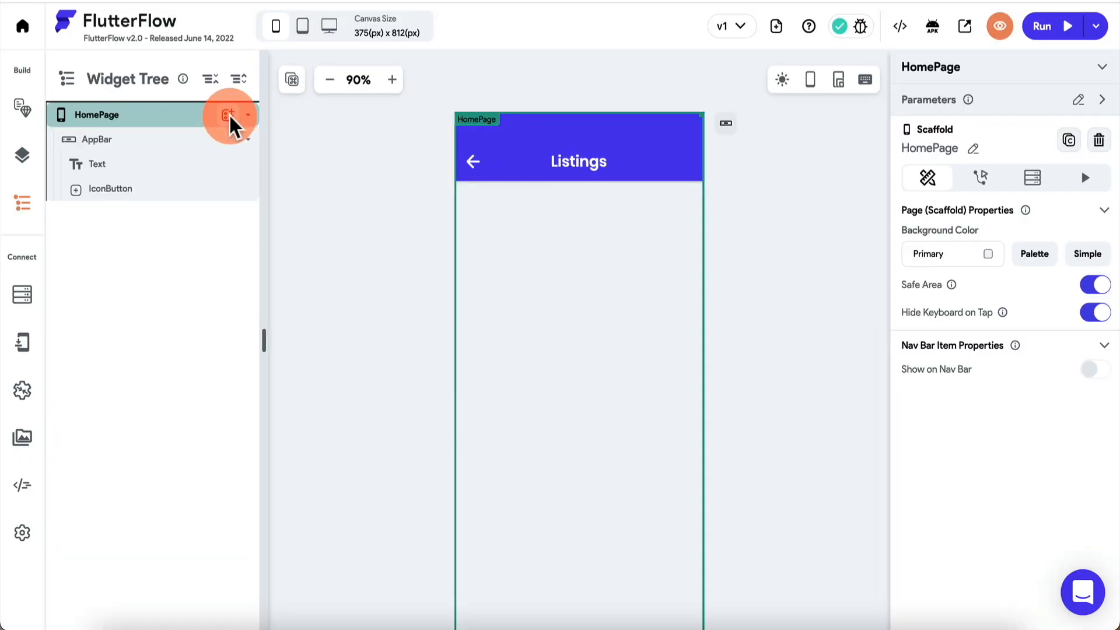
pyautogui.write('wrap')
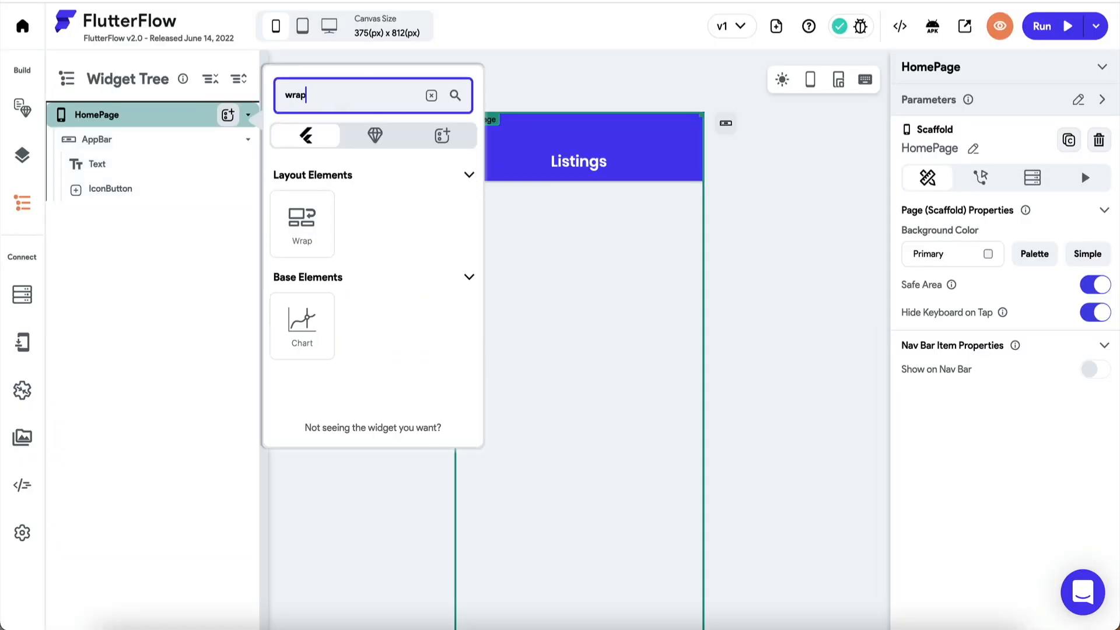
pyautogui.click(296, 245)
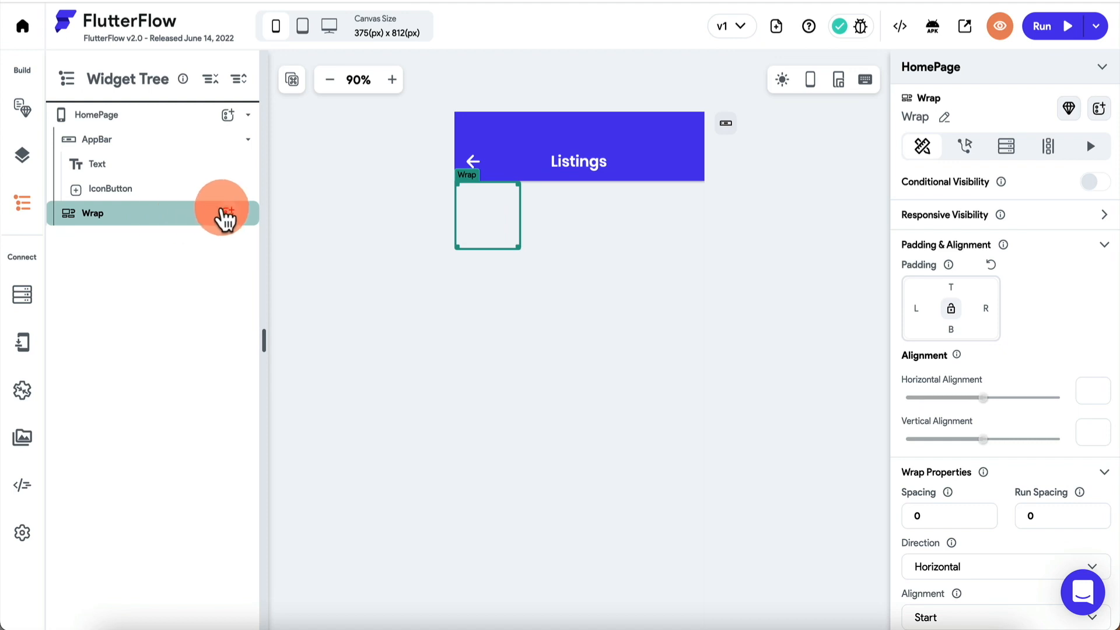
pyautogui.click(229, 215)
pyautogui.write('but')
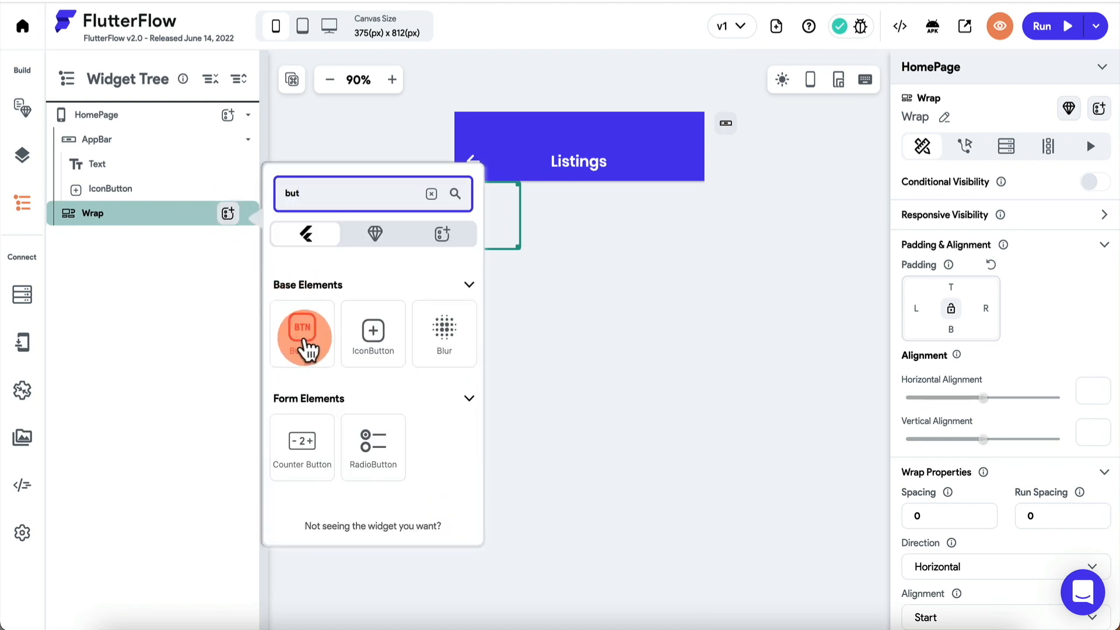
pyautogui.click(376, 331)
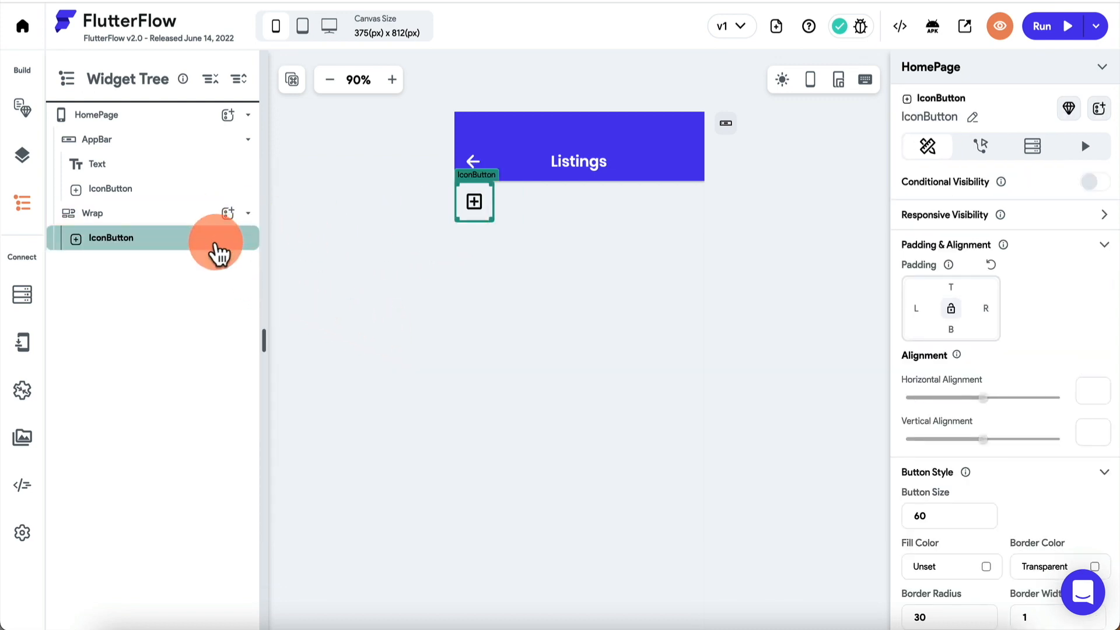
# Duplicate the IconButton inside the Wrap six times so that it holds seven buttons
pyautogui.rightClick(222, 245)
pyautogui.click(251, 341)
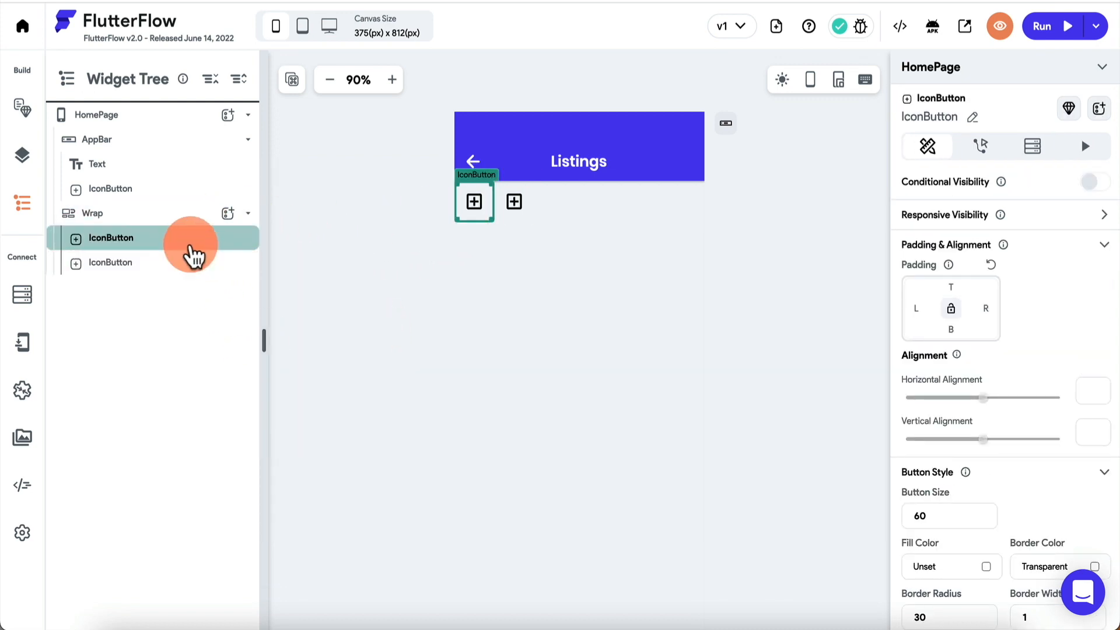
pyautogui.click(192, 267)
pyautogui.rightClick(192, 267)
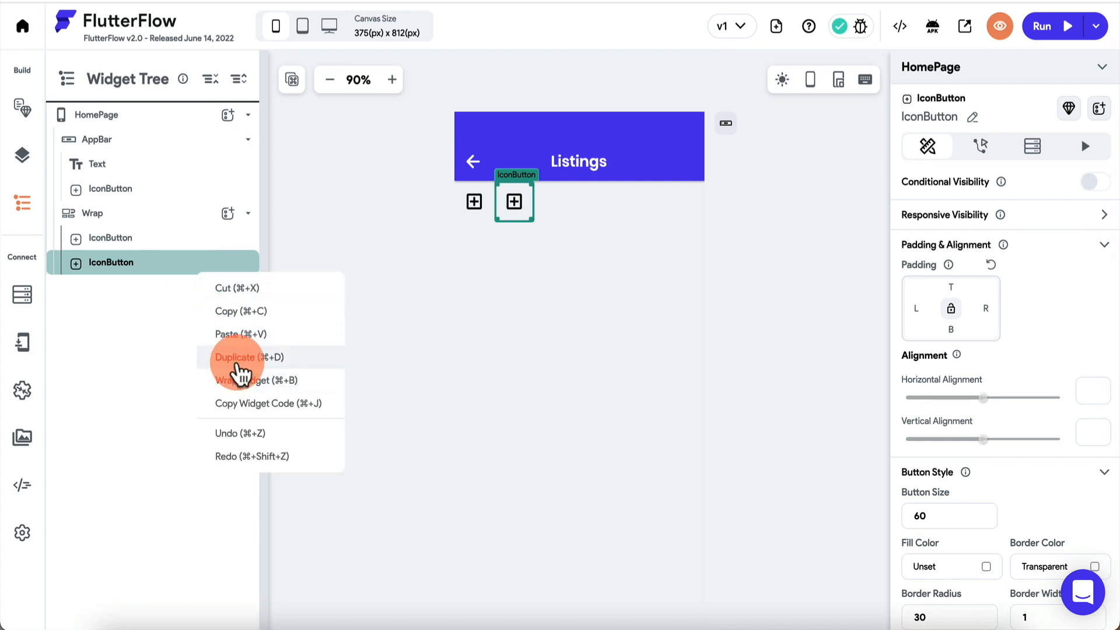
pyautogui.click(233, 355)
pyautogui.rightClick(186, 283)
pyautogui.click(232, 374)
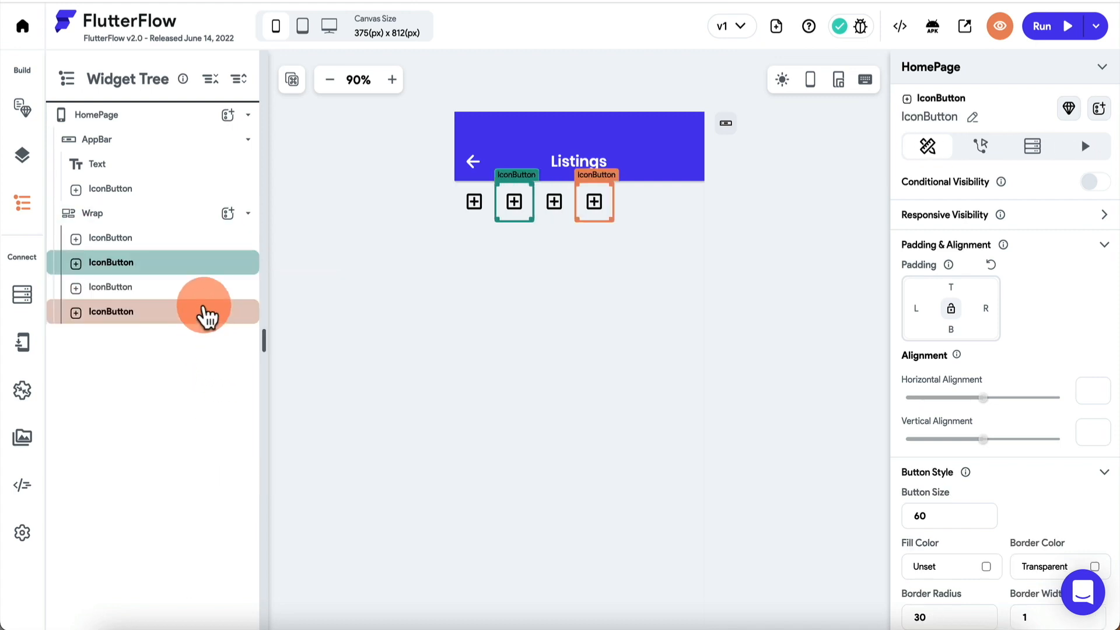
pyautogui.rightClick(206, 315)
pyautogui.click(238, 399)
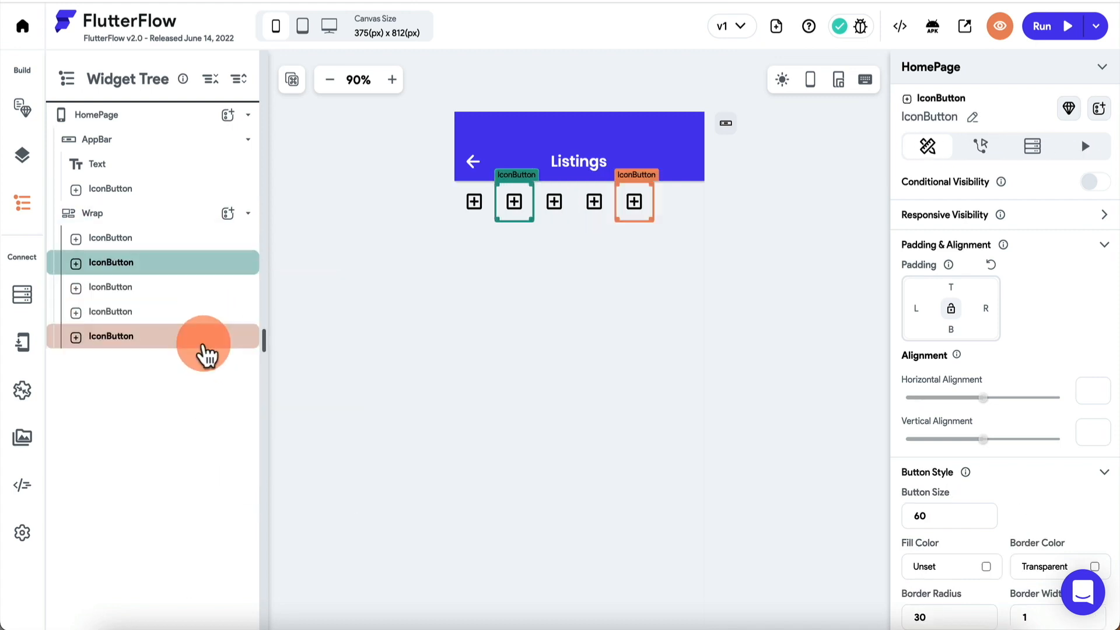
pyautogui.rightClick(202, 346)
pyautogui.click(236, 433)
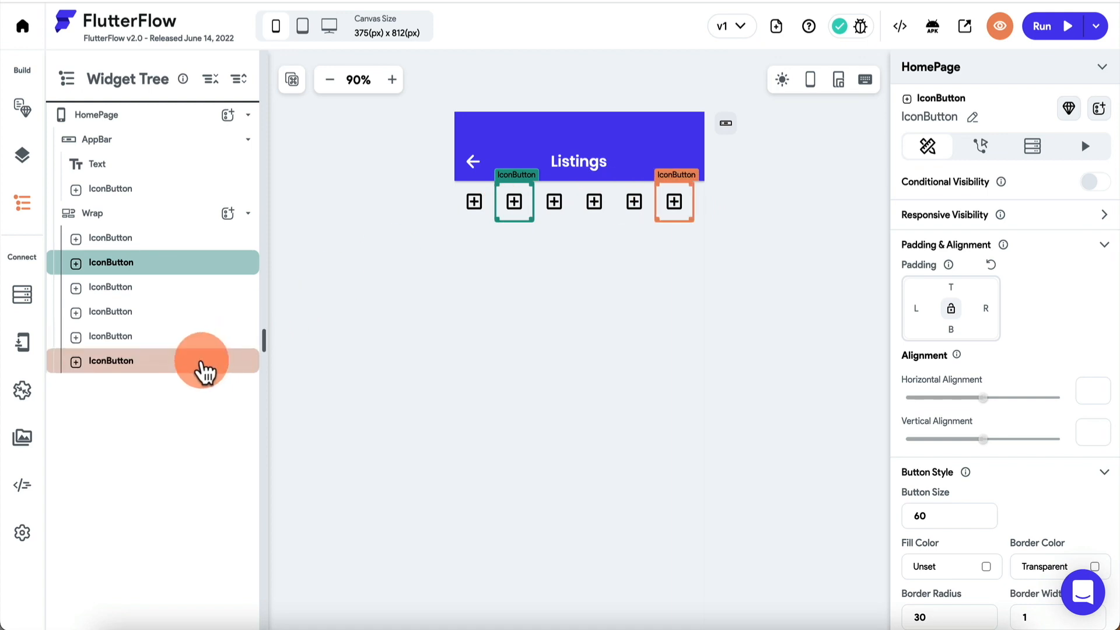
pyautogui.rightClick(202, 369)
pyautogui.click(236, 440)
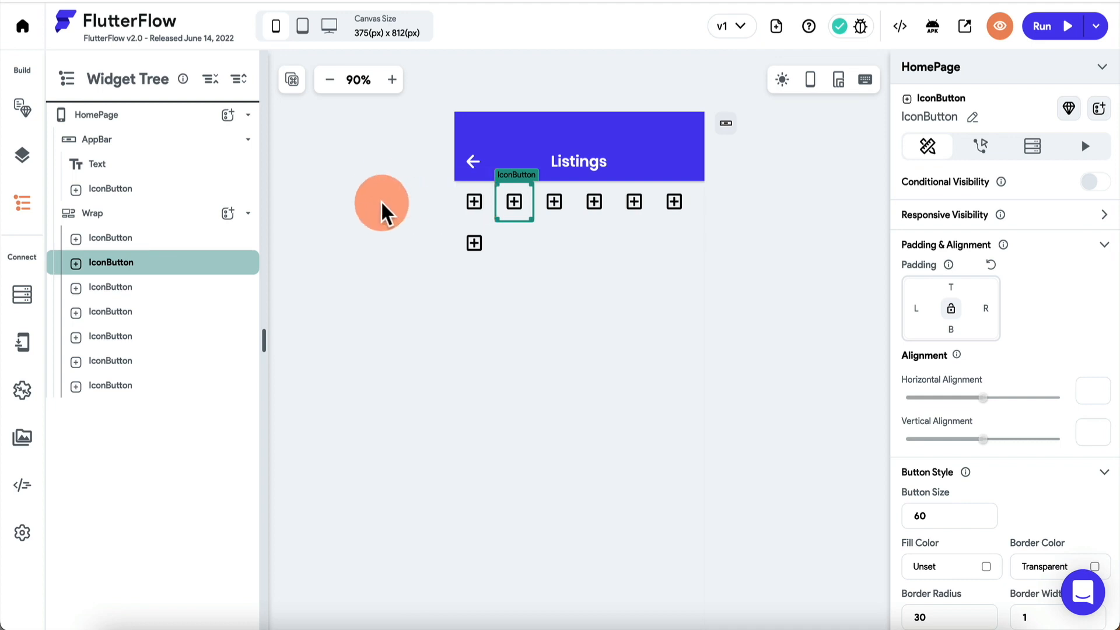
# Delete the Wrap together with all its IconButtons from the page
pyautogui.click(380, 207)
pyautogui.click(156, 239)
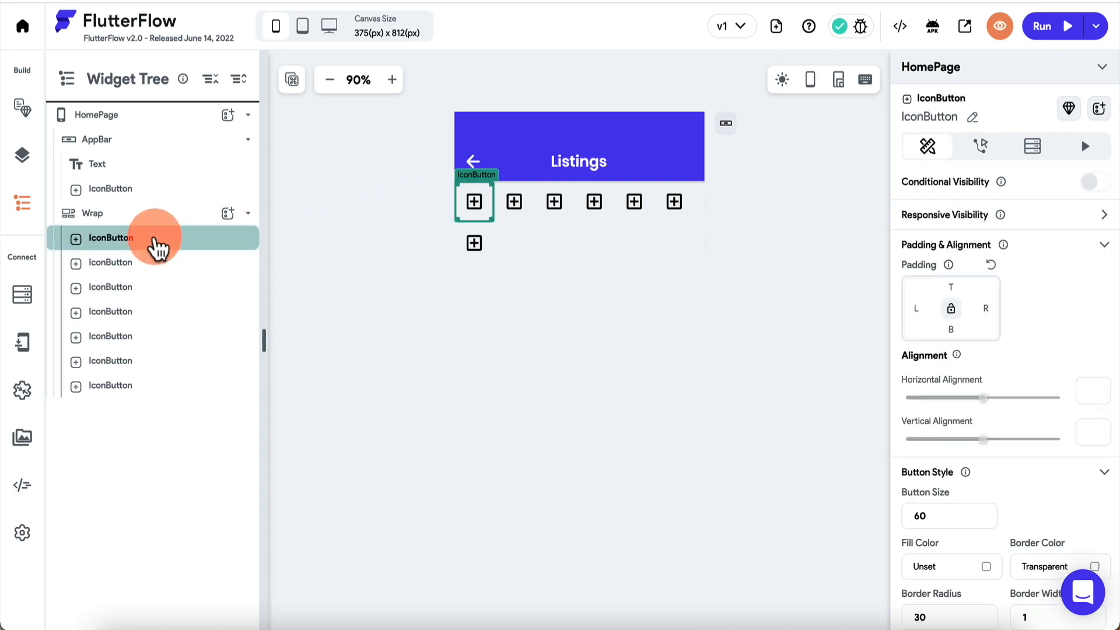
pyautogui.click(155, 383)
pyautogui.click(193, 214)
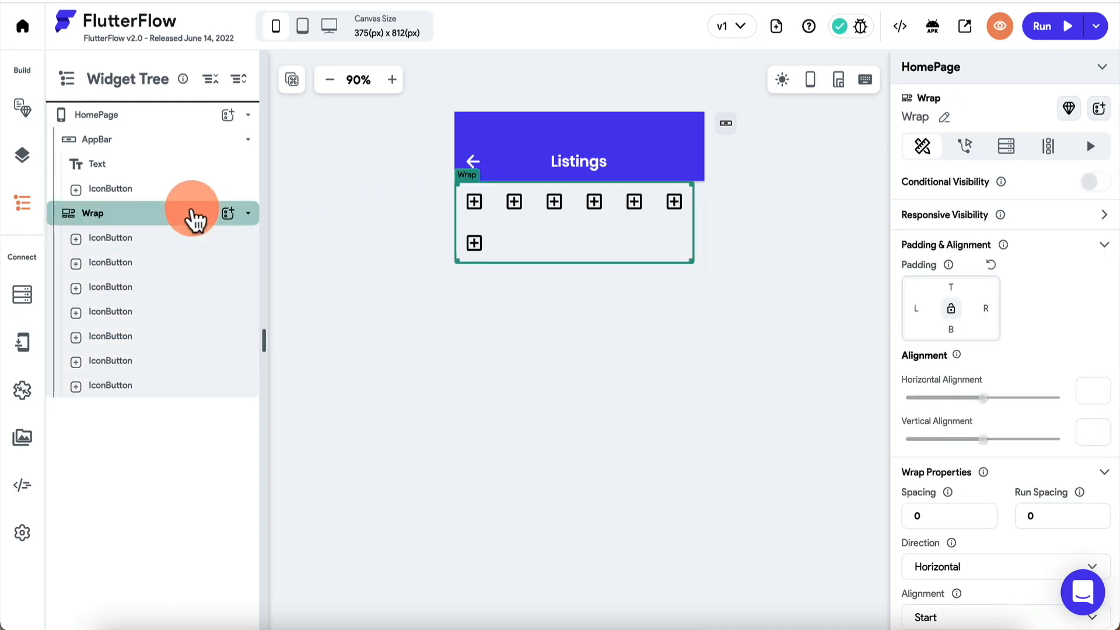
pyautogui.press('Delete')
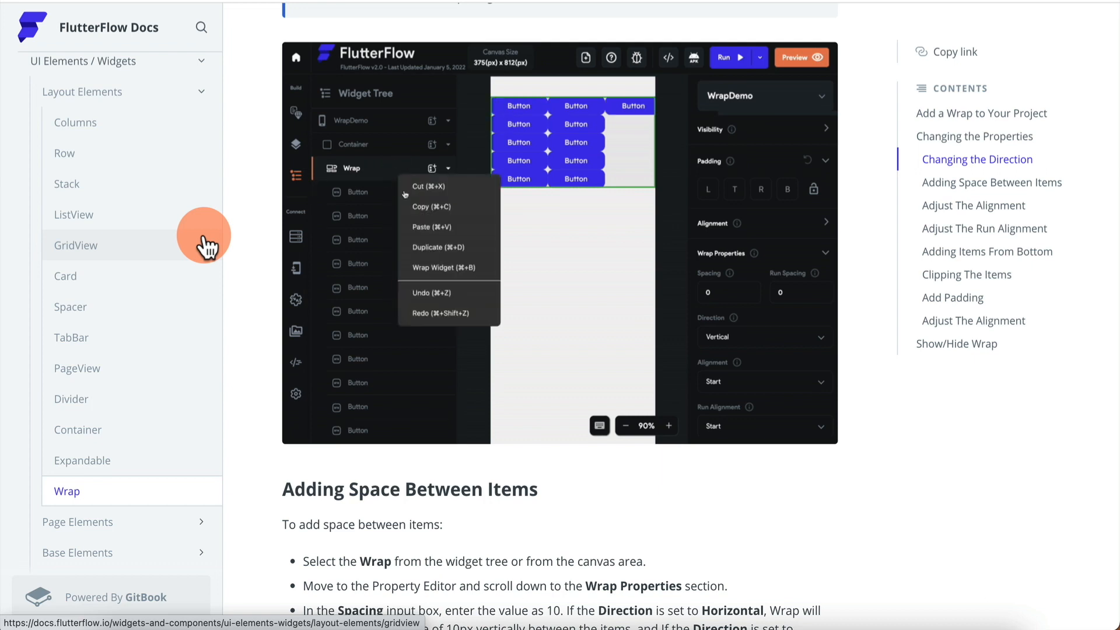
# Read the GridView and Card pages in the layout elements section of FlutterFlow Docs
pyautogui.click(146, 218)
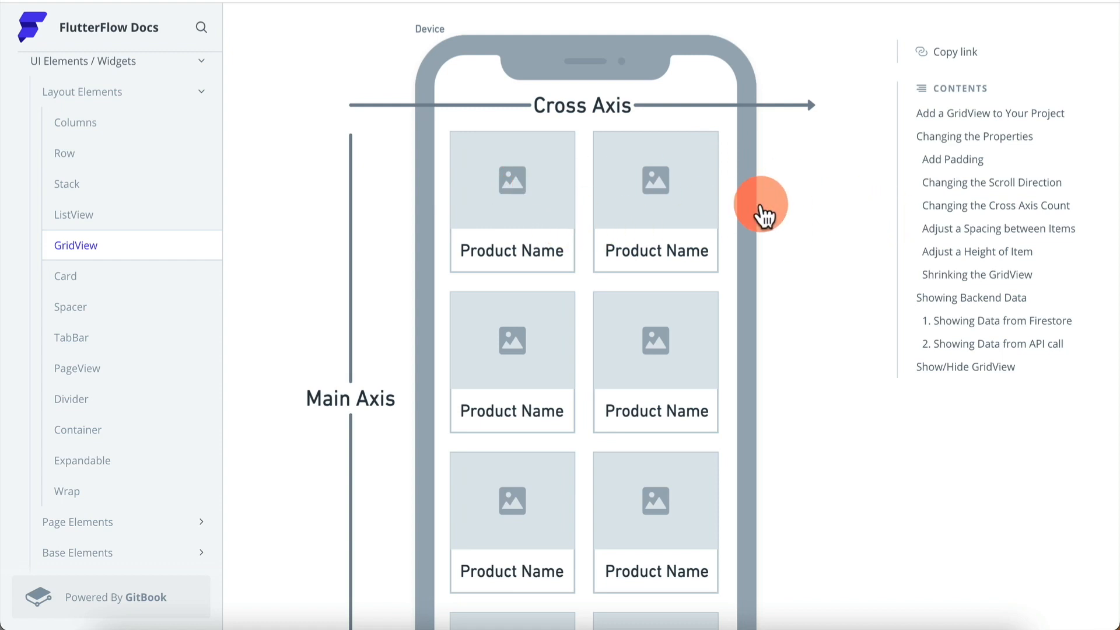
pyautogui.scroll(-1, 531, 552)
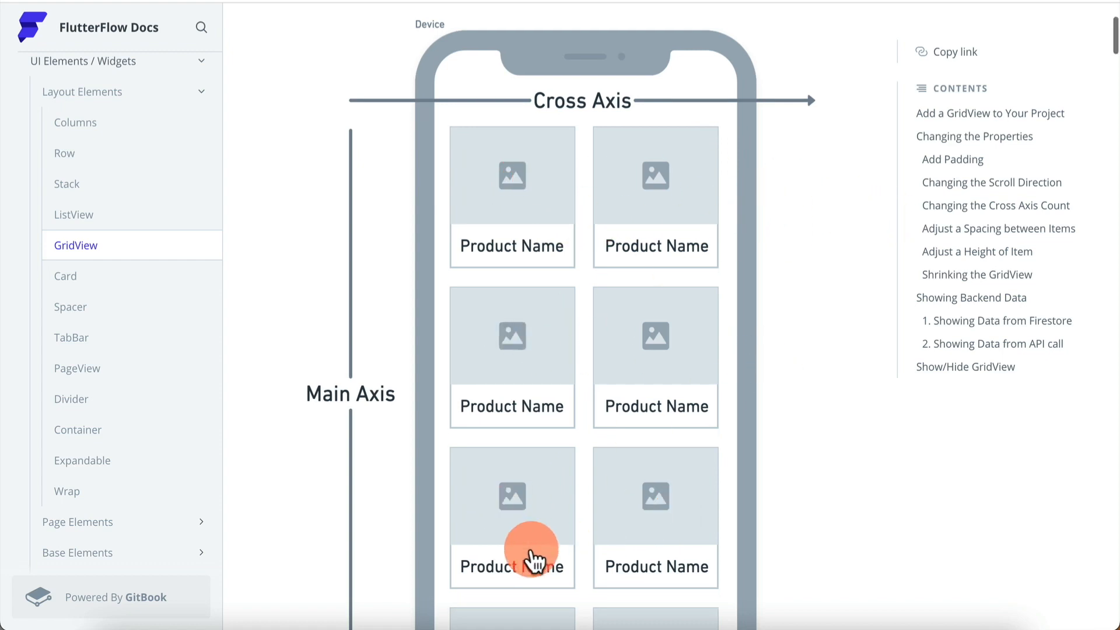
pyautogui.scroll(3, 720, 475)
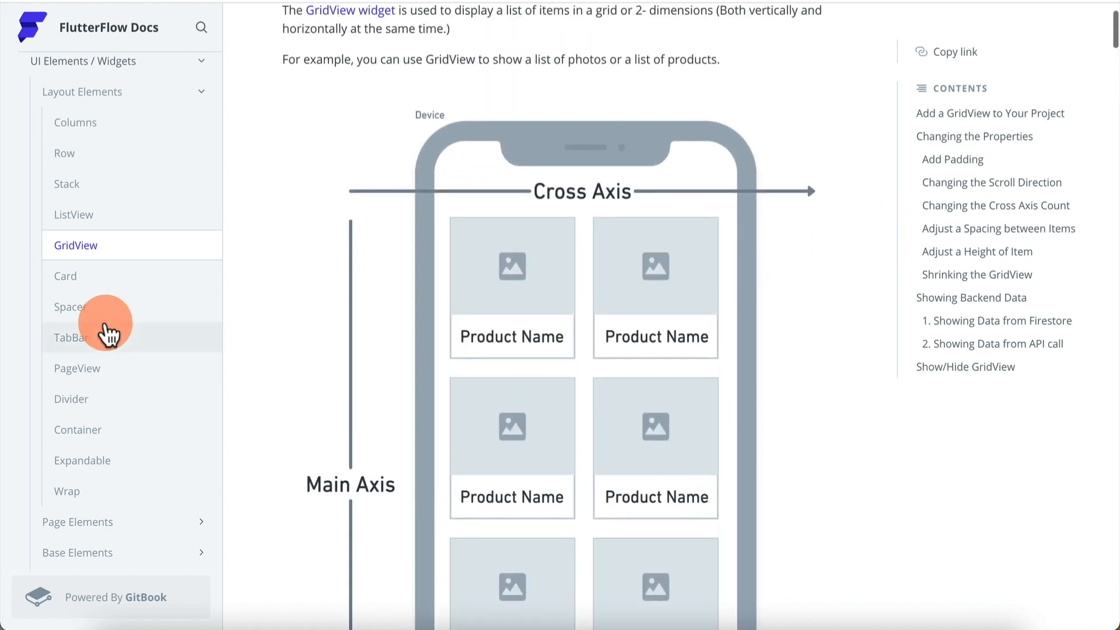
pyautogui.click(109, 287)
pyautogui.scroll(-5, 520, 358)
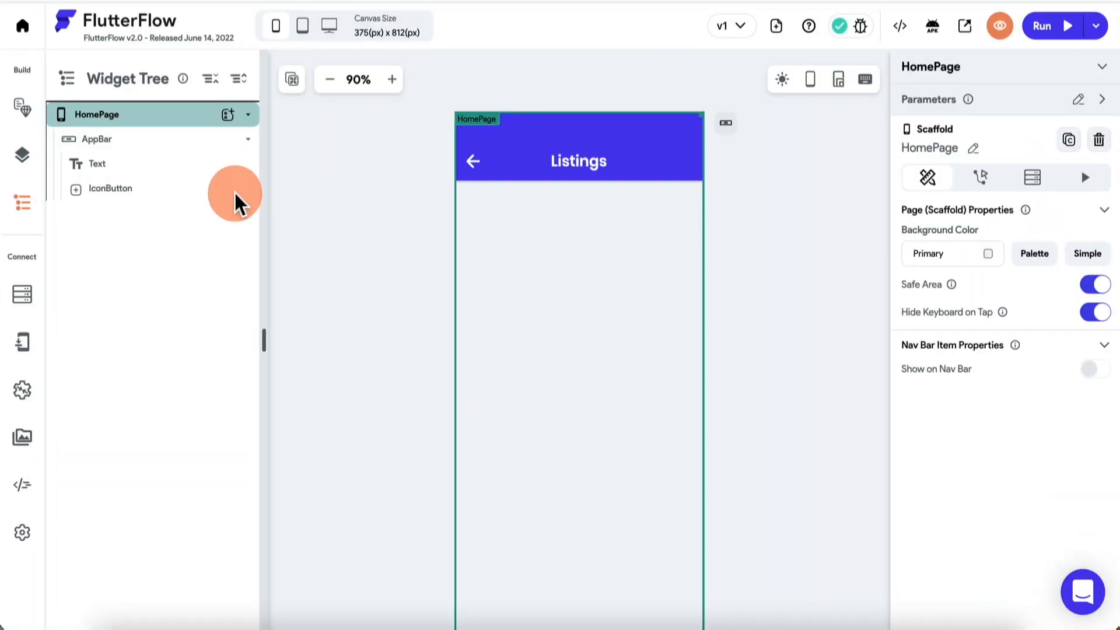
# Add a Card widget to HomePage and place a Column inside it
pyautogui.click(229, 115)
pyautogui.write('ca')
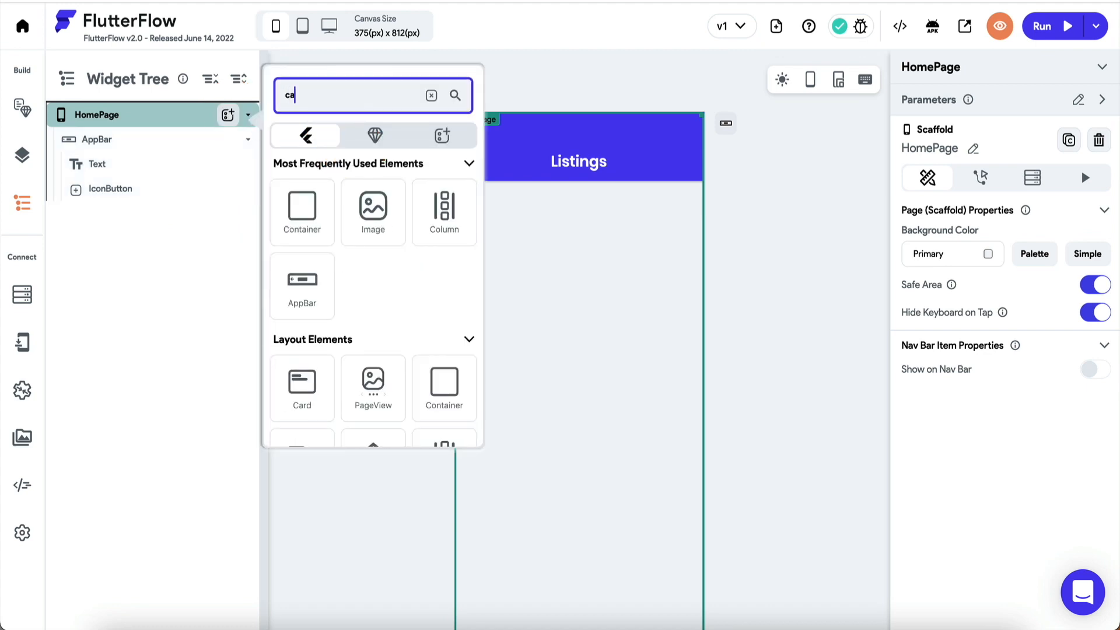
pyautogui.write('rd')
pyautogui.click(306, 224)
pyautogui.click(421, 226)
pyautogui.click(228, 214)
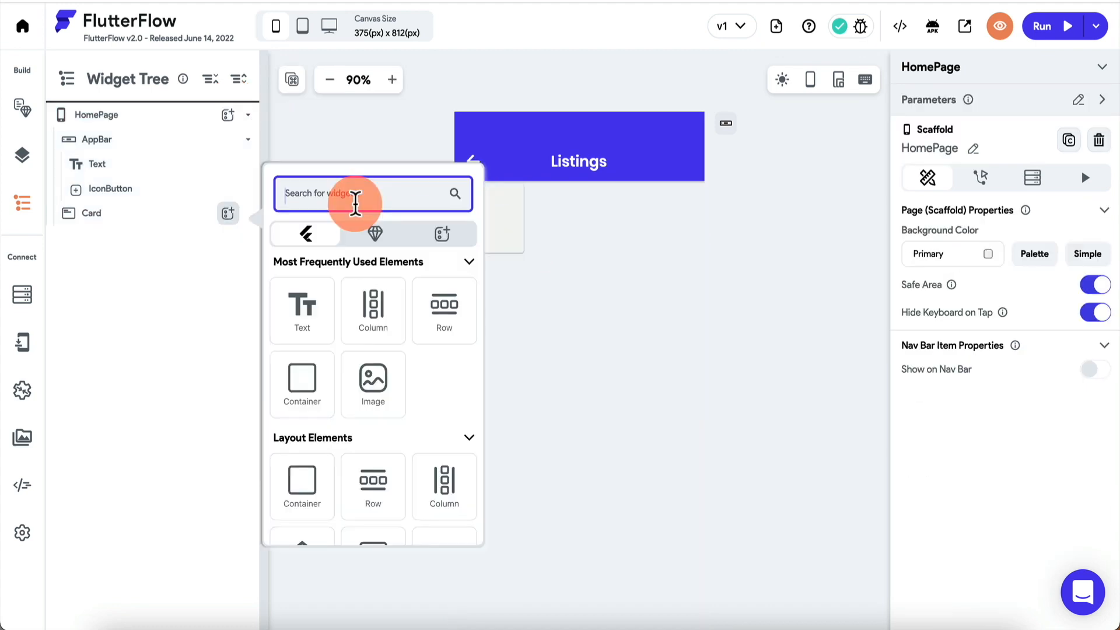
pyautogui.write('col')
pyautogui.click(321, 319)
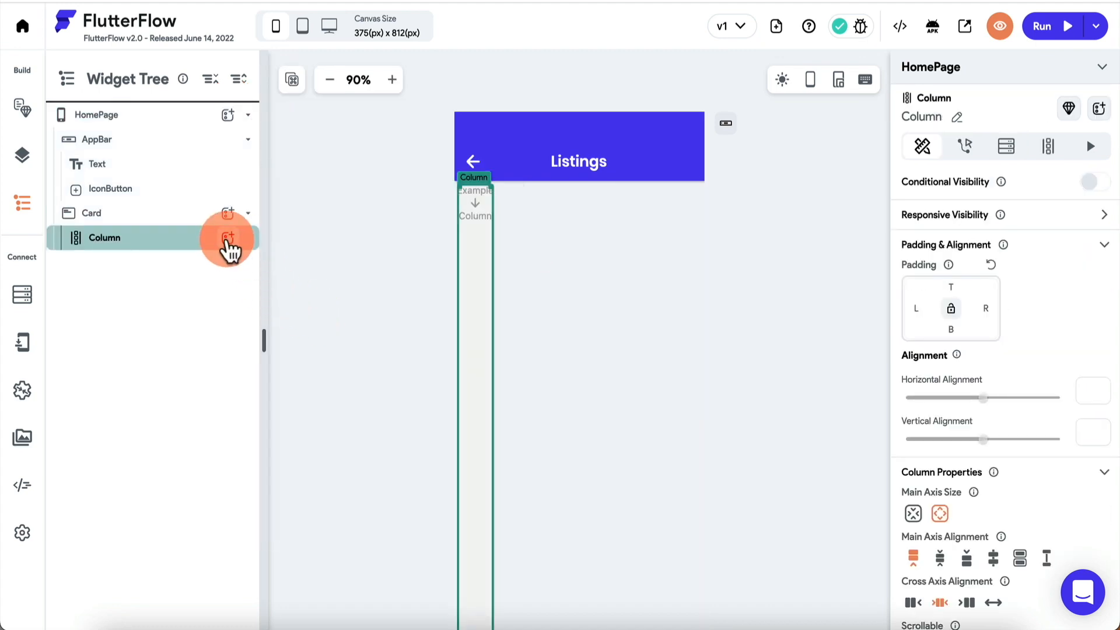
# Add an Image widget and a Text widget to the Column inside the Card
pyautogui.click(228, 237)
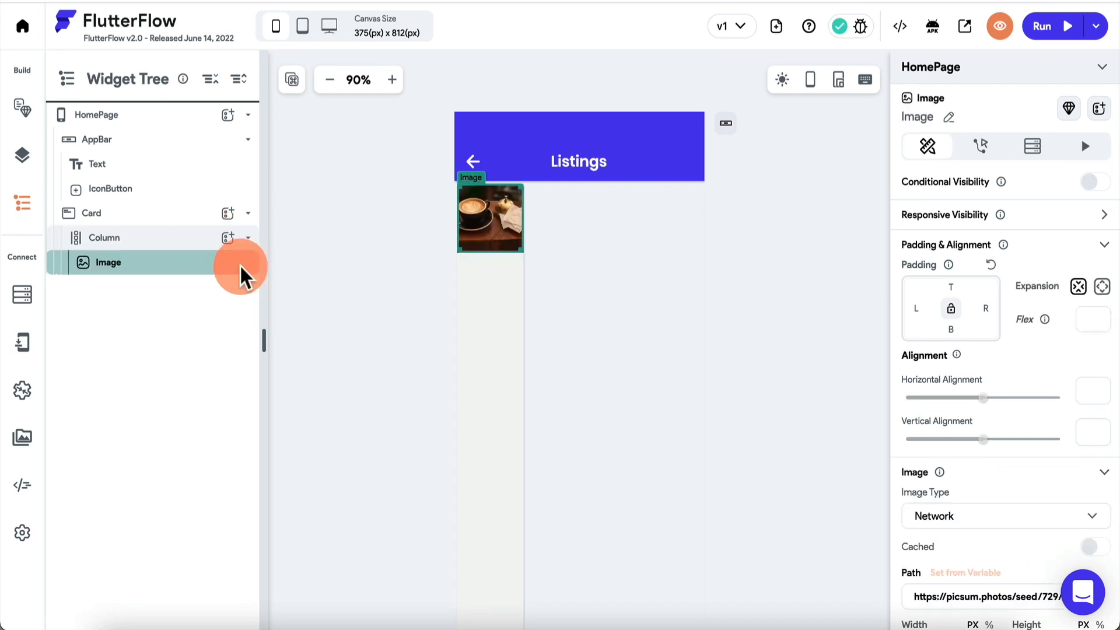
pyautogui.click(228, 238)
pyautogui.write('te')
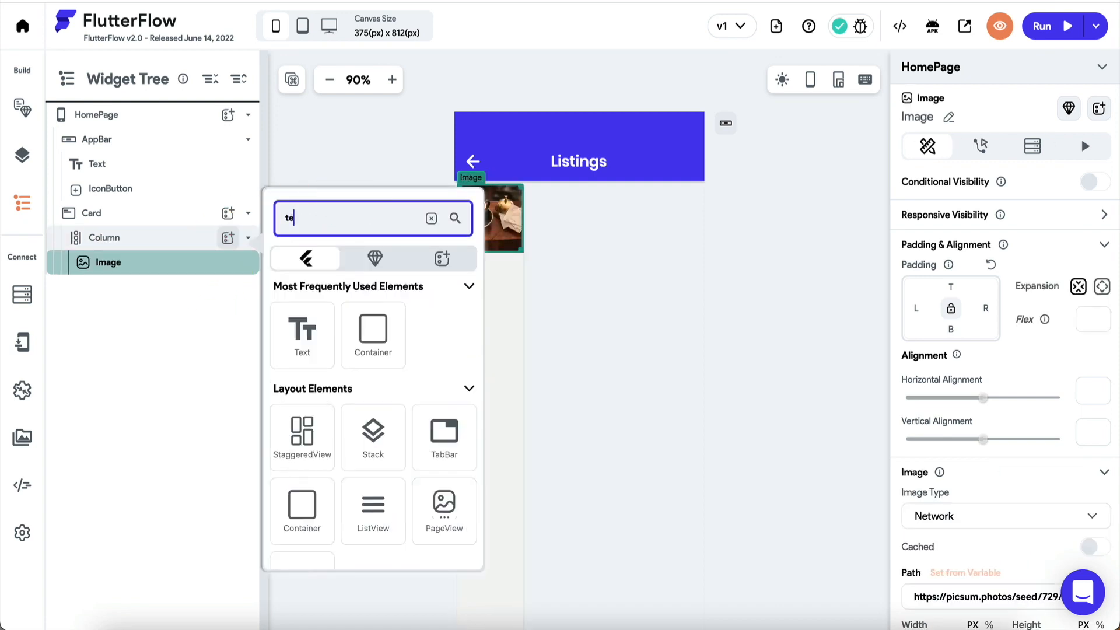
pyautogui.write('xt')
pyautogui.click(319, 344)
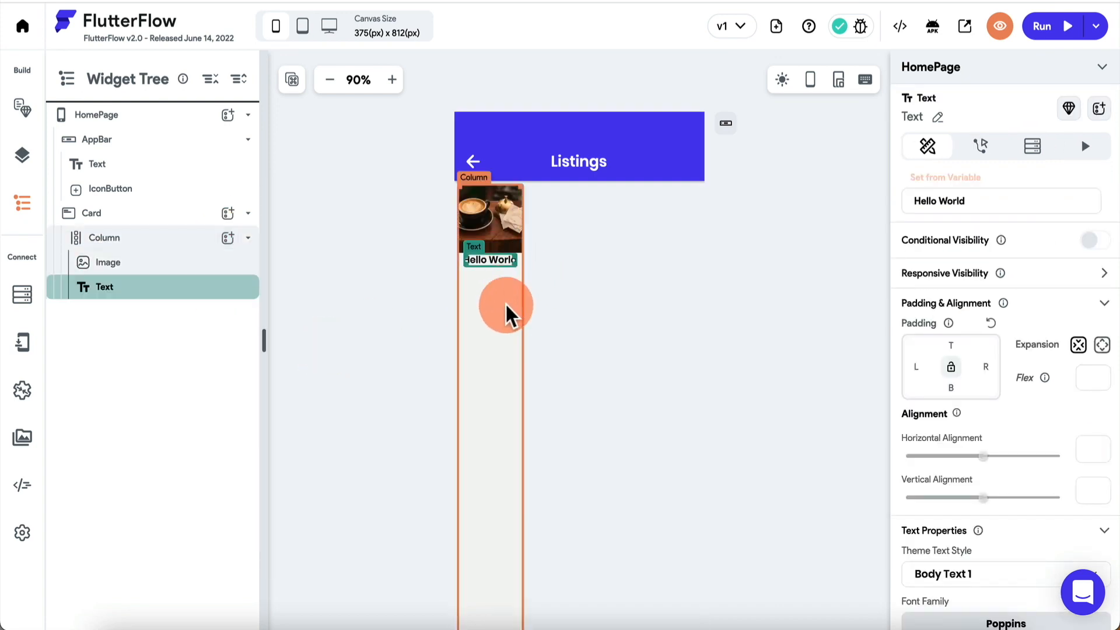
# Set the cross axis alignment of the Column inside the Card to stretch
pyautogui.click(506, 309)
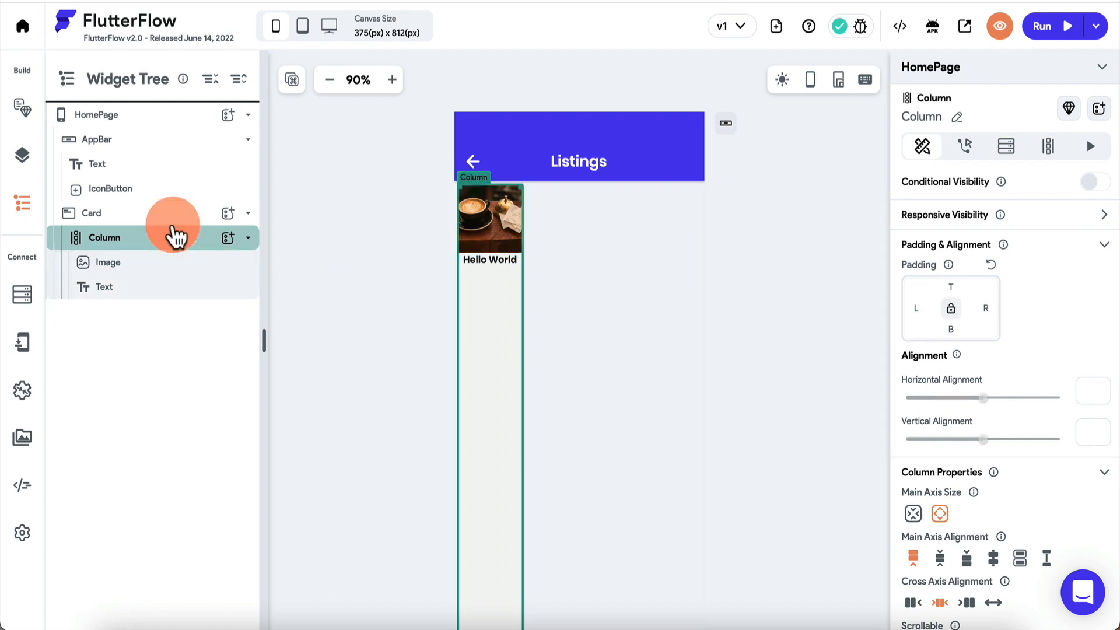
pyautogui.click(172, 217)
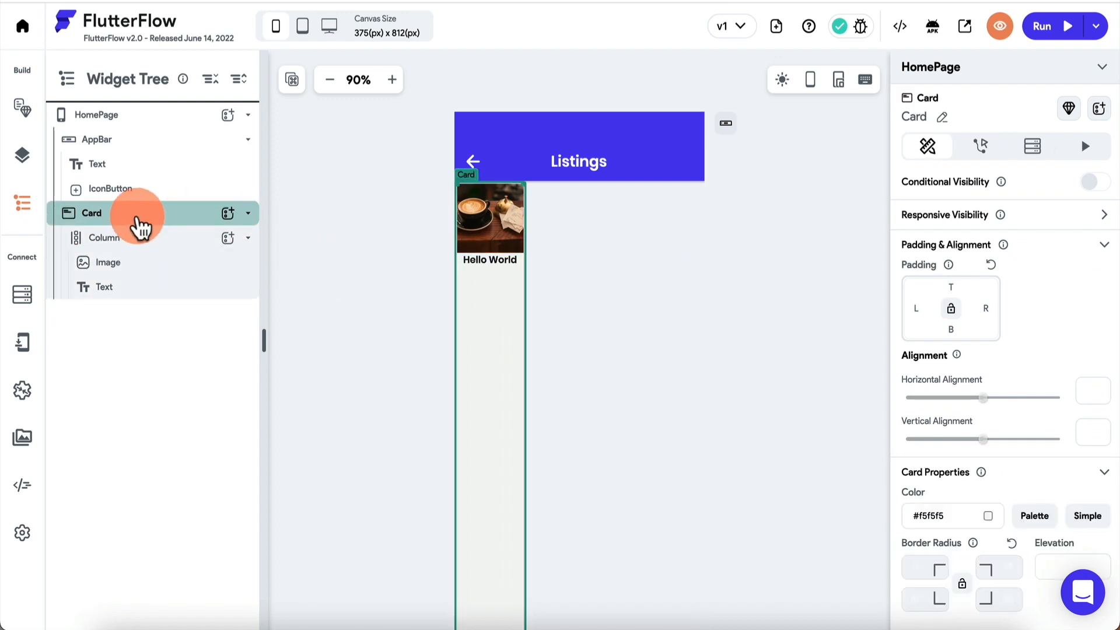
pyautogui.scroll(-2, 999, 432)
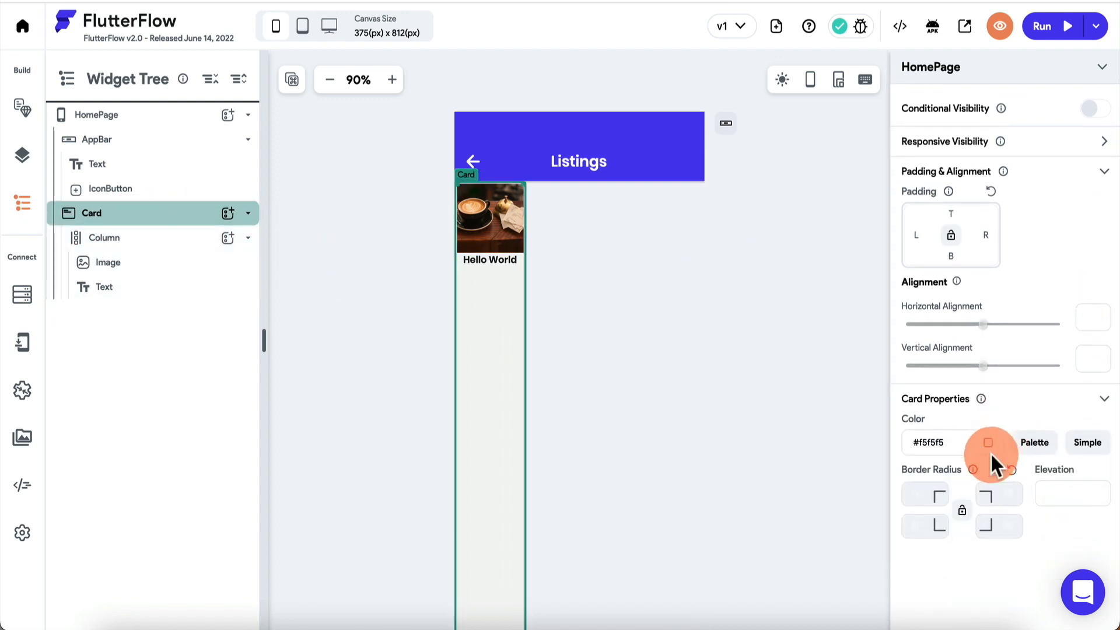
pyautogui.scroll(2, 1016, 315)
pyautogui.click(142, 245)
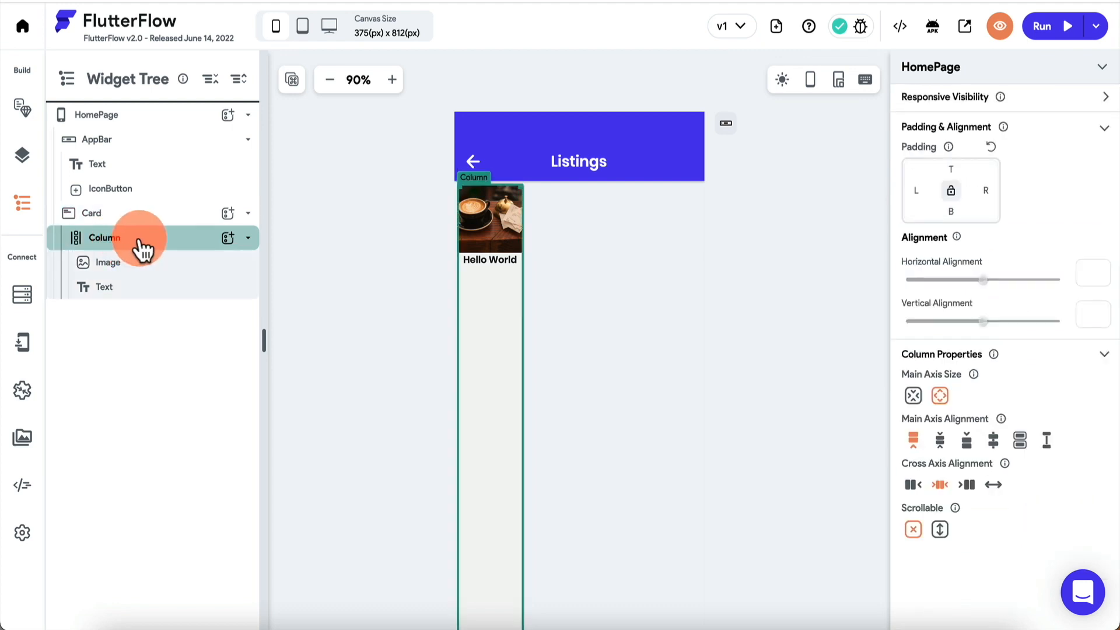
pyautogui.click(993, 486)
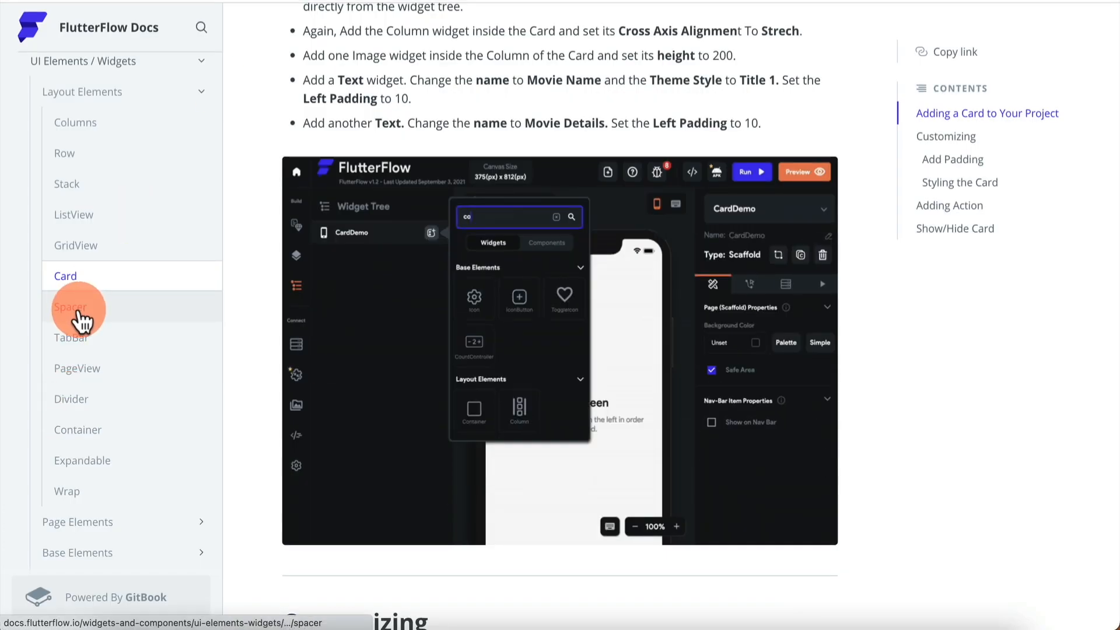
# Switch to FlutterFlow Docs and read the TabBar, PageView, Divider, Container and Expandable pages in the layout elements section
pyautogui.click(83, 343)
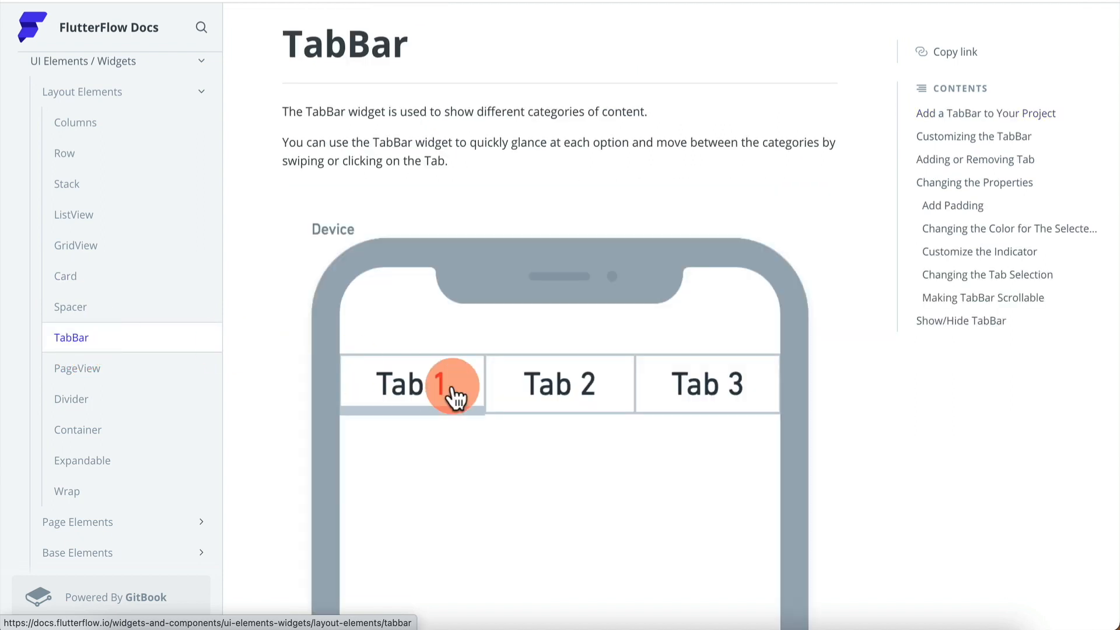
pyautogui.scroll(-4, 434, 414)
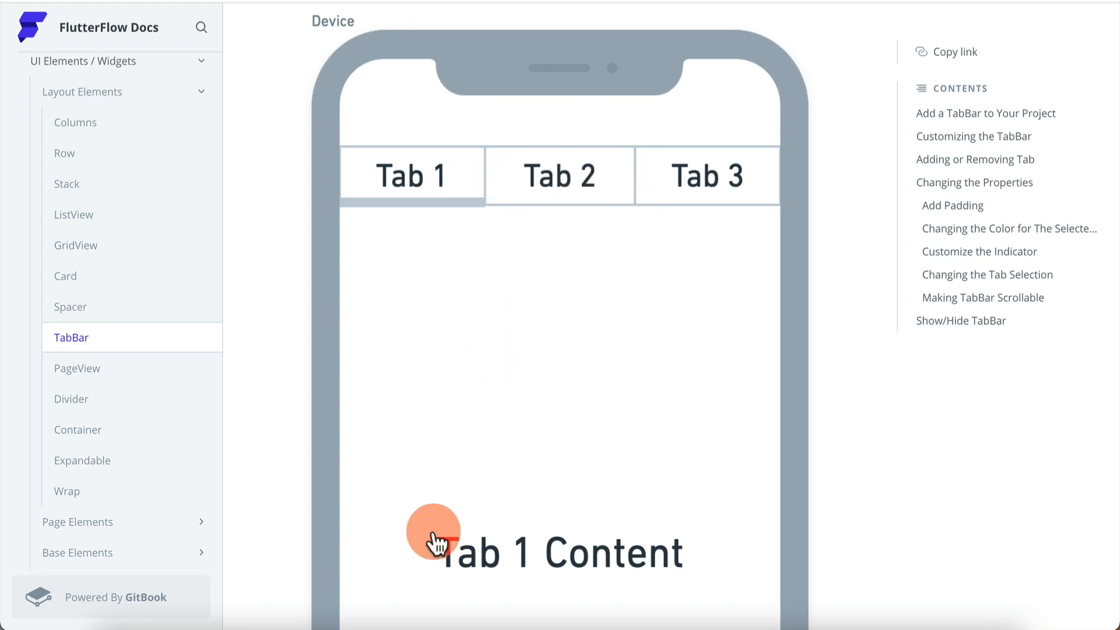
pyautogui.click(150, 368)
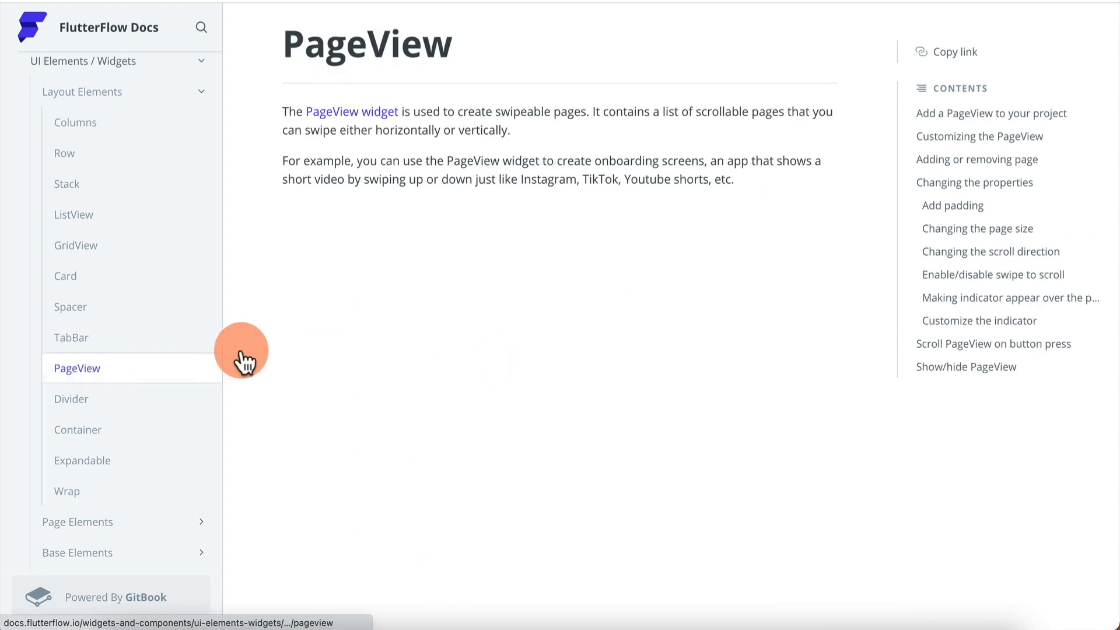
pyautogui.scroll(-4, 463, 332)
pyautogui.scroll(2, 465, 332)
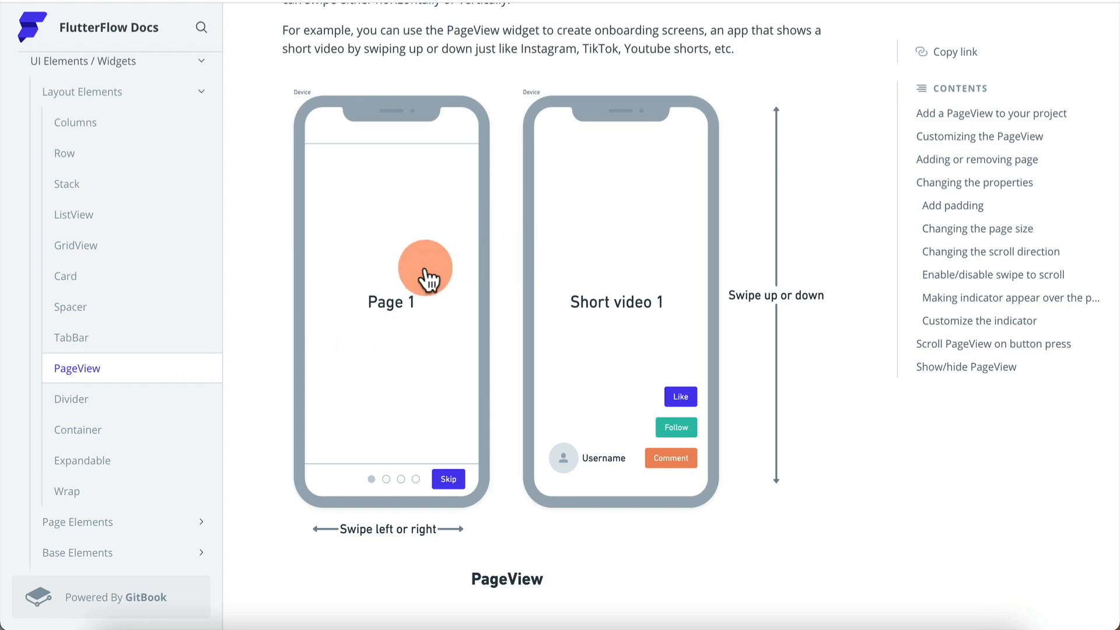
pyautogui.click(172, 407)
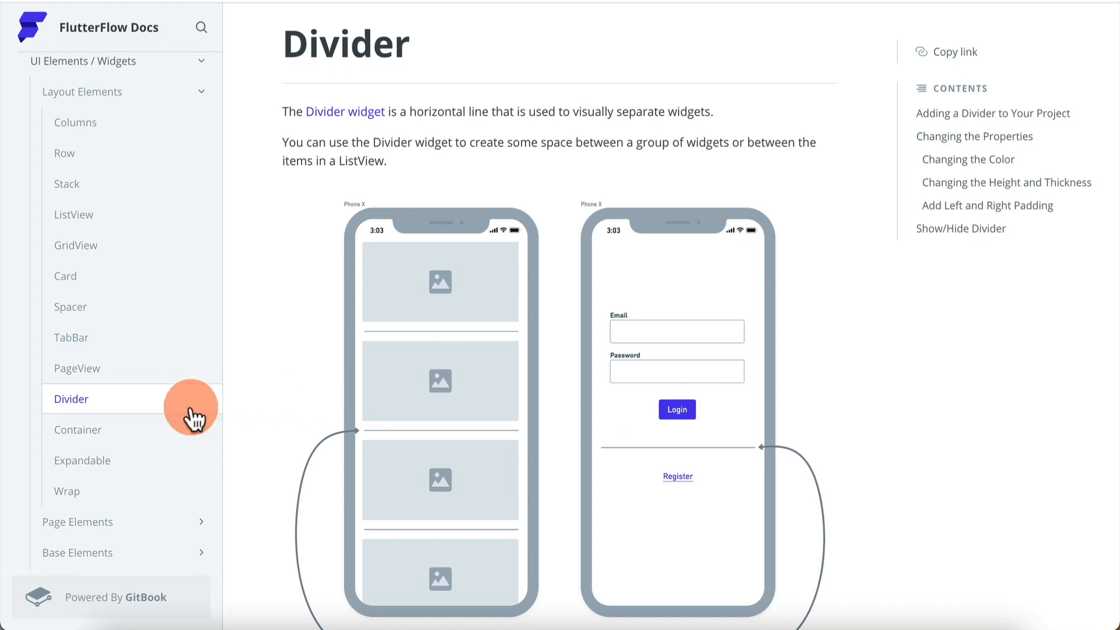
pyautogui.click(158, 431)
pyautogui.click(142, 466)
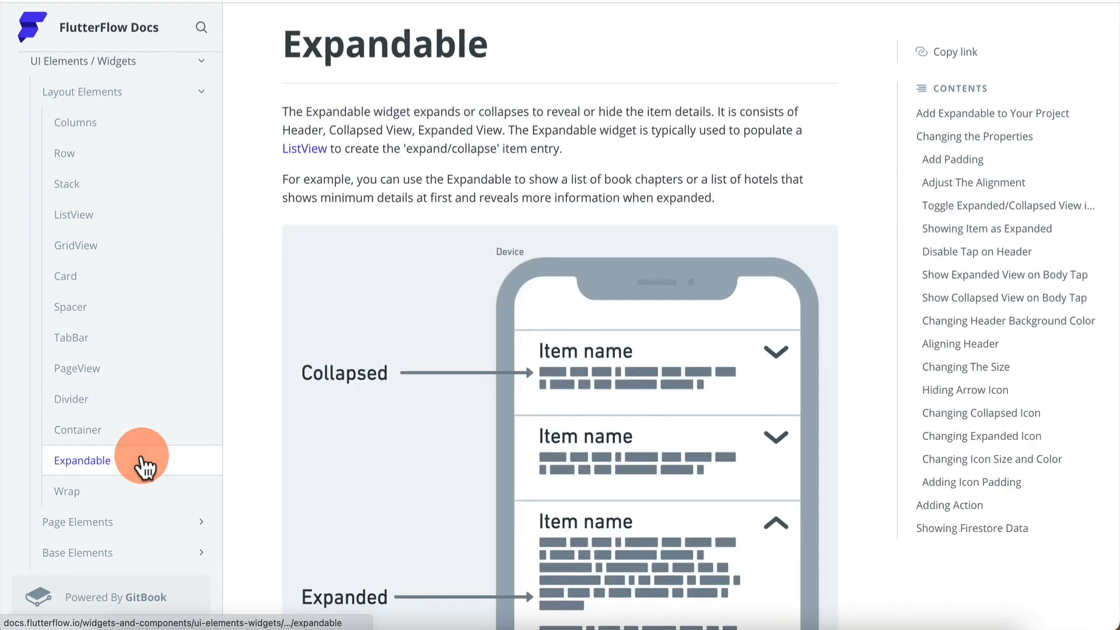
pyautogui.scroll(-2, 457, 347)
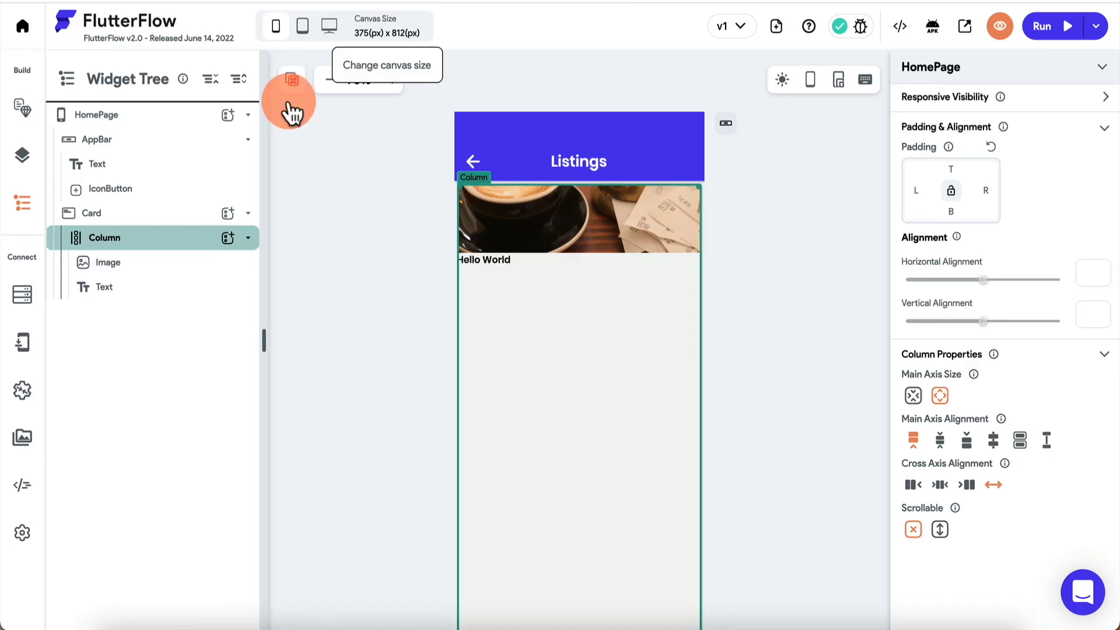
# Switch back to FlutterFlow and delete the Card with all its contents from HomePage
pyautogui.click(138, 168)
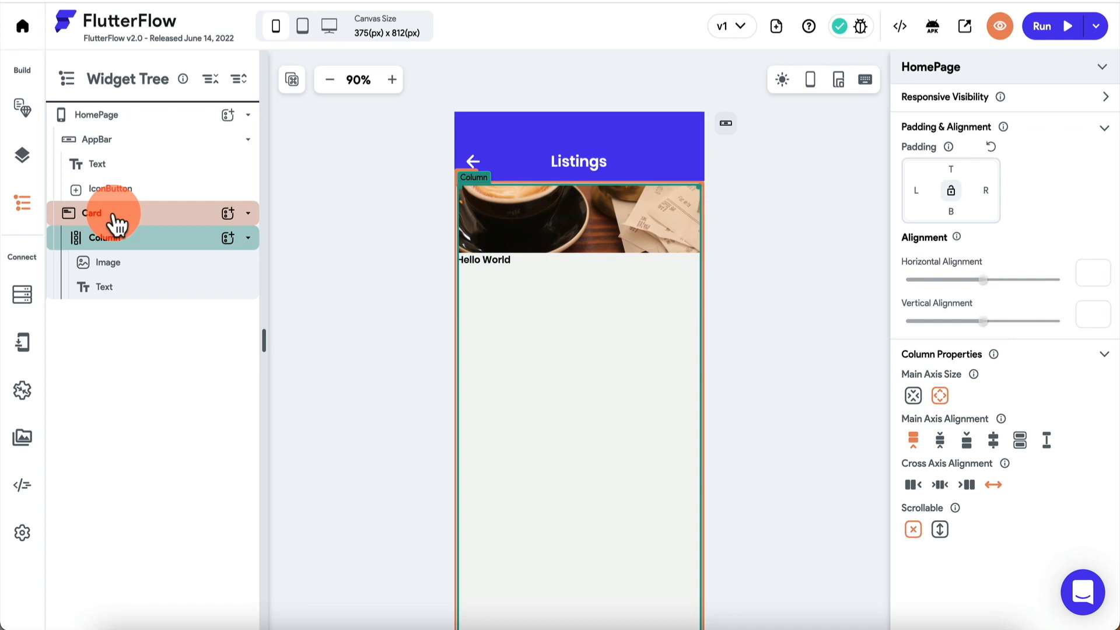
pyautogui.click(114, 217)
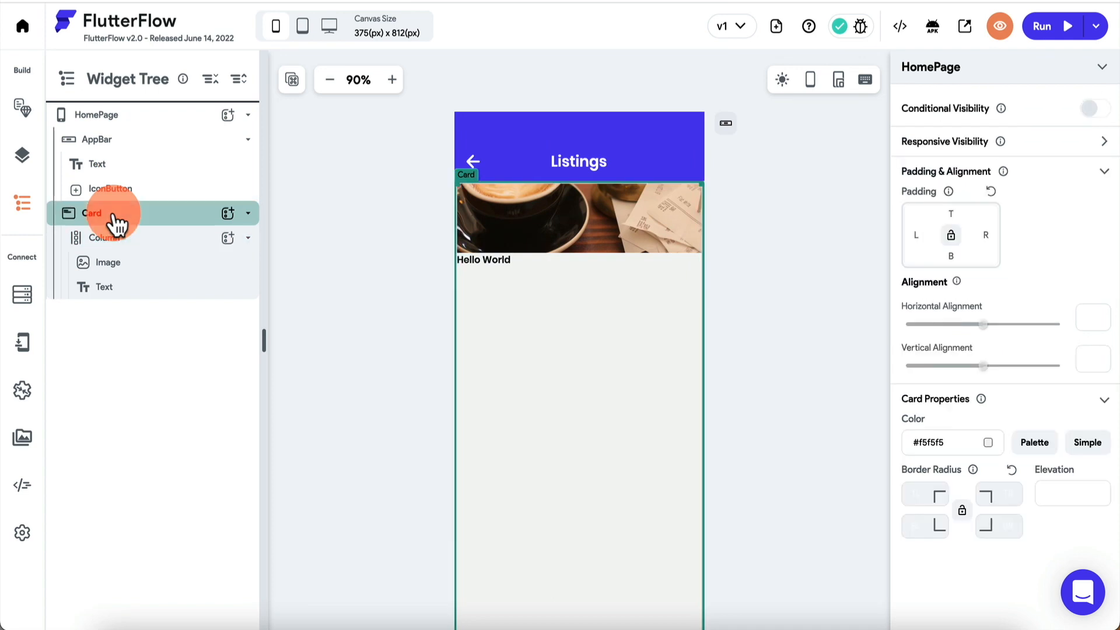
pyautogui.press('Delete')
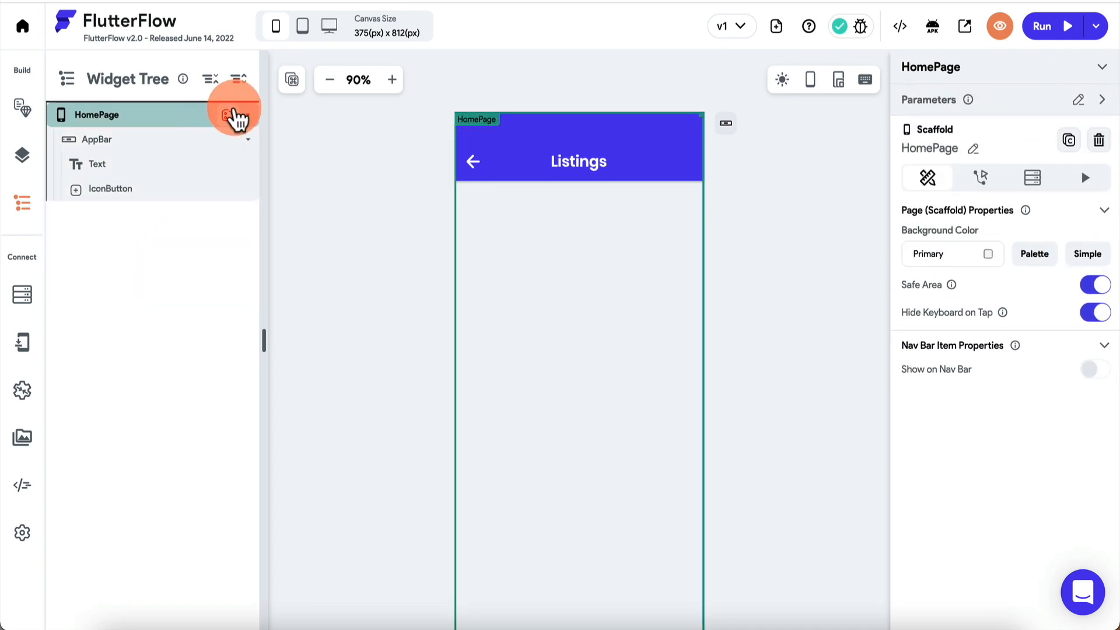
# Insert the prebuilt Car Details template from the Card Views collection into HomePage
pyautogui.click(237, 116)
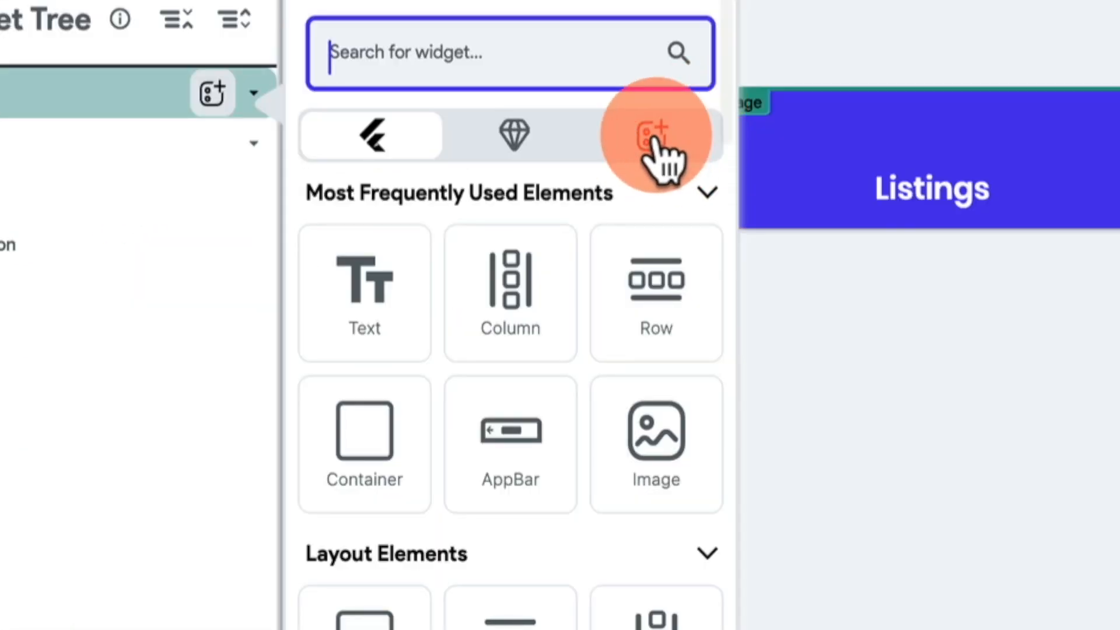
pyautogui.click(654, 163)
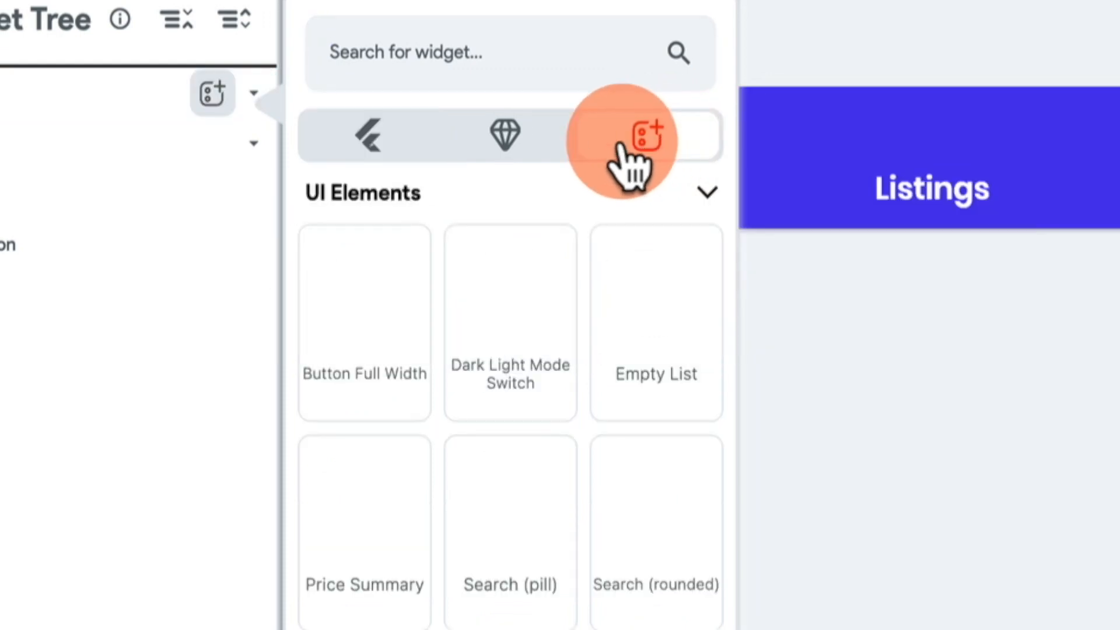
pyautogui.click(507, 523)
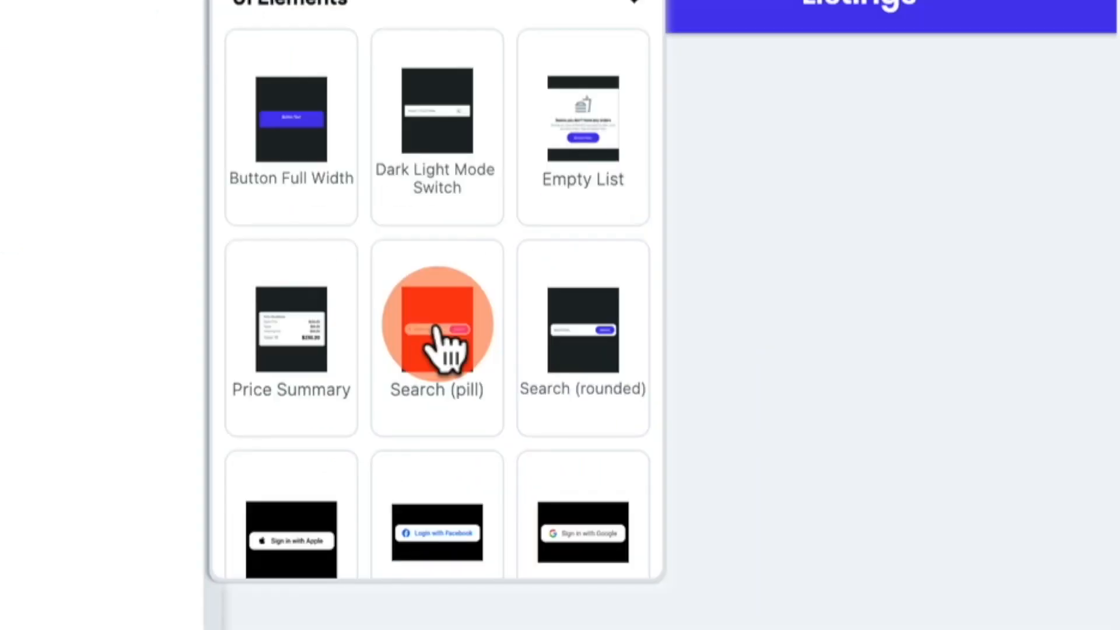
pyautogui.scroll(-5, 438, 344)
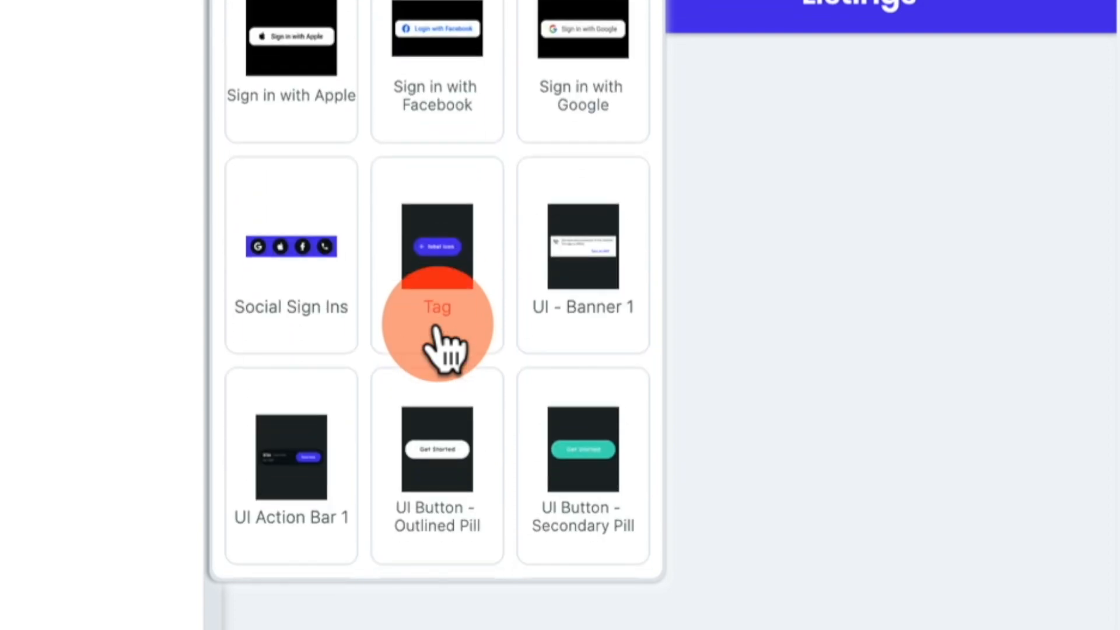
pyautogui.scroll(-15, 436, 330)
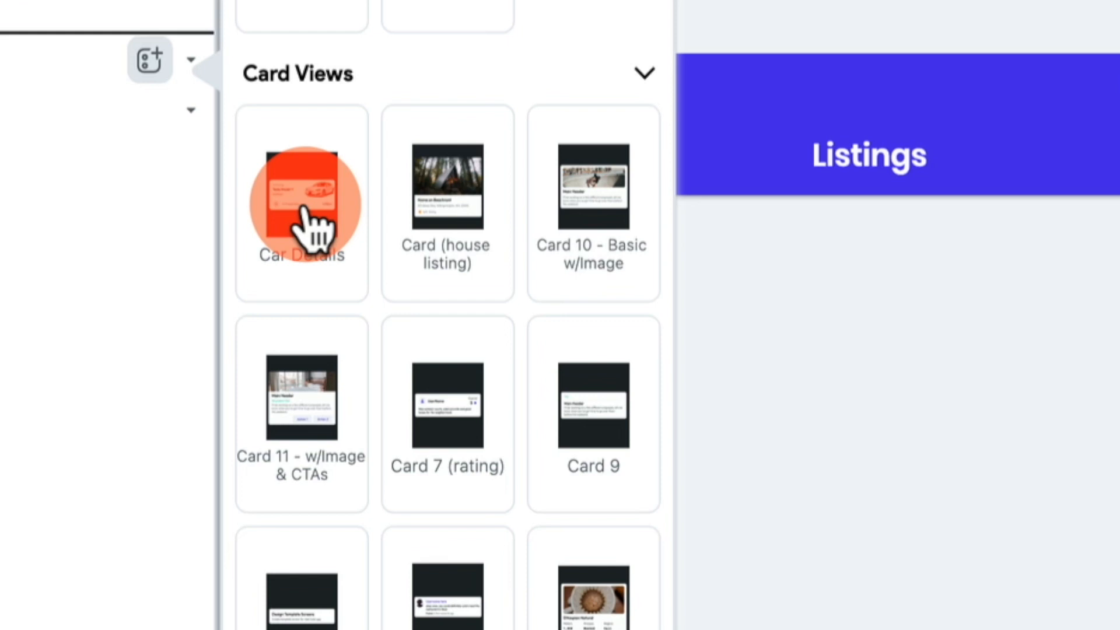
pyautogui.click(315, 216)
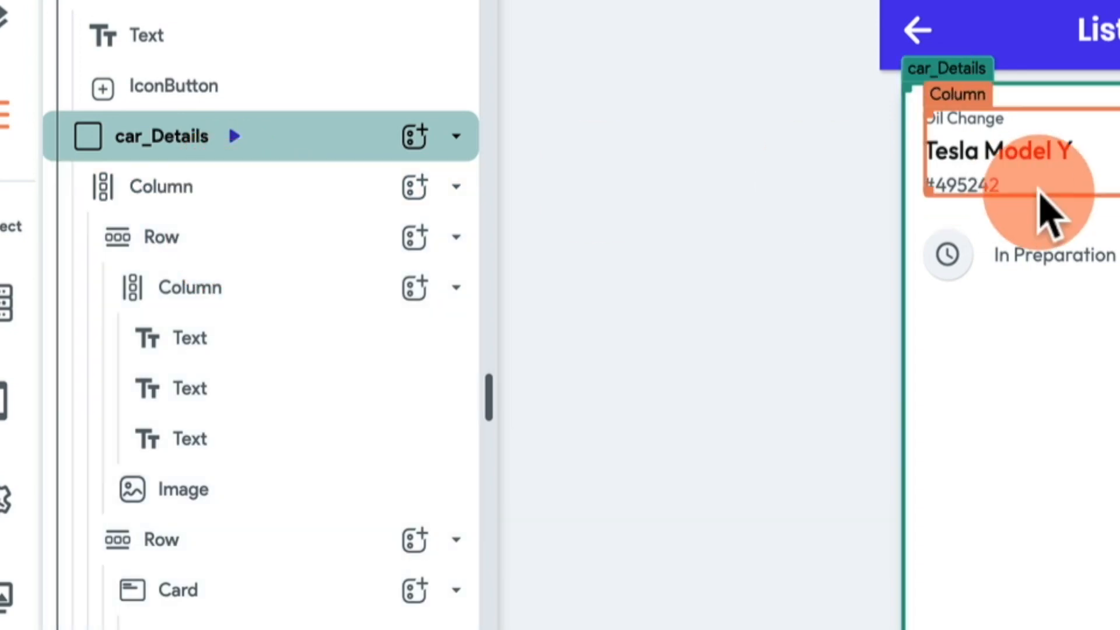
# Examine how the car_Details template nests its Columns, Rows, Texts, Image and Card, comparing the widget tree with the canvas
pyautogui.click(971, 123)
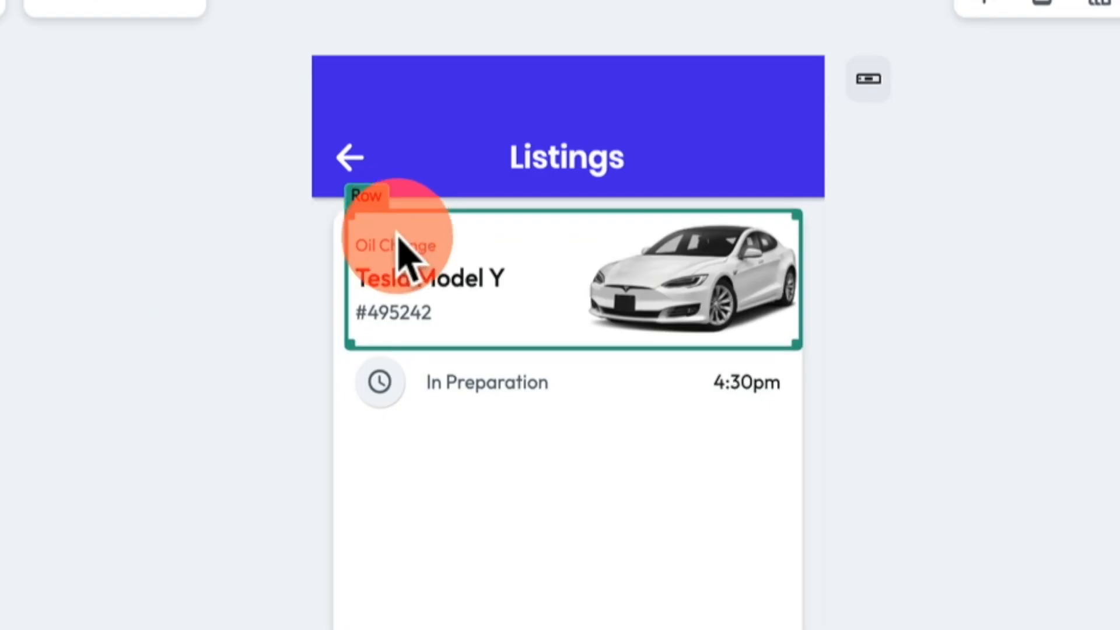
pyautogui.click(461, 365)
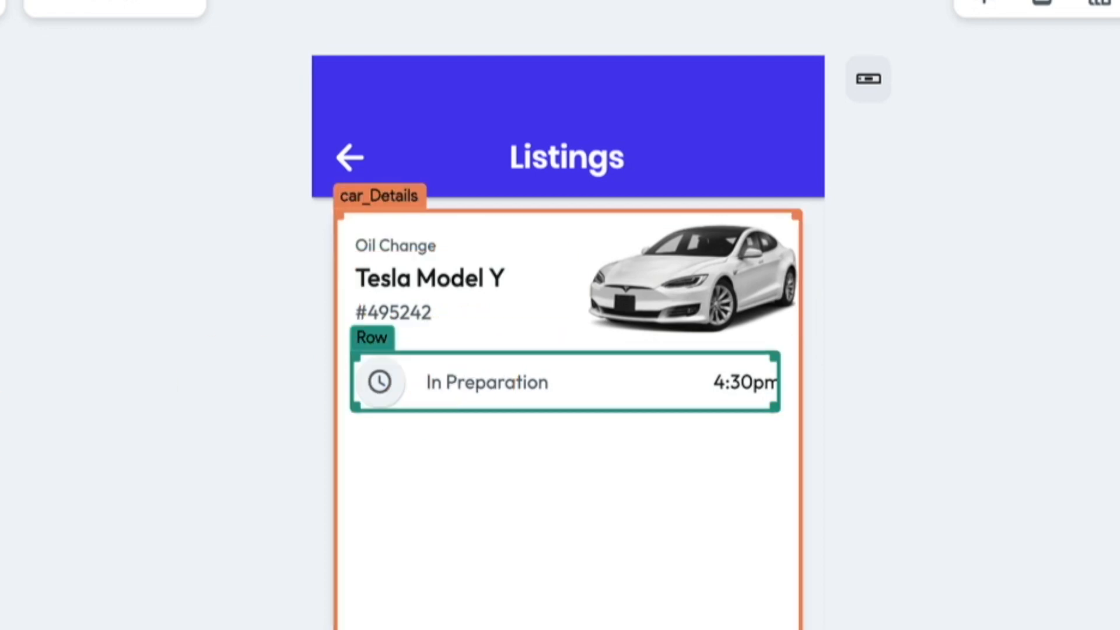
pyautogui.click(261, 189)
pyautogui.click(239, 244)
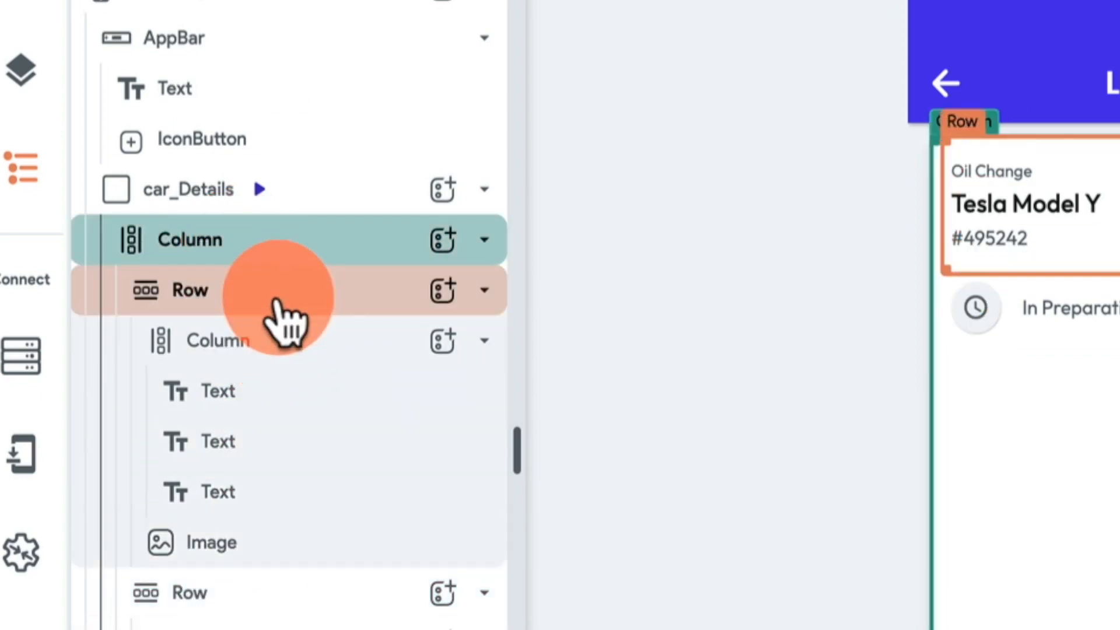
pyautogui.click(279, 309)
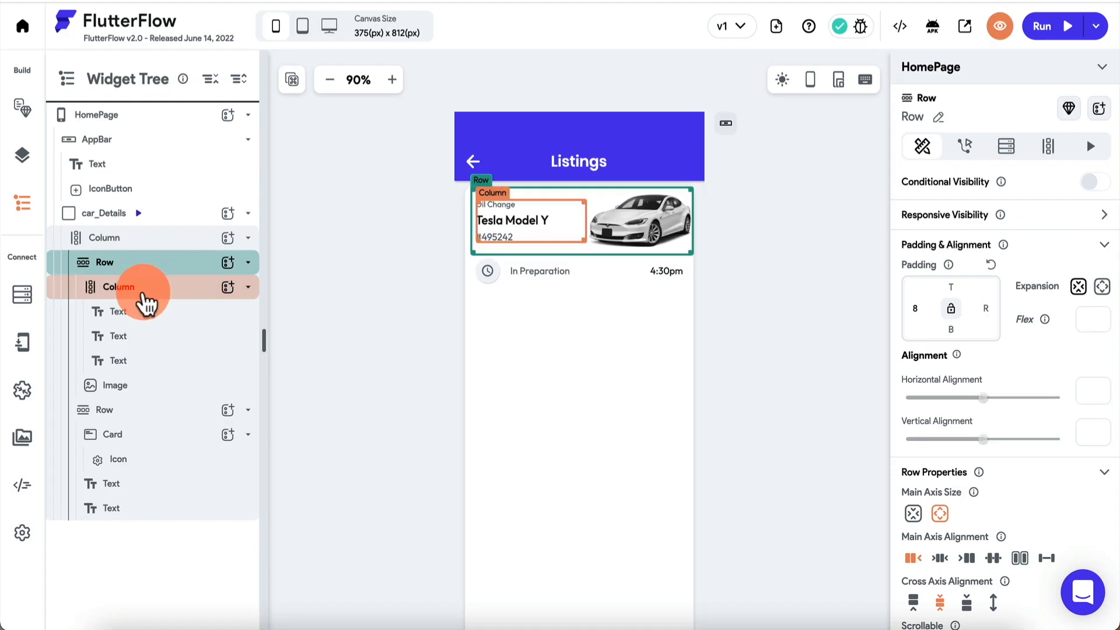
pyautogui.click(145, 302)
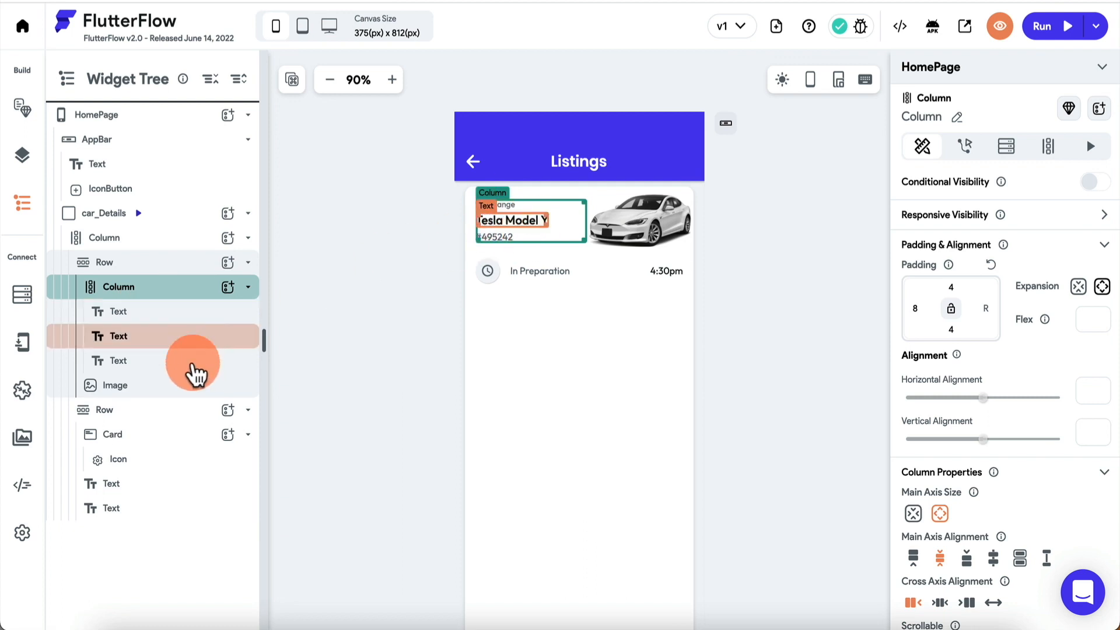
pyautogui.click(180, 388)
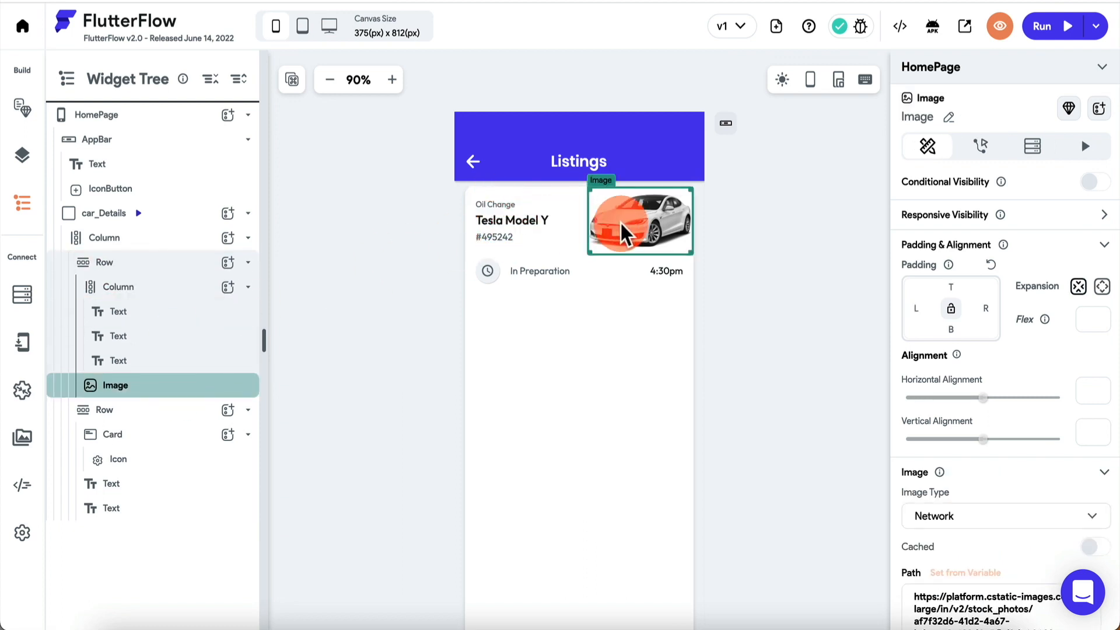
pyautogui.click(122, 271)
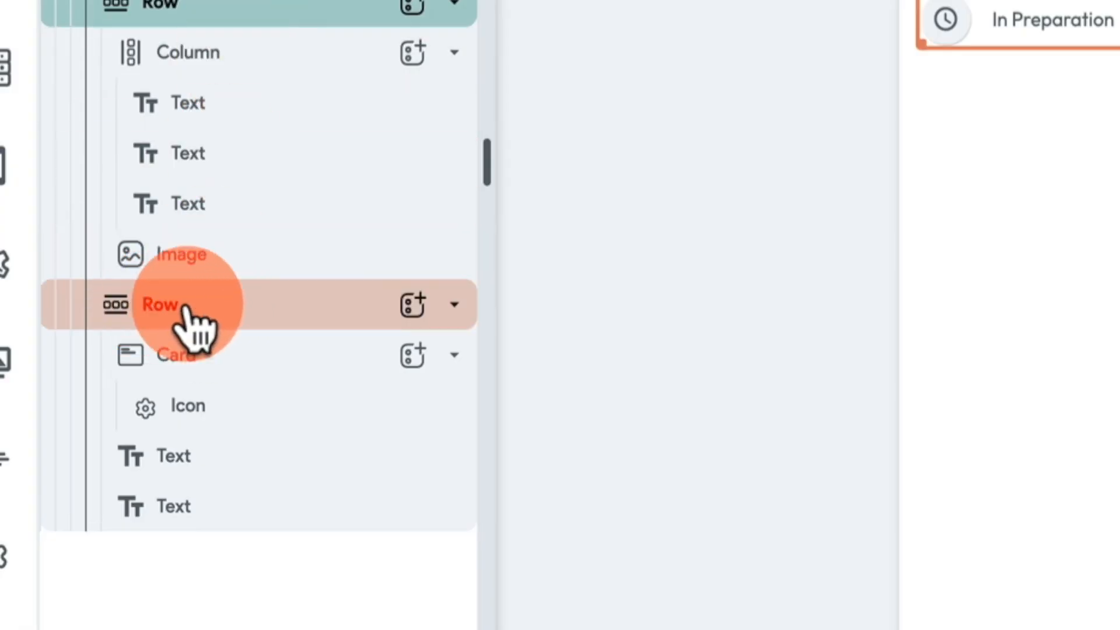
pyautogui.click(184, 306)
pyautogui.click(194, 365)
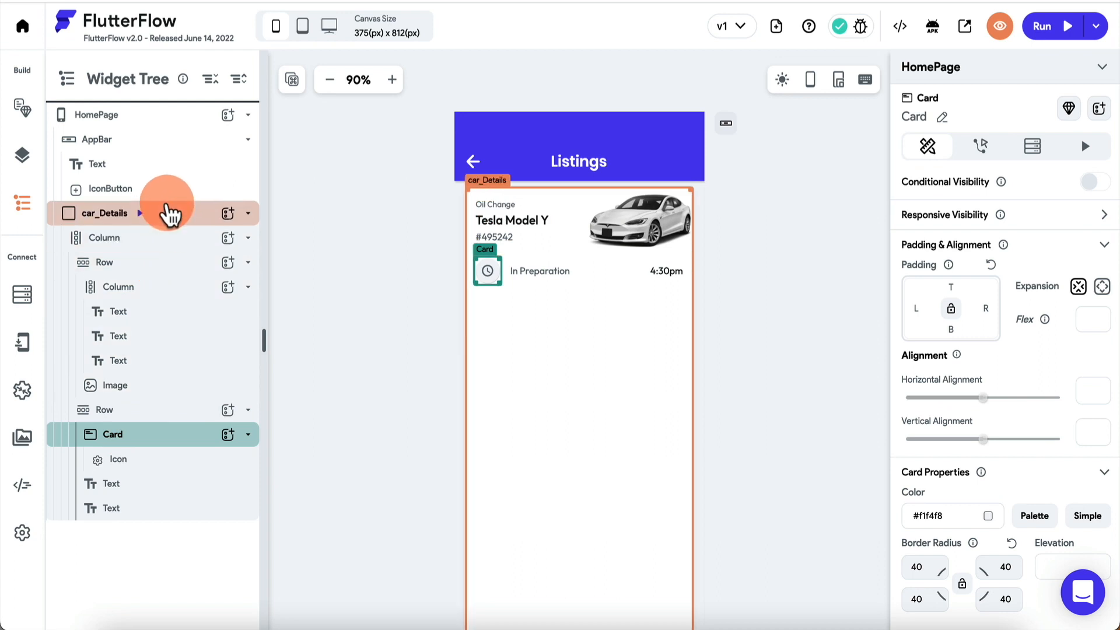
# Delete the car_Details container with all its contents from HomePage
pyautogui.click(167, 212)
pyautogui.press('Delete')
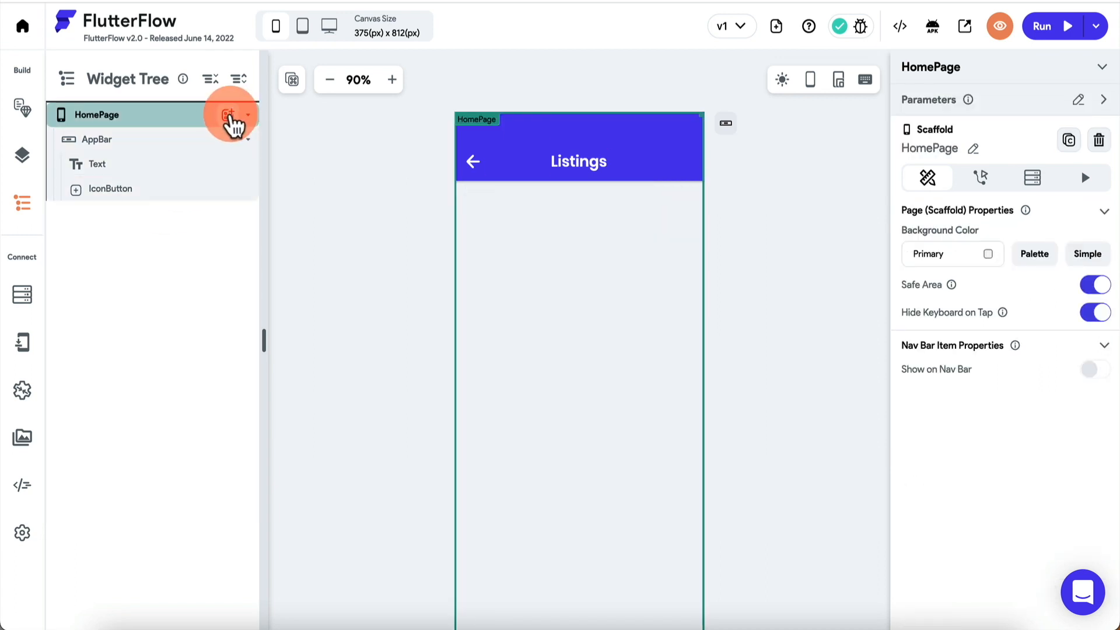
# Insert the prebuilt Travel Card template into HomePage
pyautogui.click(230, 119)
pyautogui.click(443, 135)
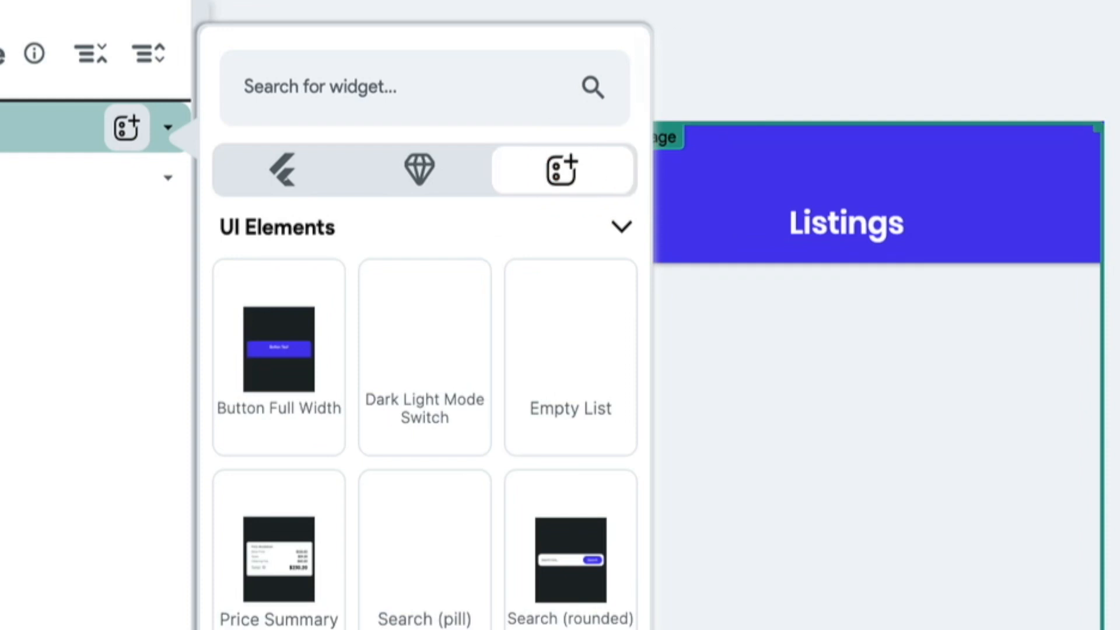
pyautogui.click(133, 146)
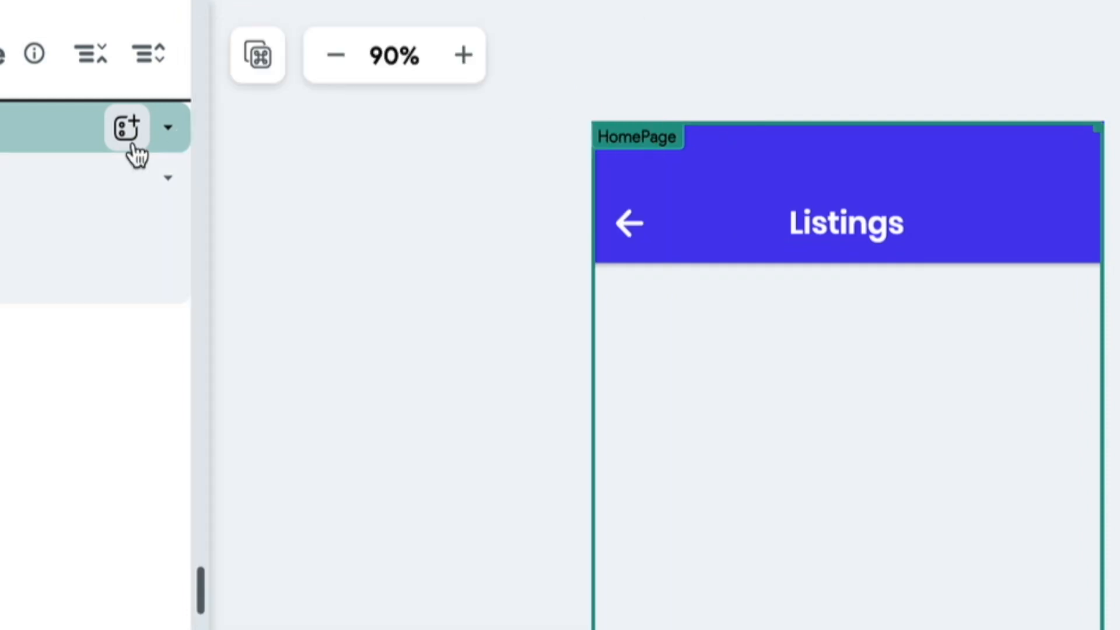
pyautogui.click(133, 146)
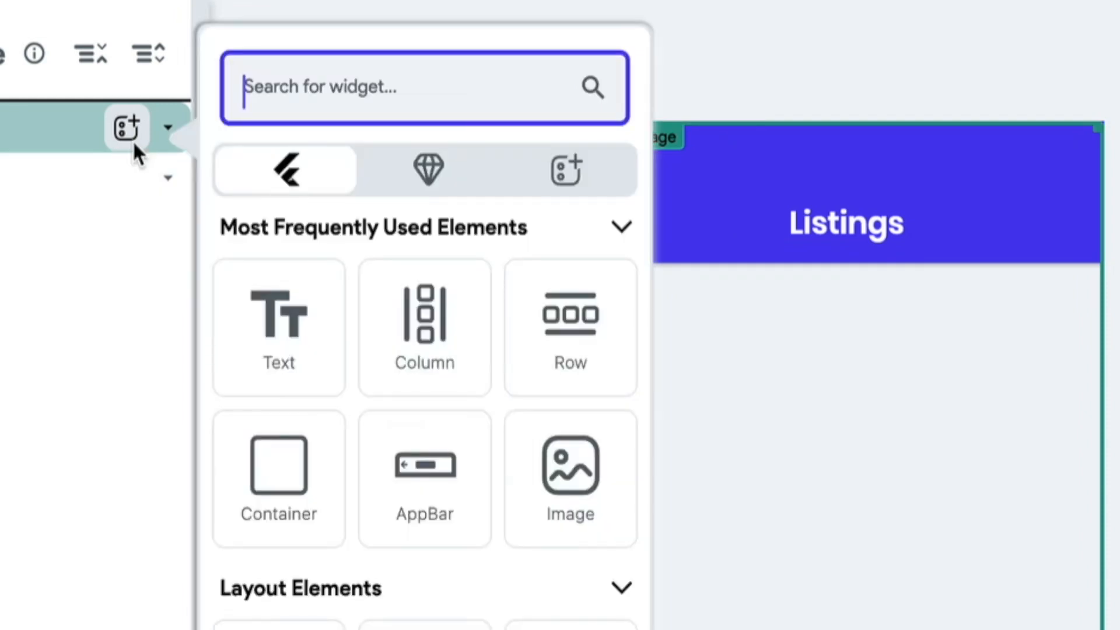
pyautogui.click(566, 169)
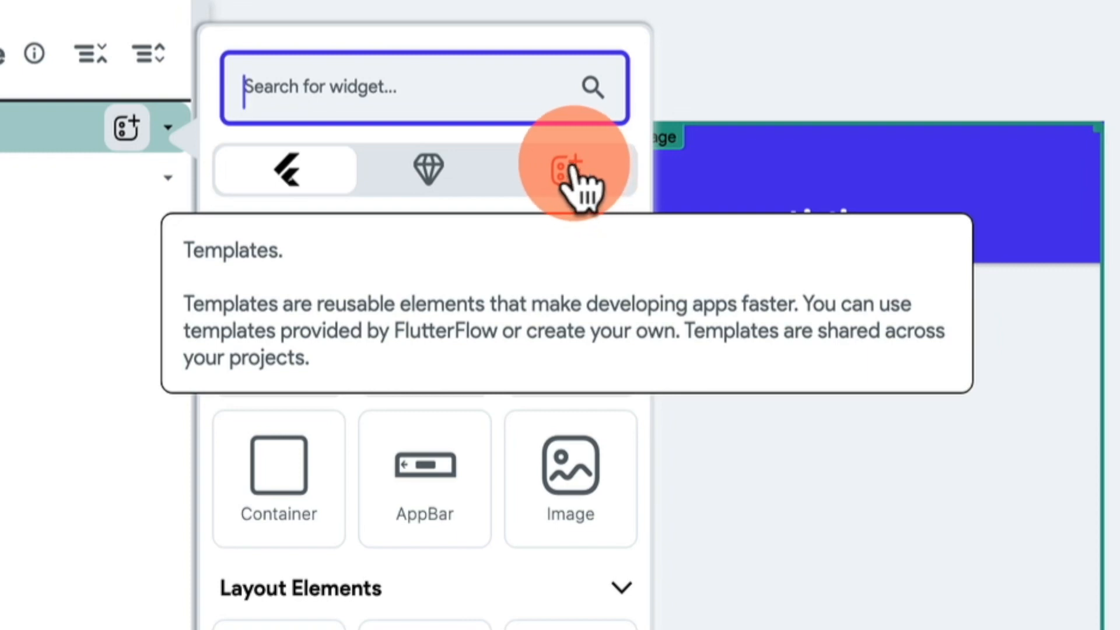
pyautogui.click(567, 169)
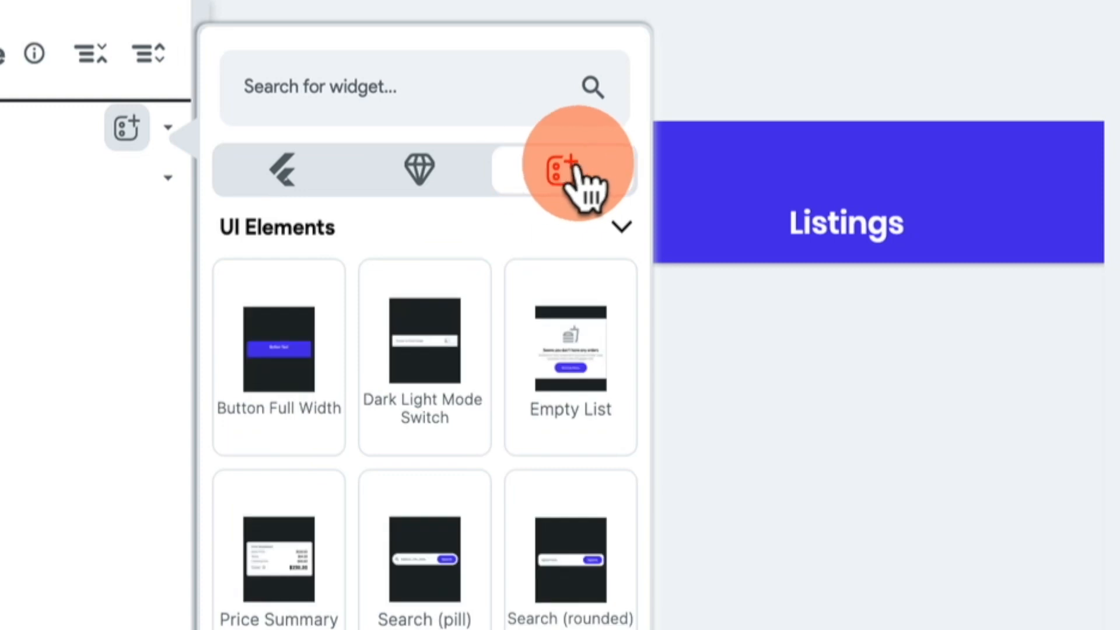
pyautogui.scroll(-15, 452, 430)
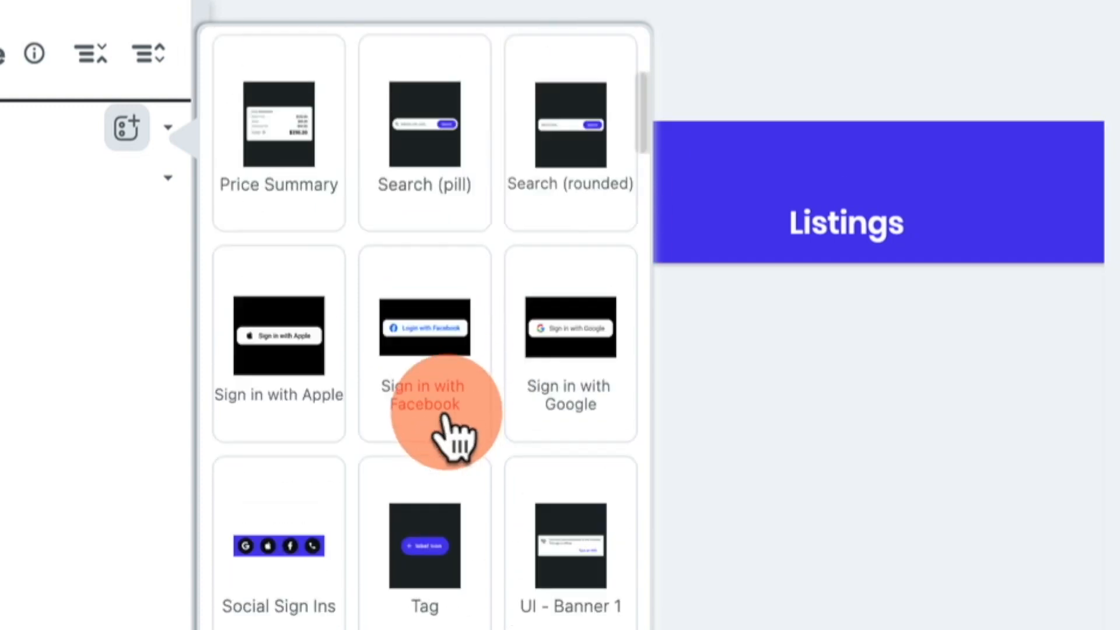
pyautogui.scroll(-20, 448, 428)
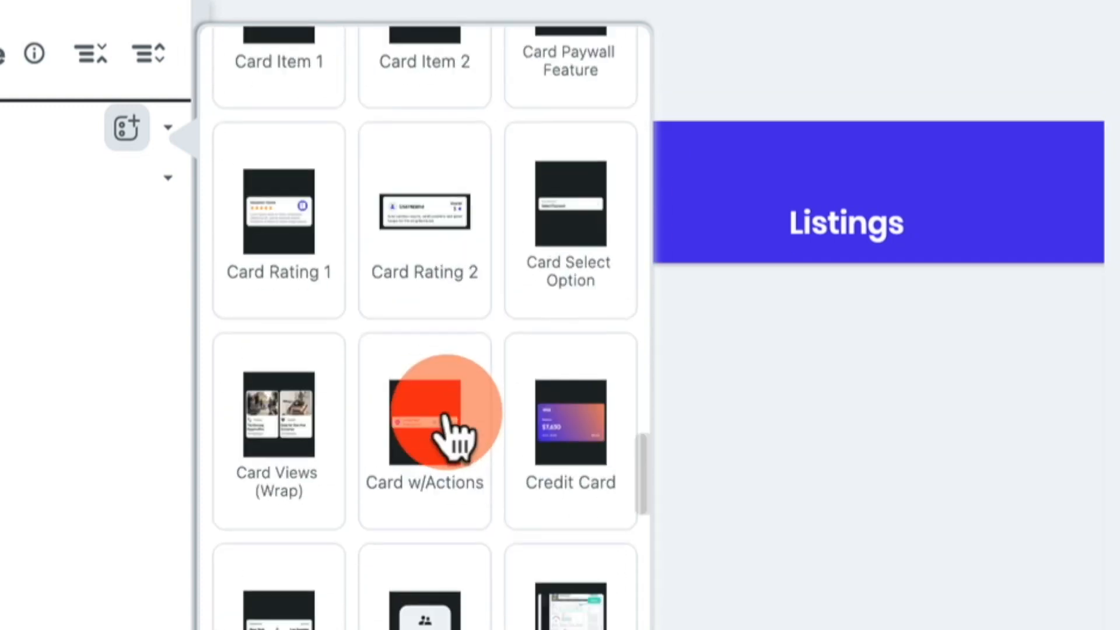
pyautogui.scroll(2, 454, 431)
pyautogui.scroll(-4, 458, 425)
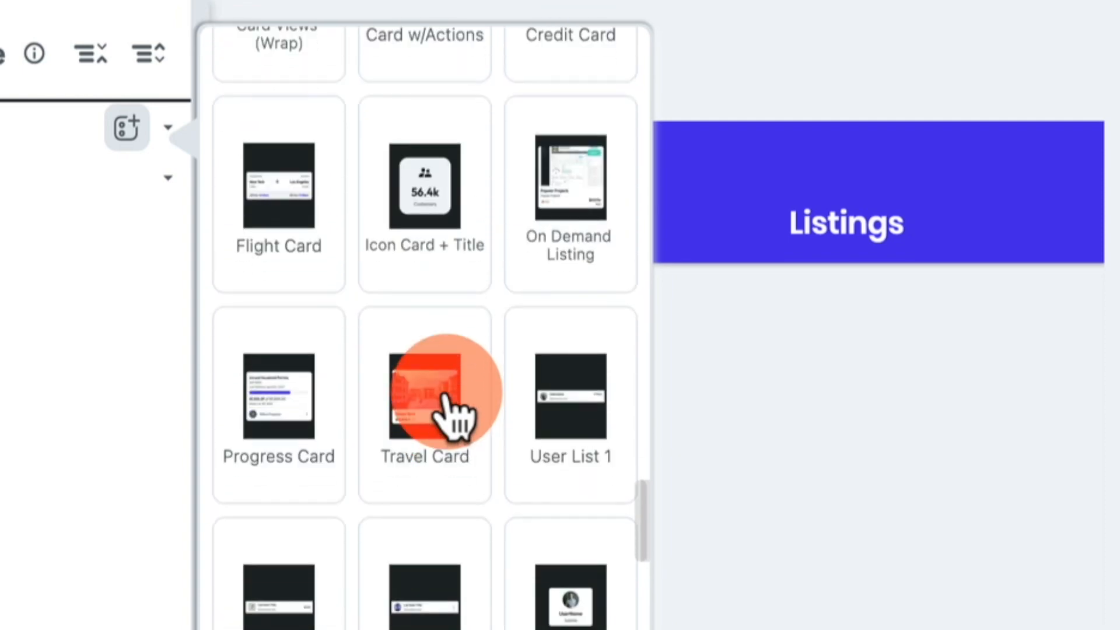
pyautogui.click(439, 399)
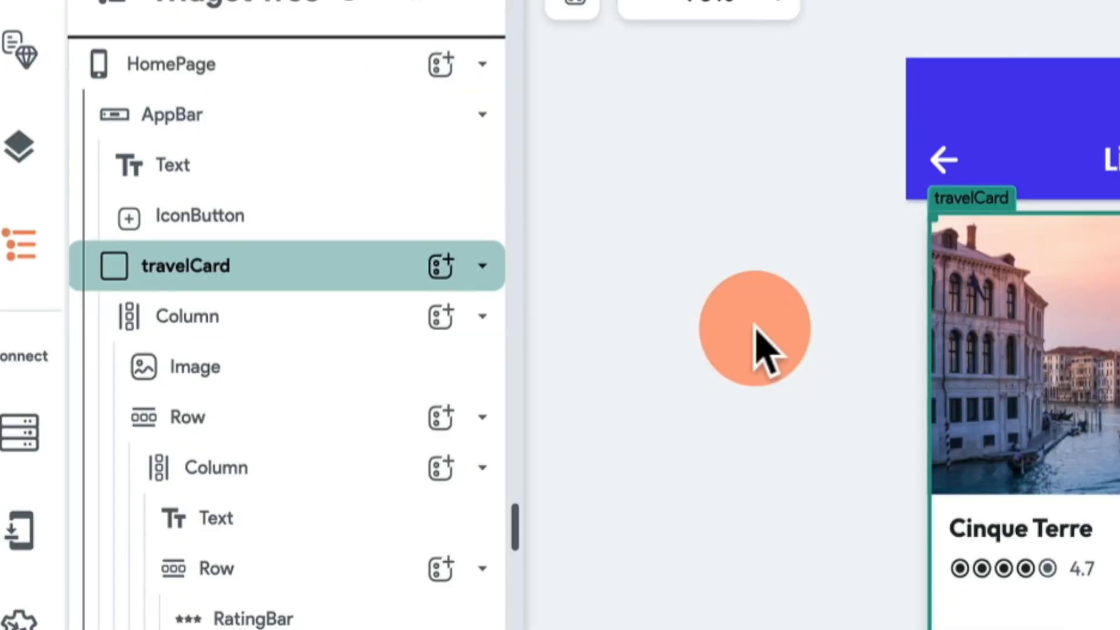
# Examine how the travelCard nests its Column, Image, Rows and price Container, including the properties of the Container
pyautogui.click(220, 319)
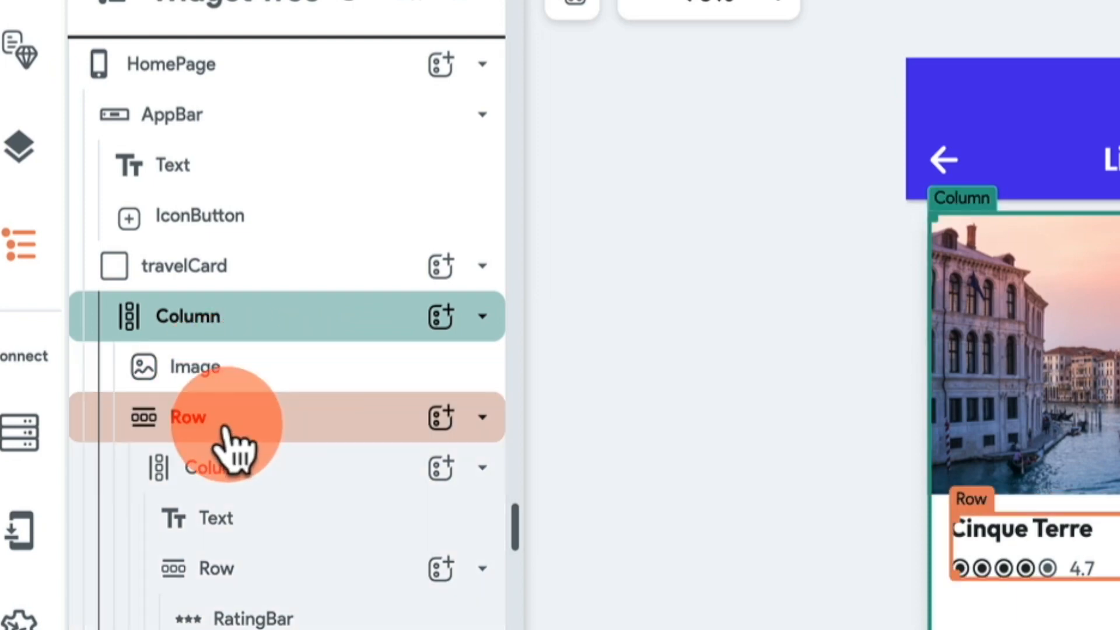
pyautogui.click(267, 431)
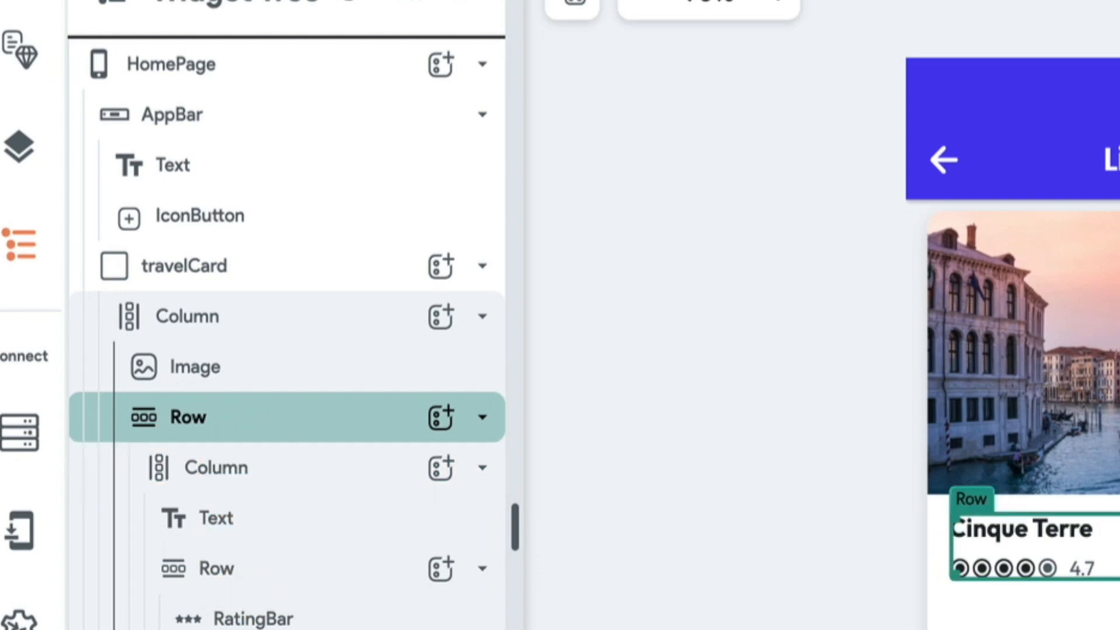
pyautogui.click(674, 401)
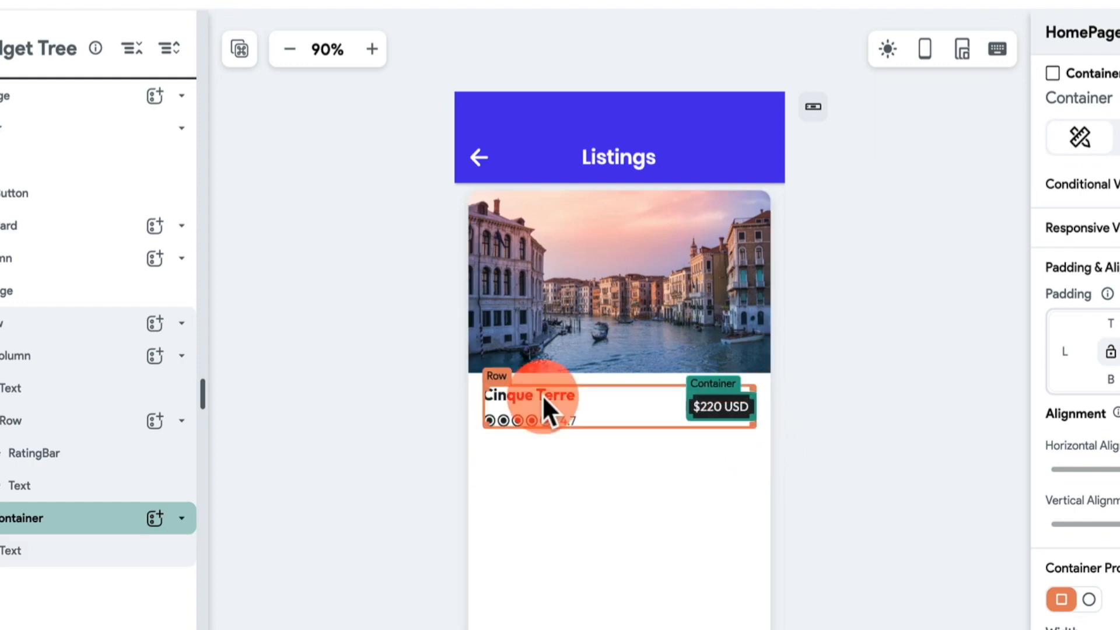
pyautogui.scroll(-8, 1076, 344)
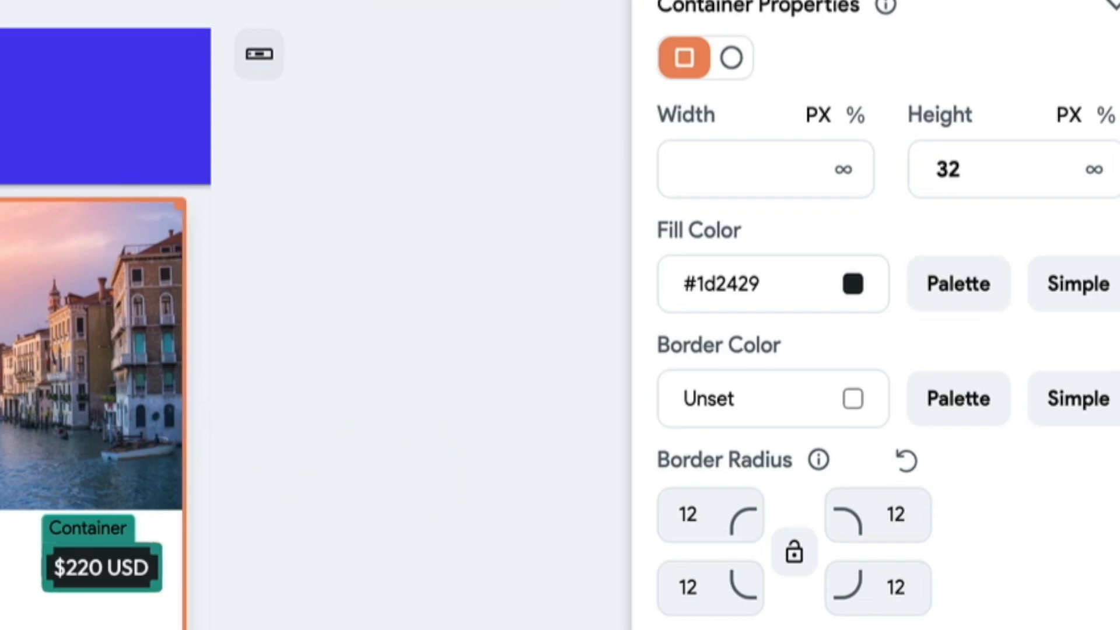
# Delete the travelCard container with all its contents from HomePage
pyautogui.click(258, 121)
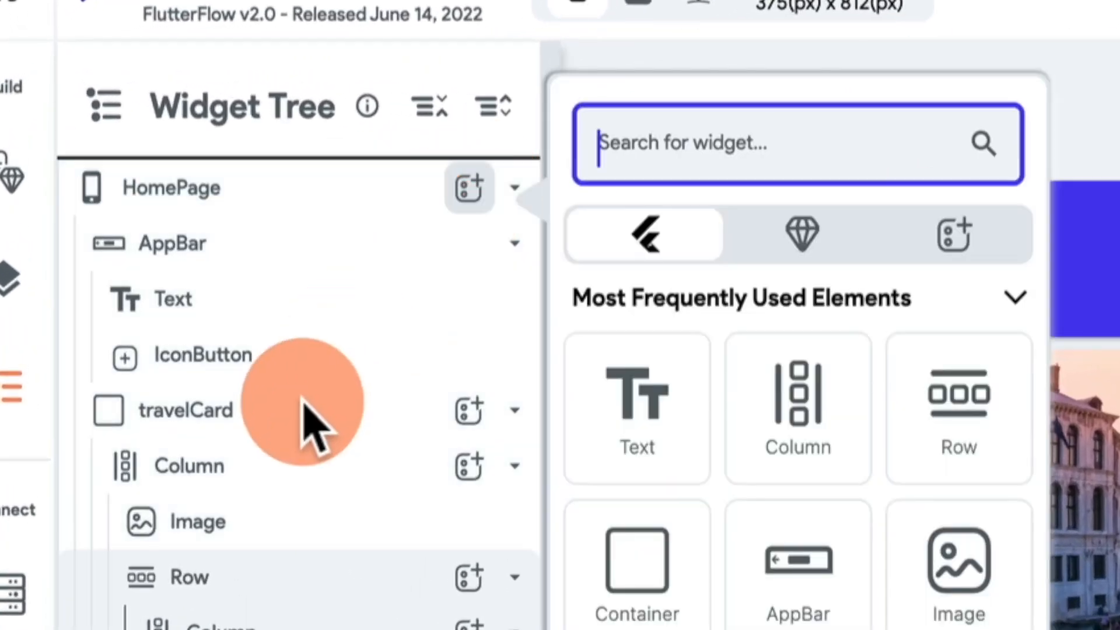
pyautogui.click(297, 411)
pyautogui.click(258, 419)
pyautogui.press('Delete')
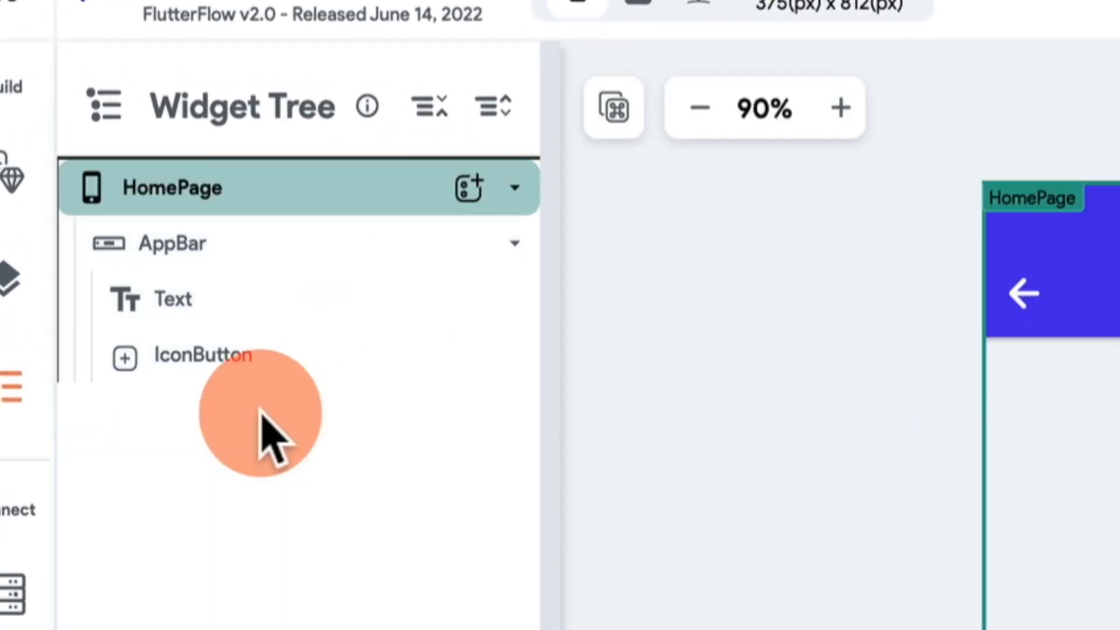
# Insert the prebuilt Checkout - Simple (Summary) template into HomePage
pyautogui.click(470, 187)
pyautogui.click(949, 233)
pyautogui.scroll(-15, 893, 603)
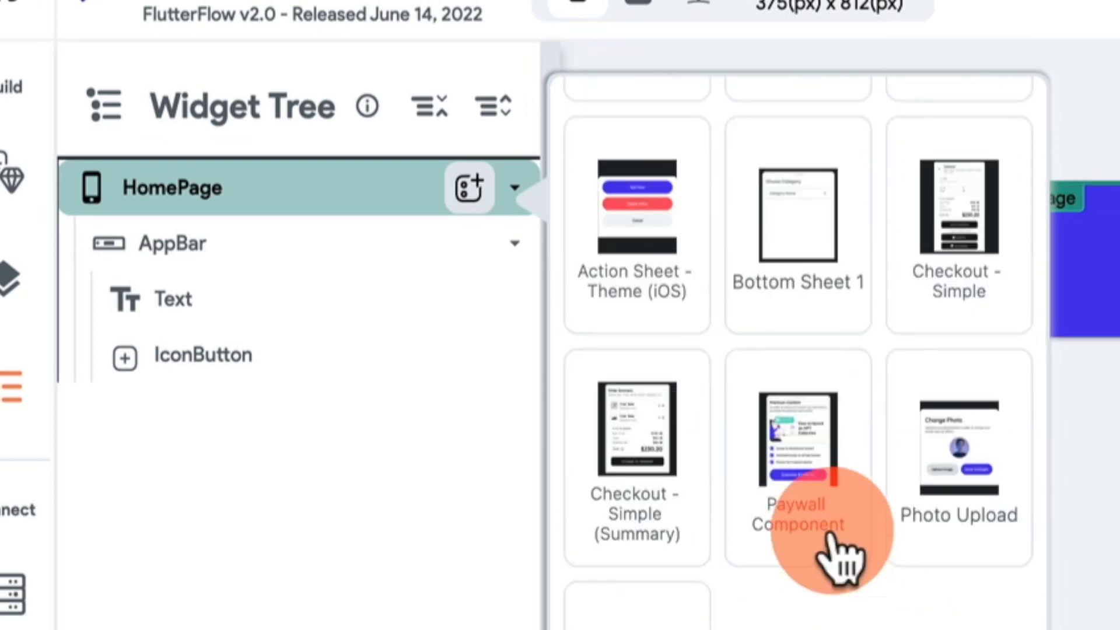
pyautogui.click(643, 438)
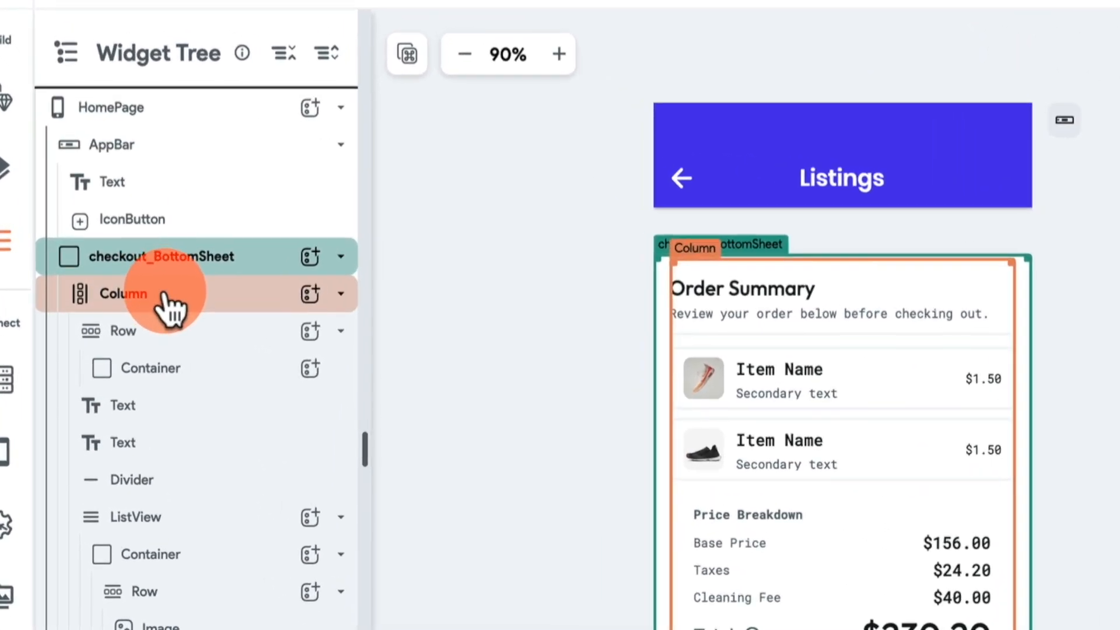
# Examine the checkout_BottomSheet's main Column and its first Row, then collapse that Row in the widget tree
pyautogui.click(166, 296)
pyautogui.scroll(-10, 165, 296)
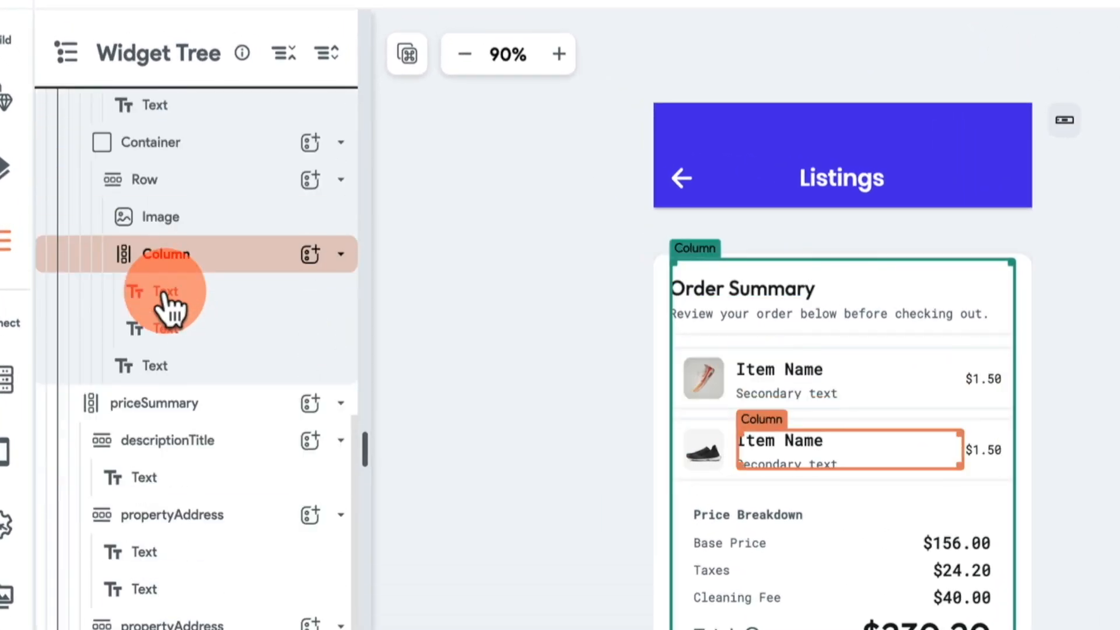
pyautogui.scroll(10, 165, 294)
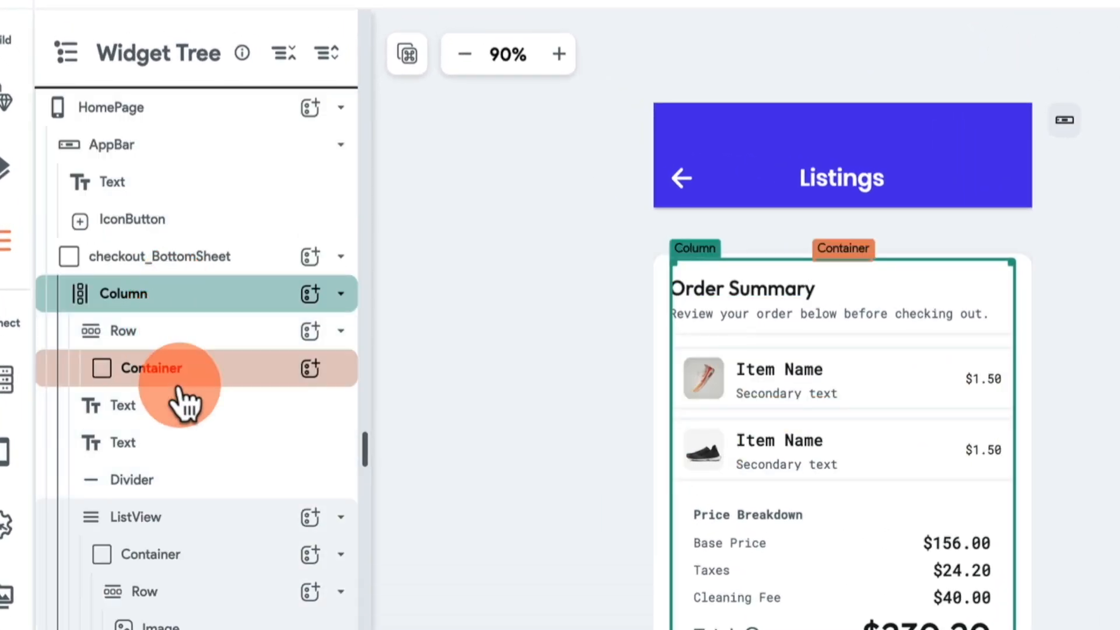
pyautogui.click(186, 334)
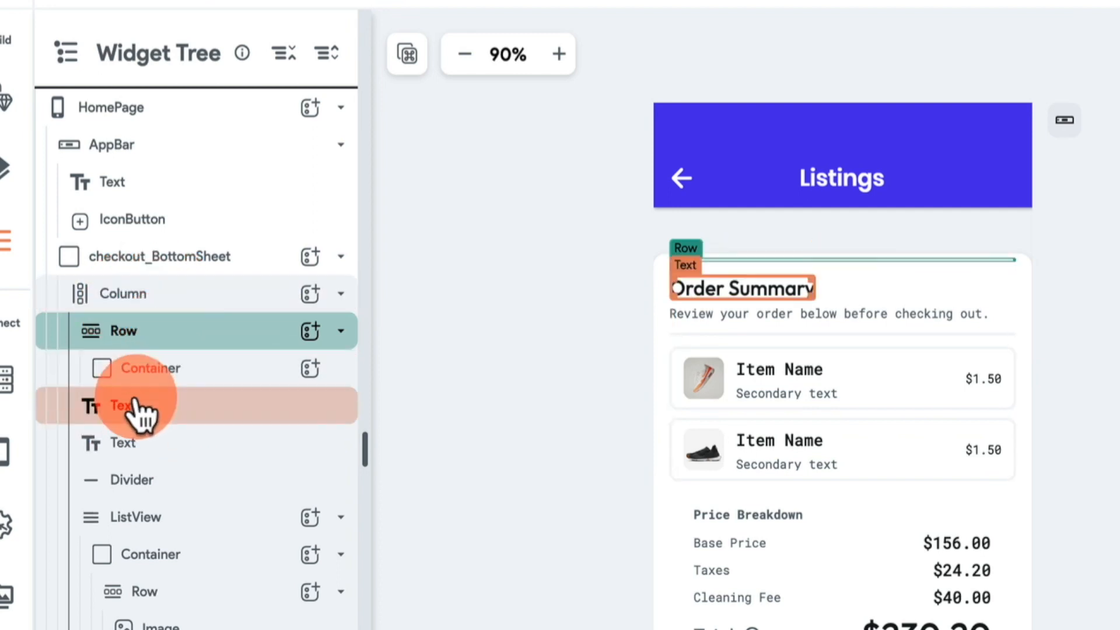
pyautogui.click(341, 332)
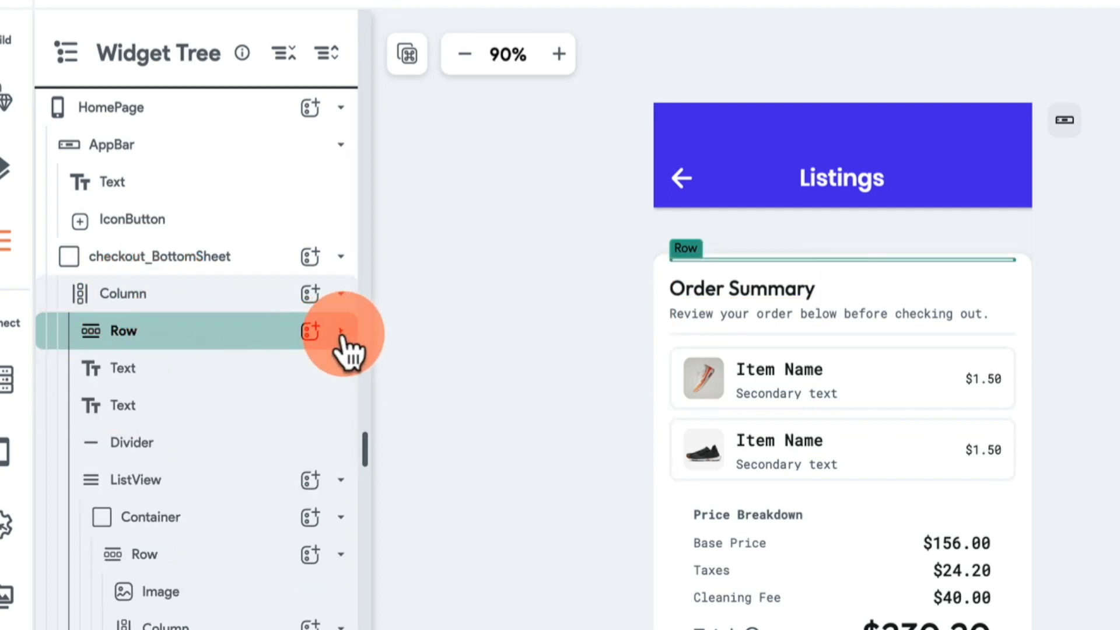
# Examine how the ListView holds the two item Containers, each nesting a Row with an Image, a Column and Texts
pyautogui.click(146, 482)
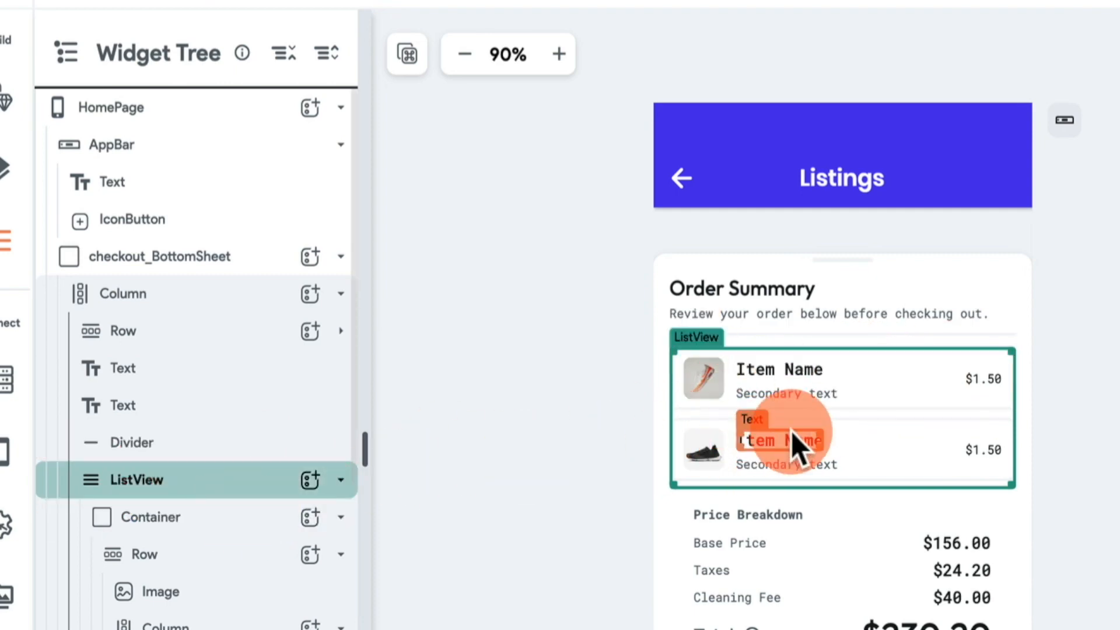
pyautogui.scroll(-2, 248, 546)
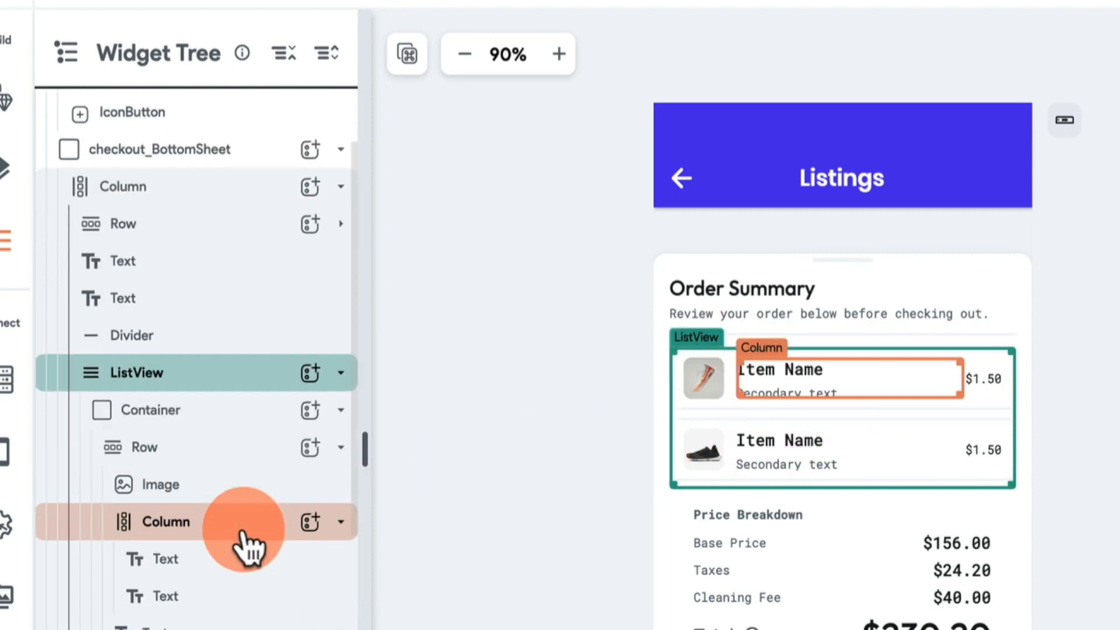
pyautogui.click(236, 408)
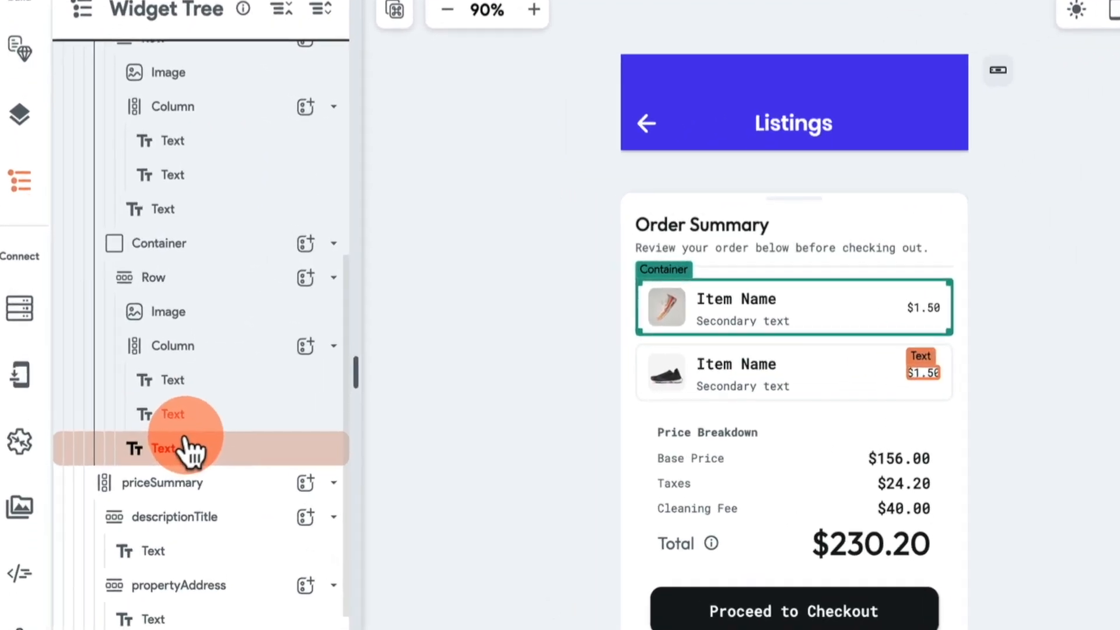
pyautogui.scroll(3, 186, 449)
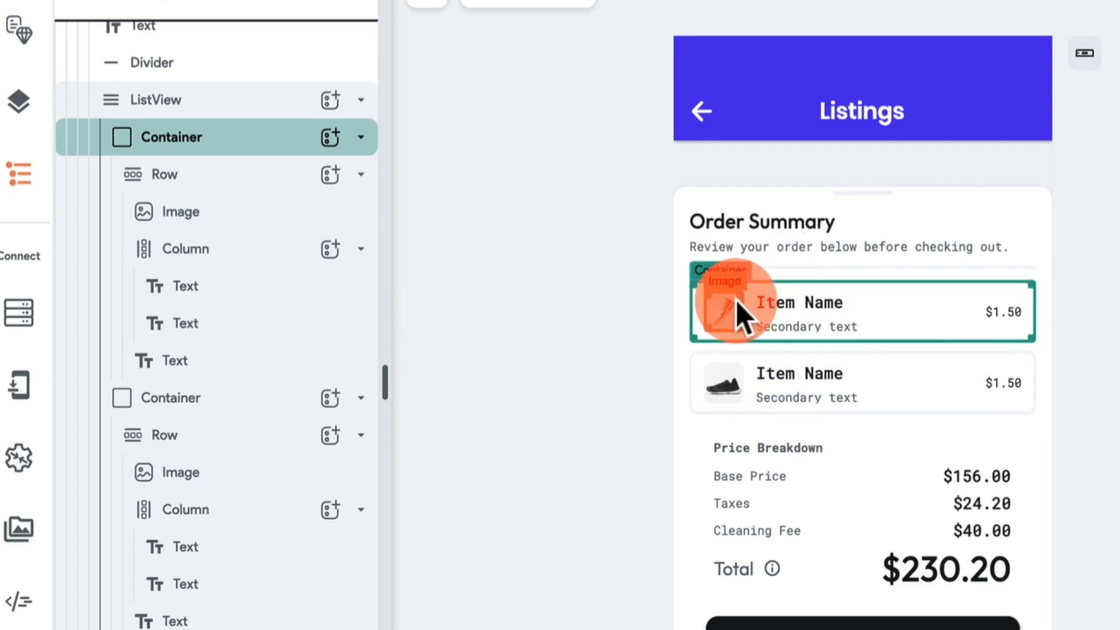
pyautogui.scroll(1, 227, 175)
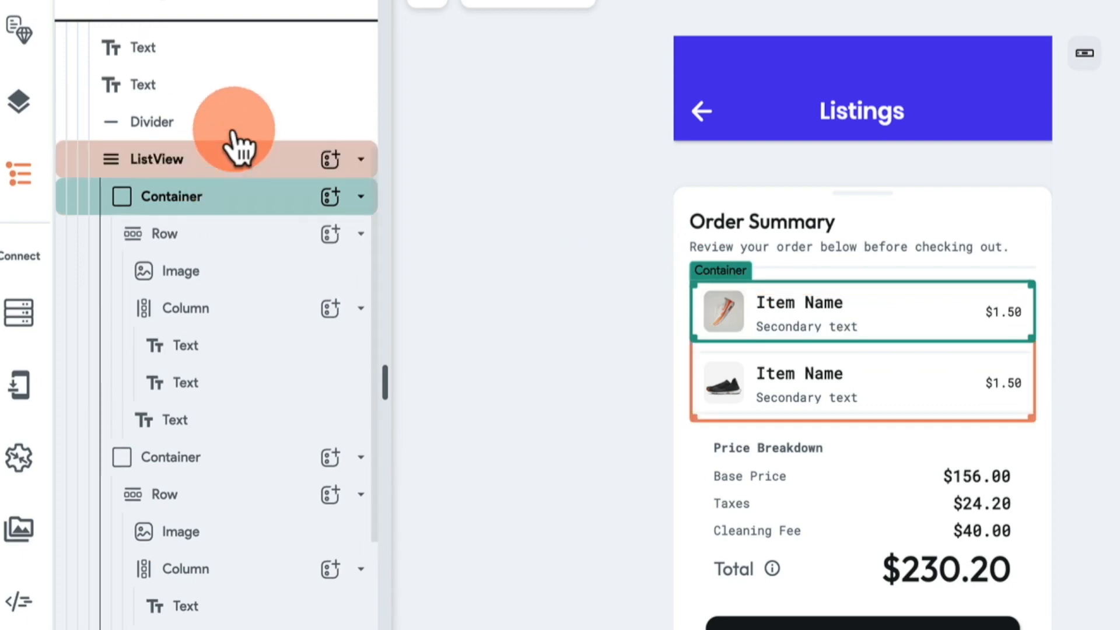
pyautogui.click(268, 165)
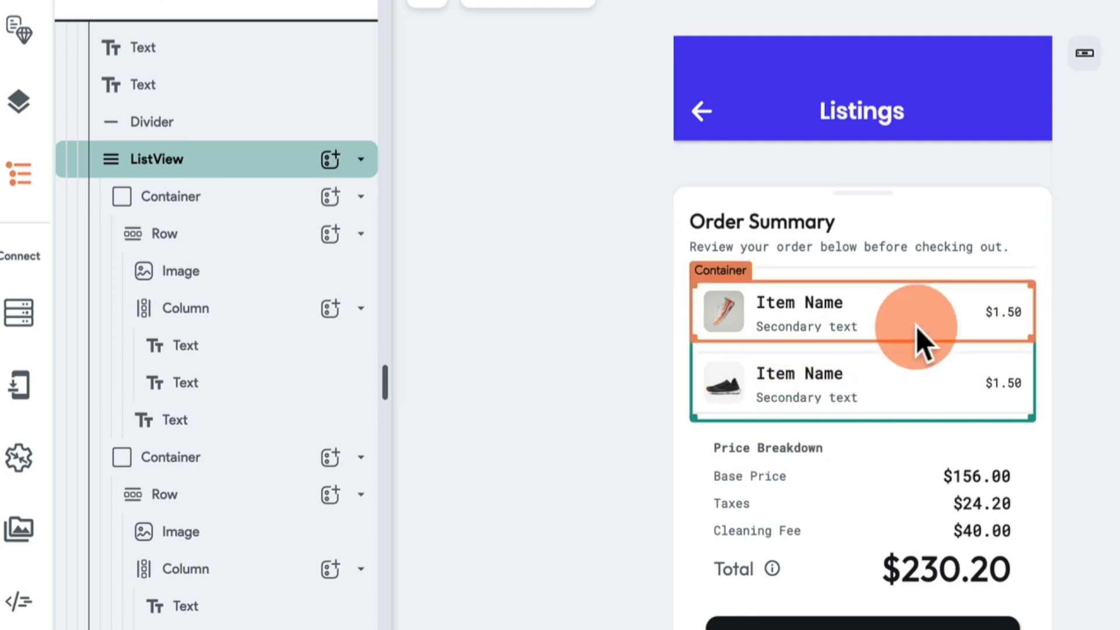
# Examine how the priceSummary Column stacks the descriptionTitle and propertyAddress Rows within the checkout_BottomSheet
pyautogui.scroll(-3, 199, 460)
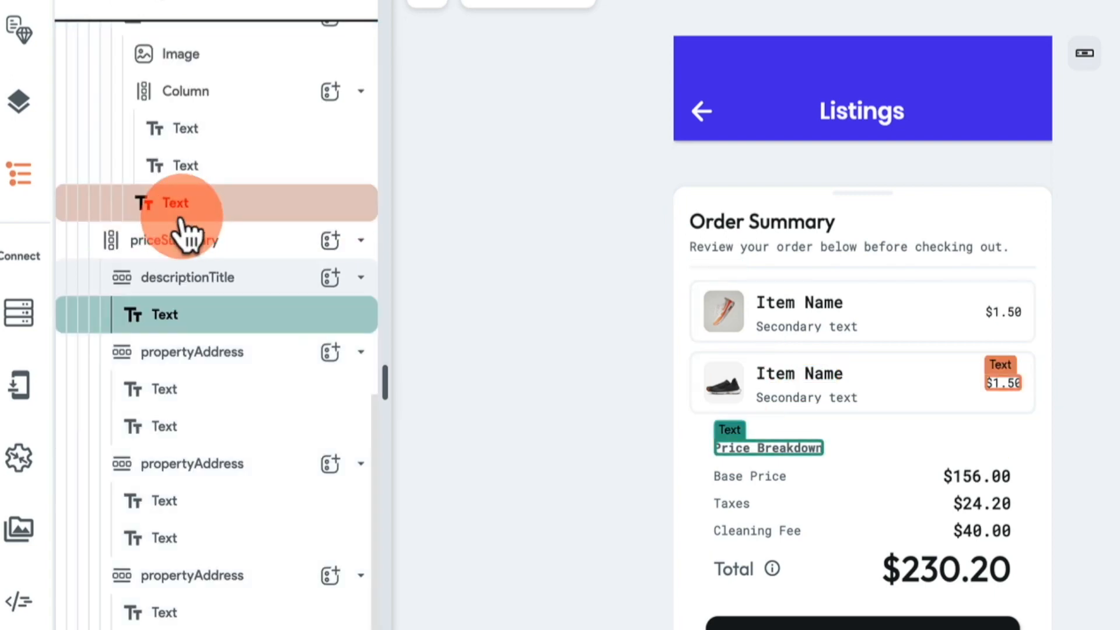
pyautogui.click(184, 239)
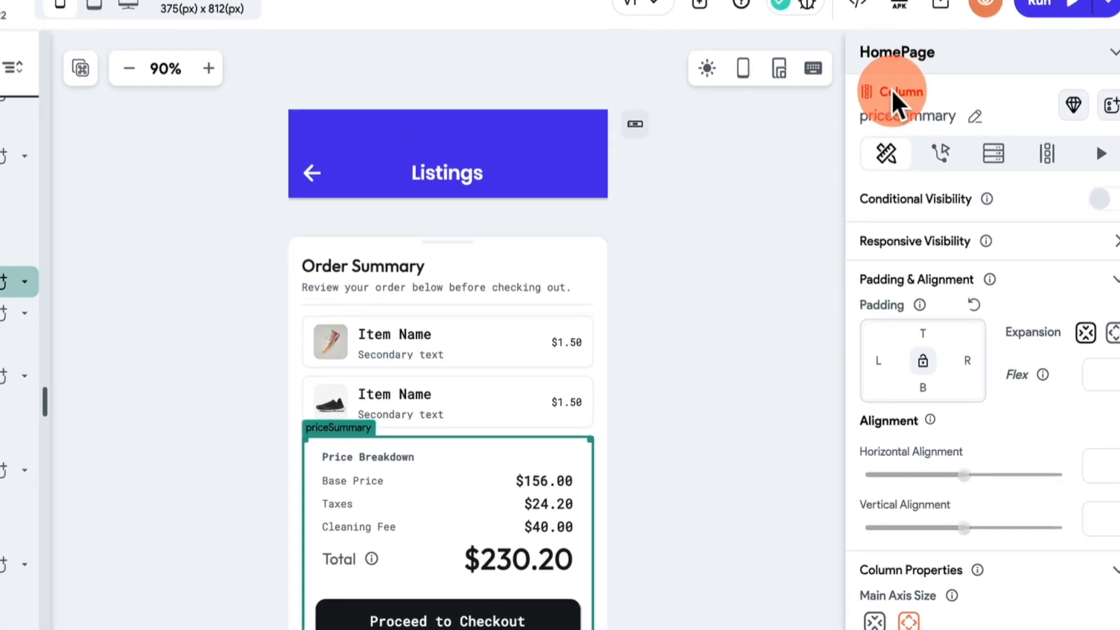
pyautogui.click(334, 519)
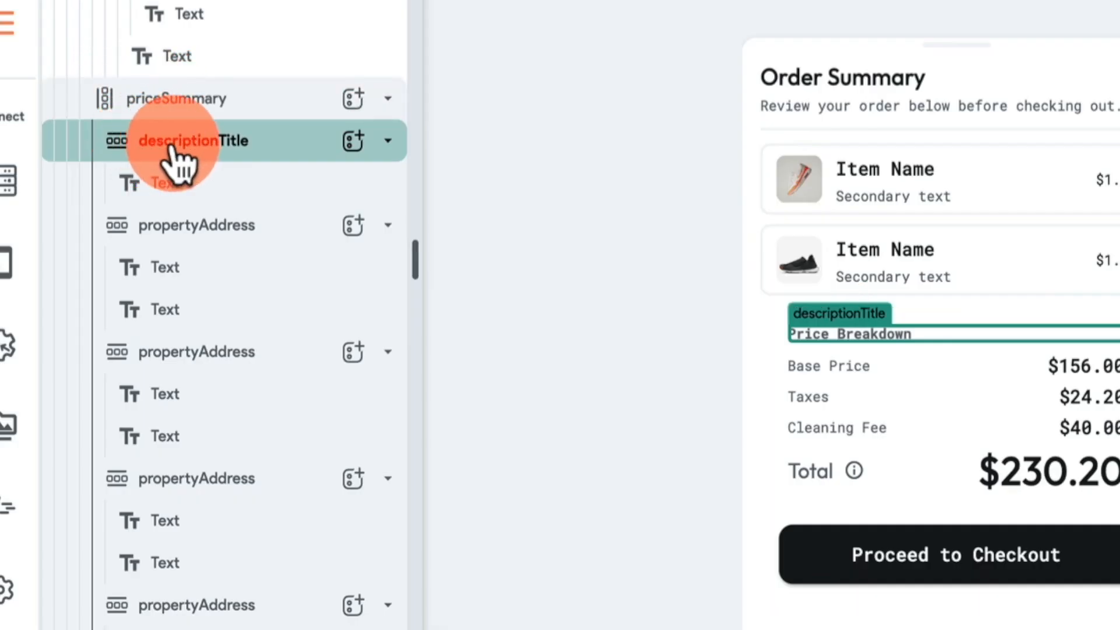
pyautogui.click(175, 105)
pyautogui.scroll(-1, 233, 532)
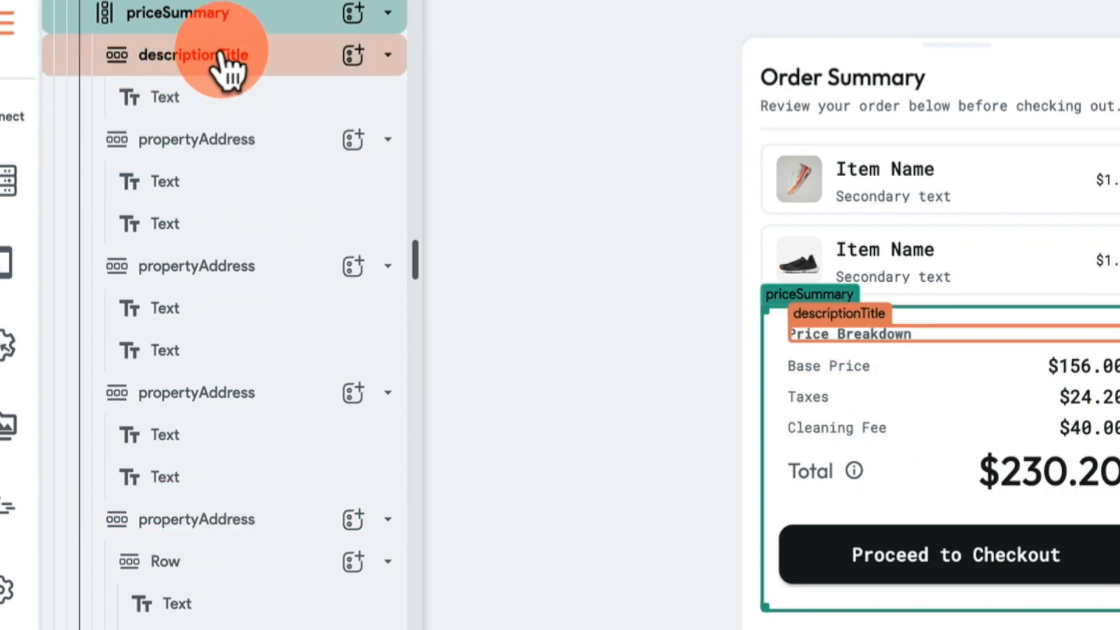
pyautogui.scroll(10, 228, 65)
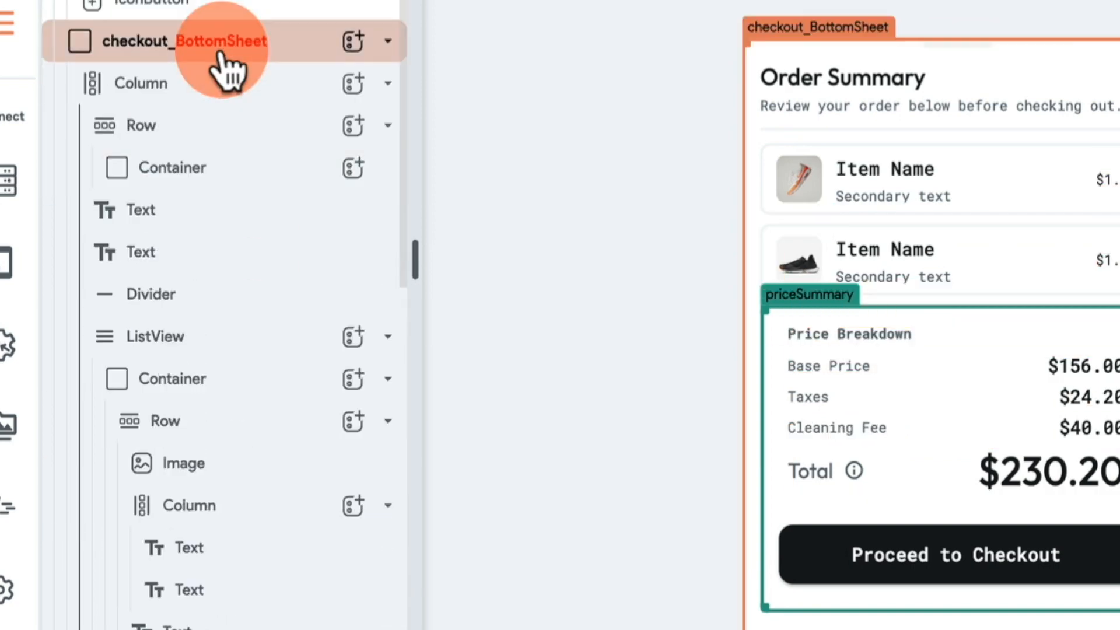
pyautogui.scroll(-10, 224, 58)
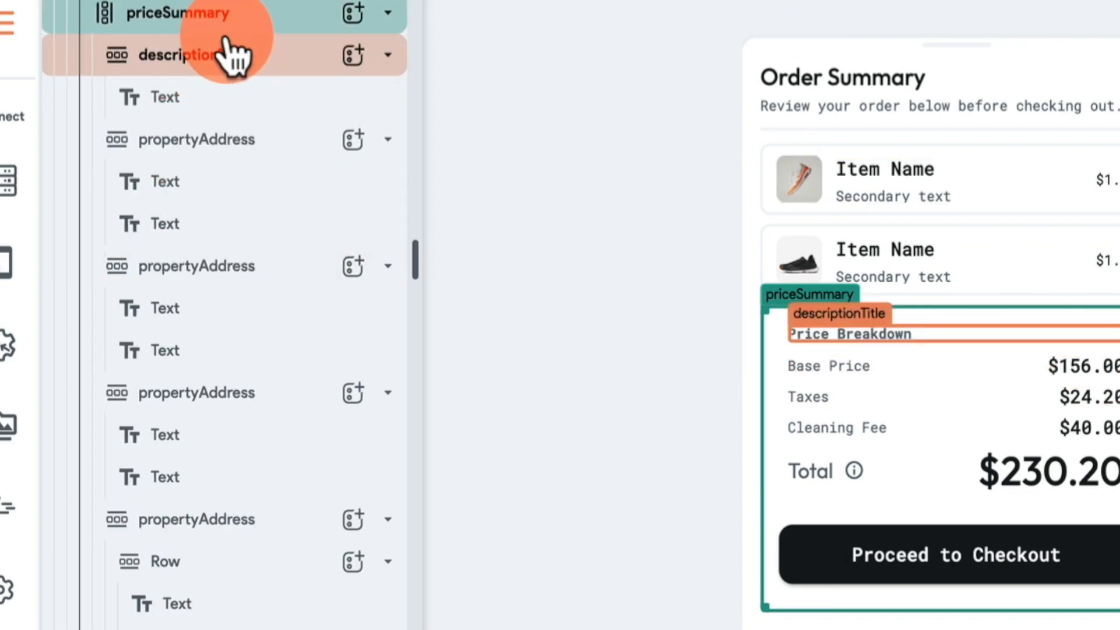
pyautogui.scroll(2, 233, 55)
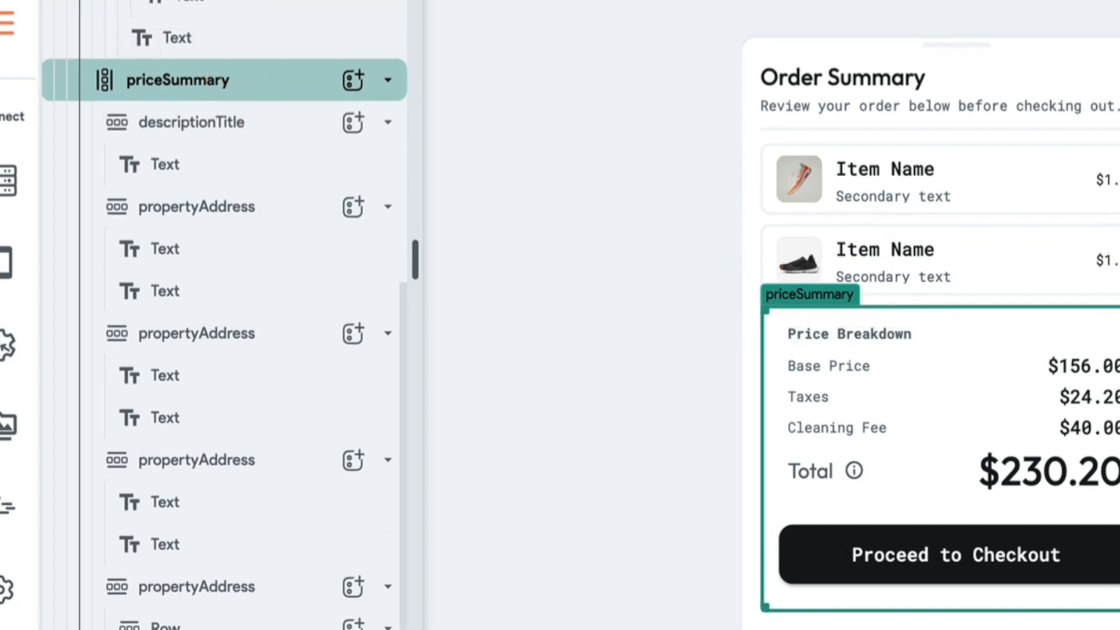
# Delete the checkout_BottomSheet container and all its contents from HomePage
pyautogui.scroll(8, 233, 56)
pyautogui.click(265, 43)
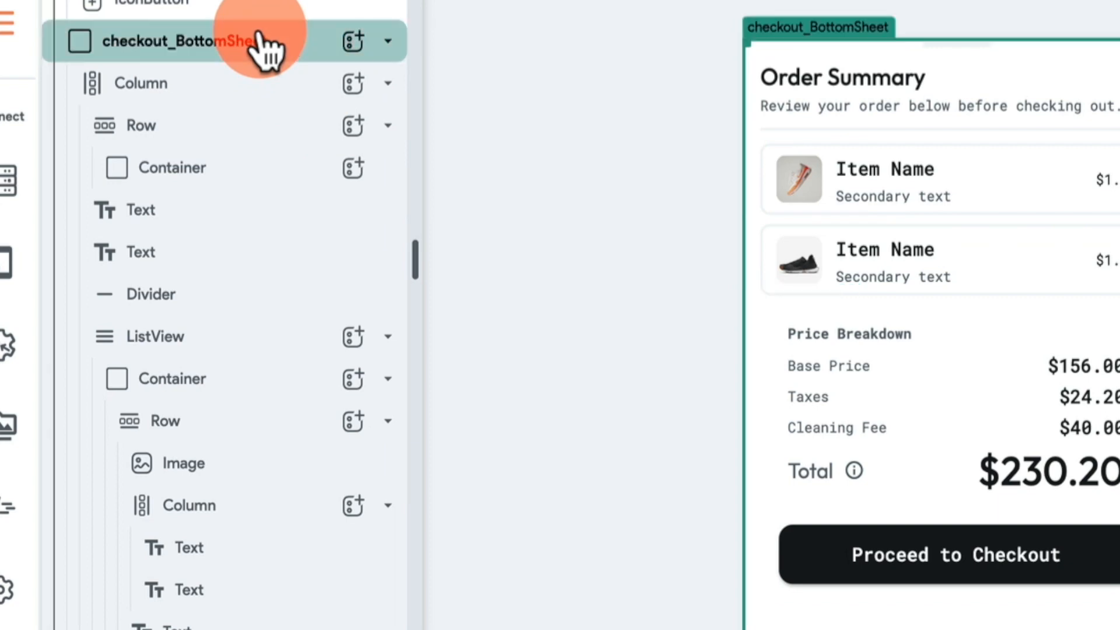
pyautogui.press('Delete')
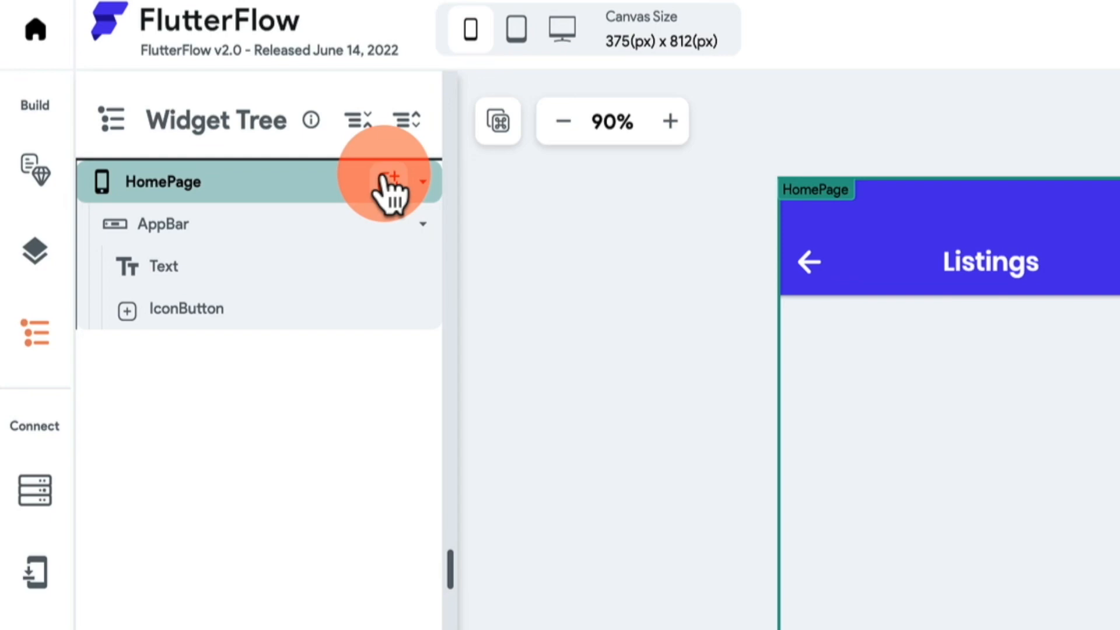
# Insert the prebuilt On Demand Listing card template into HomePage
pyautogui.click(387, 182)
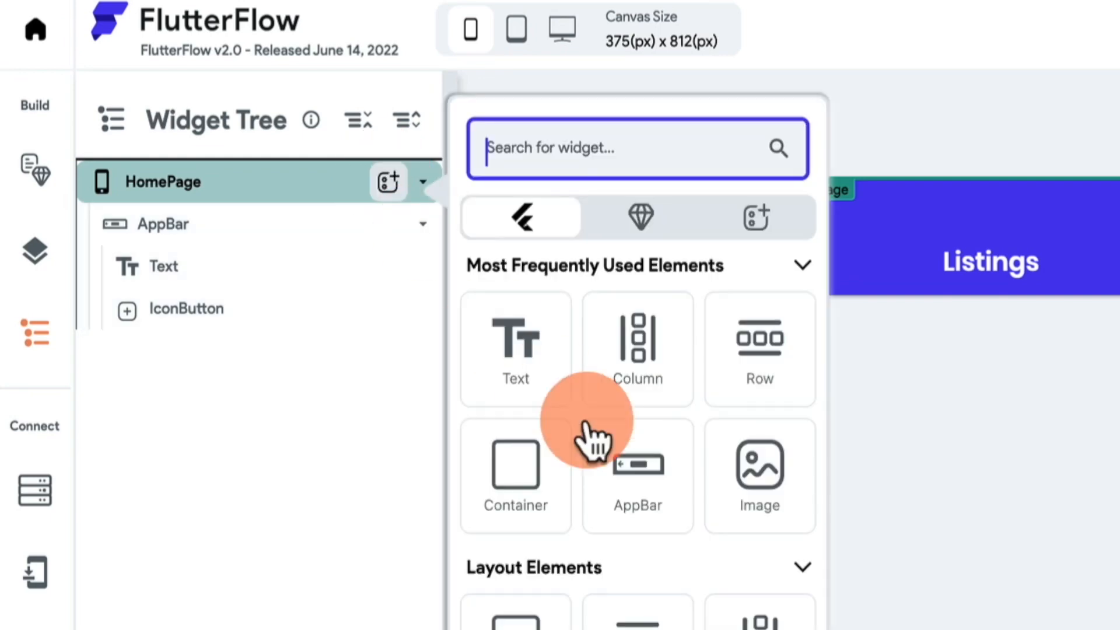
pyautogui.scroll(-10, 590, 442)
pyautogui.scroll(10, 700, 349)
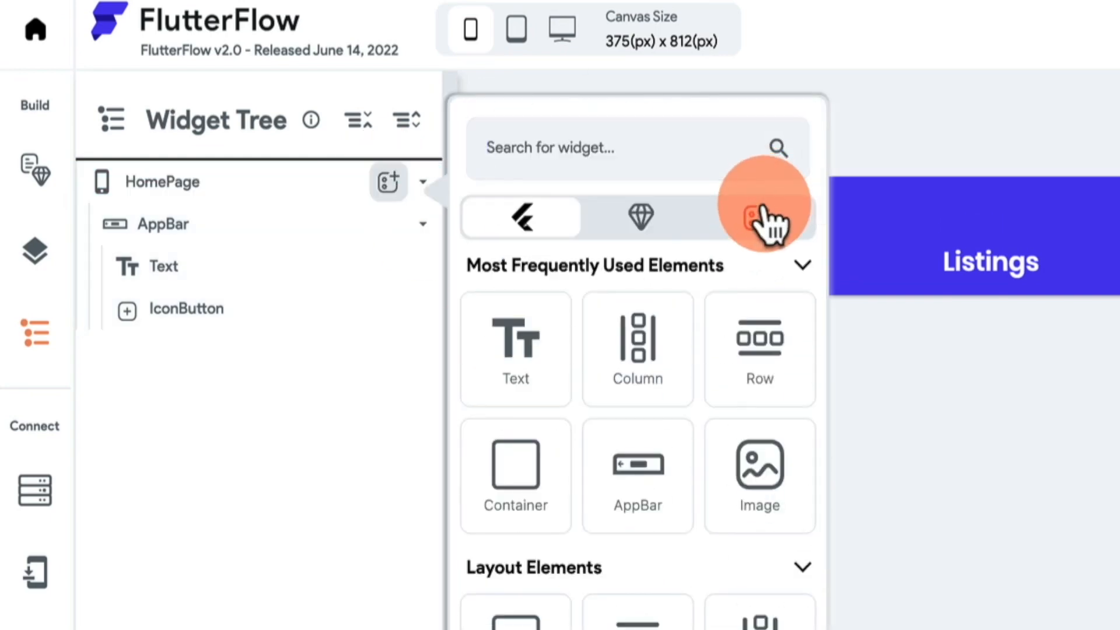
pyautogui.click(764, 217)
pyautogui.scroll(-2, 650, 516)
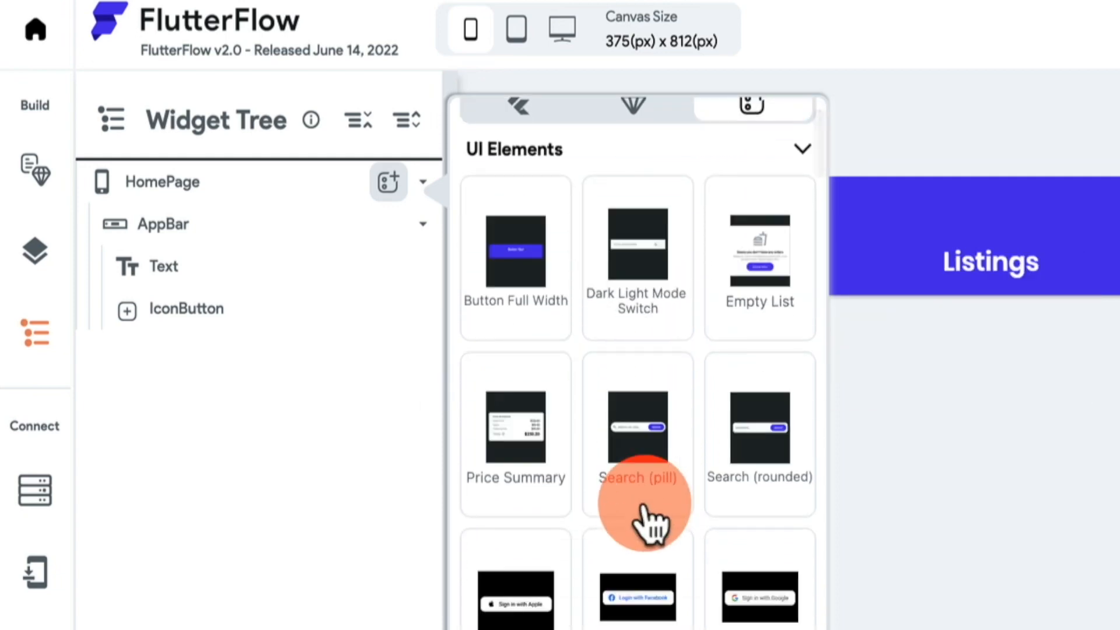
pyautogui.scroll(-5, 651, 516)
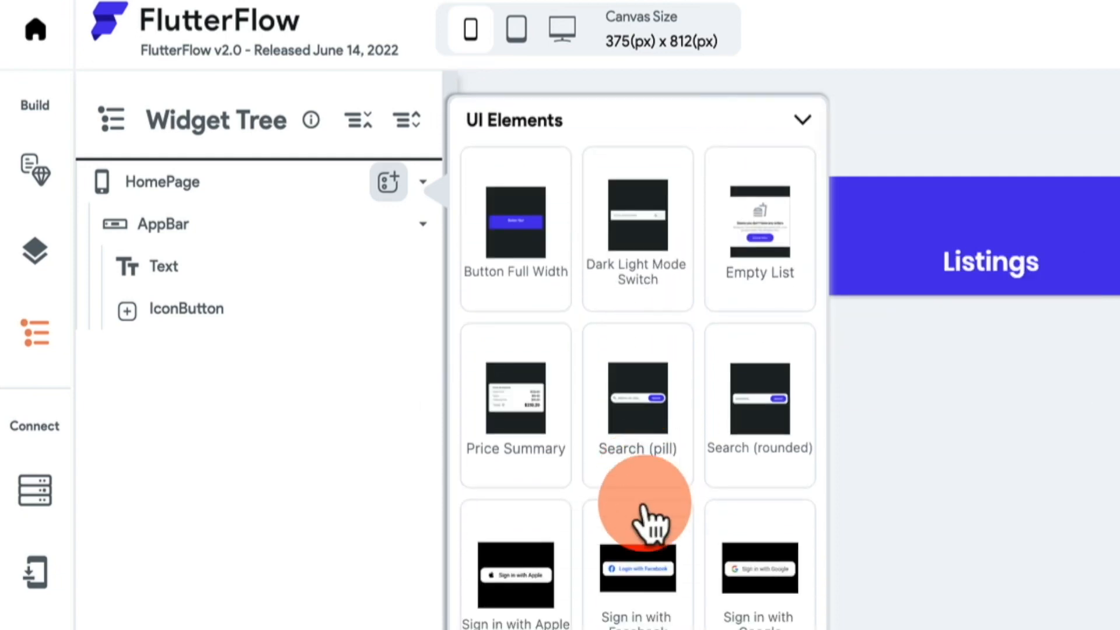
pyautogui.scroll(-15, 648, 520)
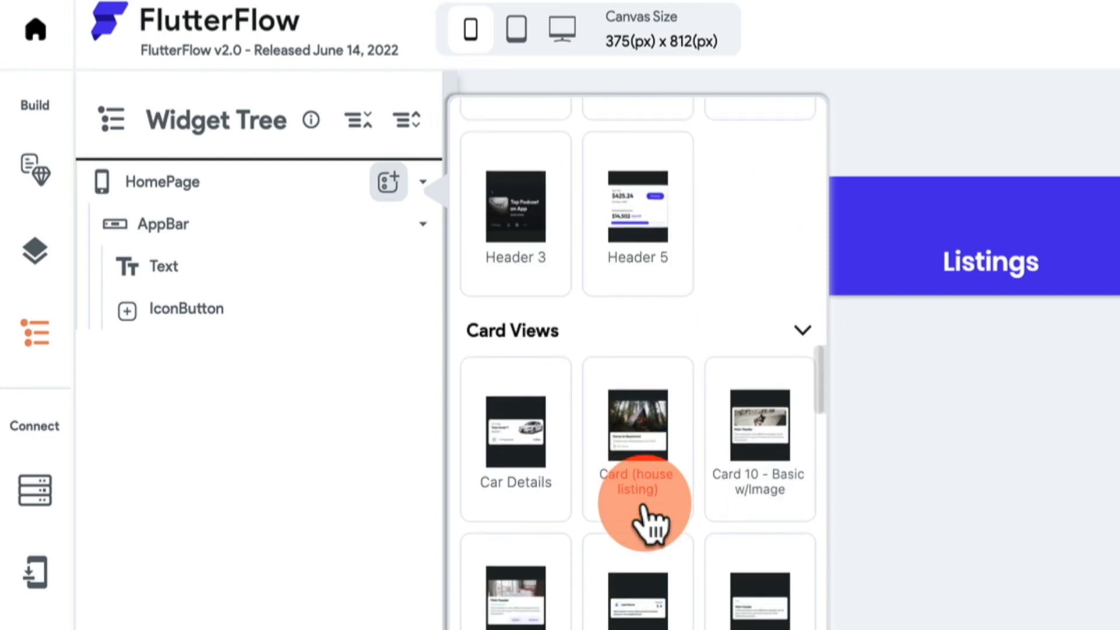
pyautogui.scroll(-3, 645, 520)
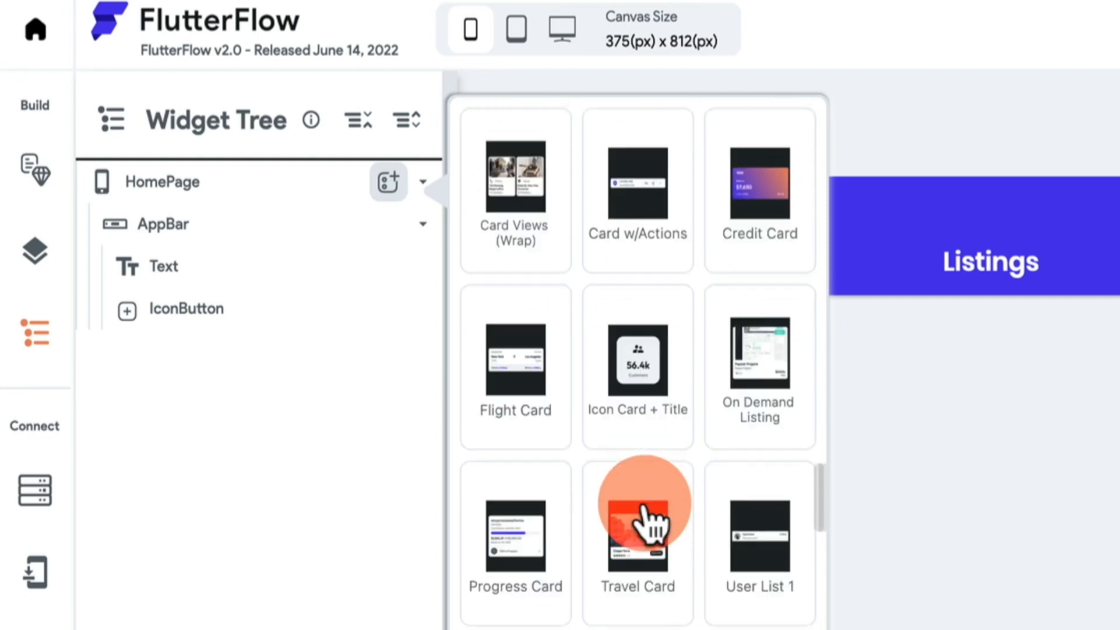
pyautogui.click(782, 373)
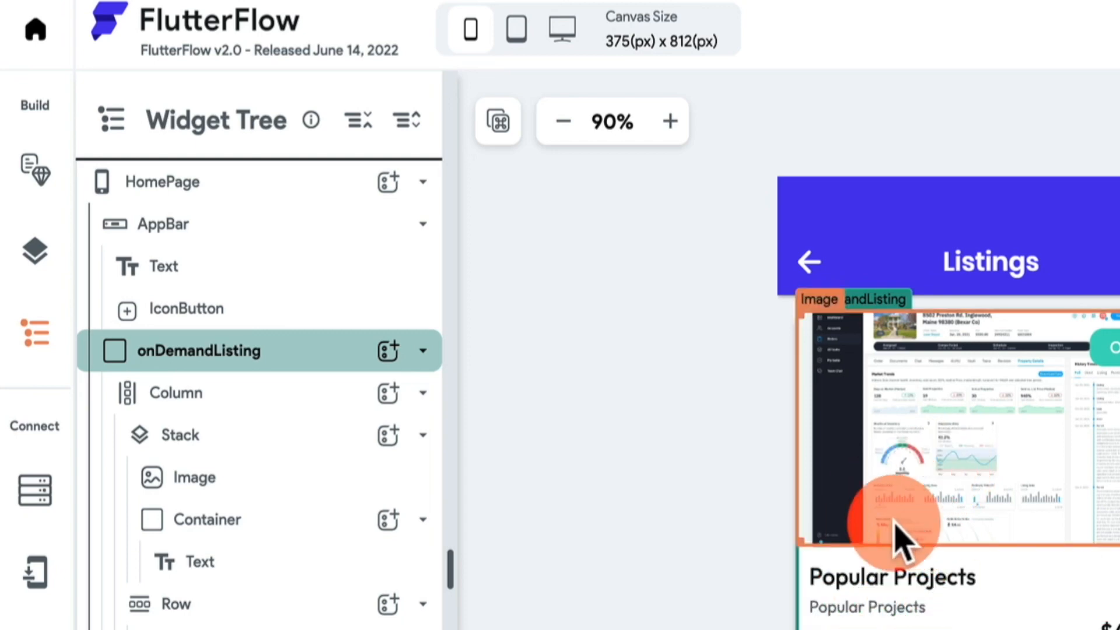
pyautogui.click(706, 586)
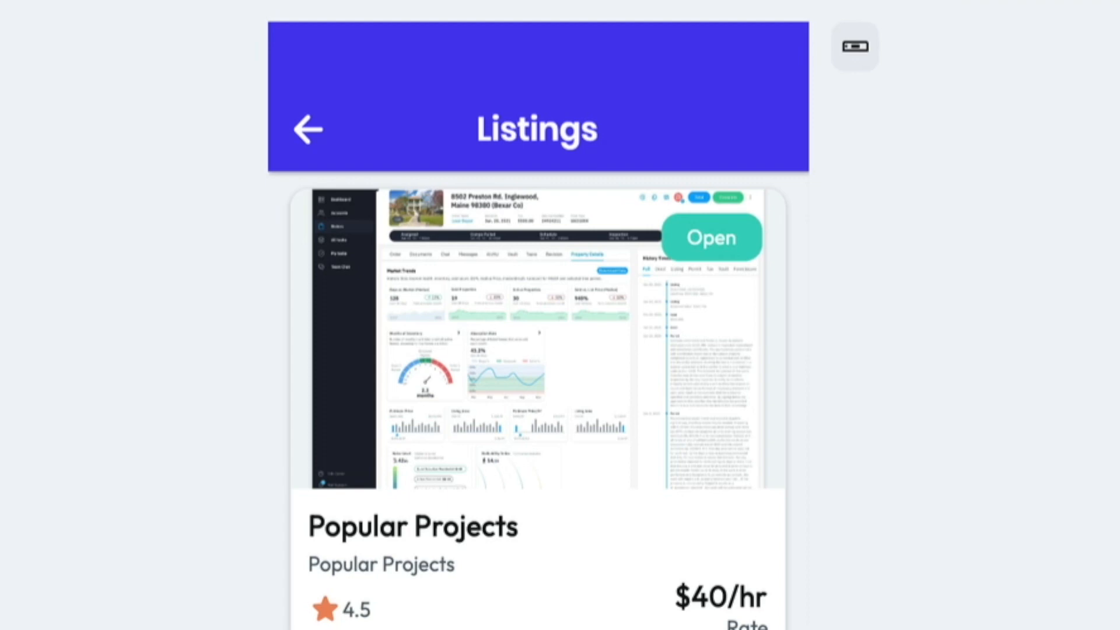
# Examine how the onDemandListing container nests a Column, a Stack and the Stack's Image
pyautogui.click(530, 420)
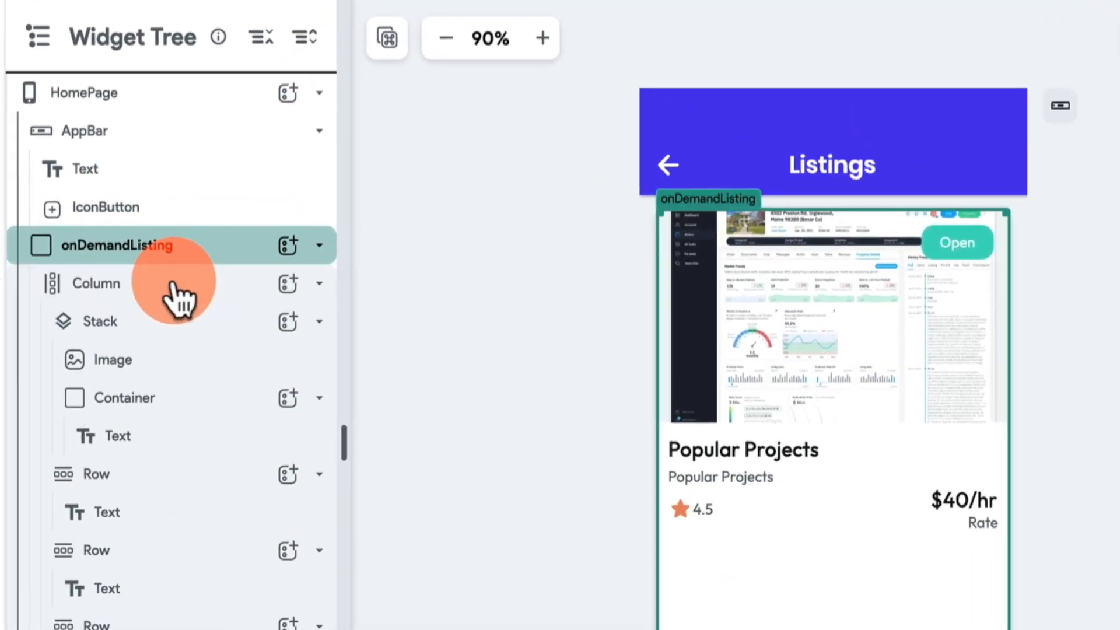
pyautogui.click(172, 284)
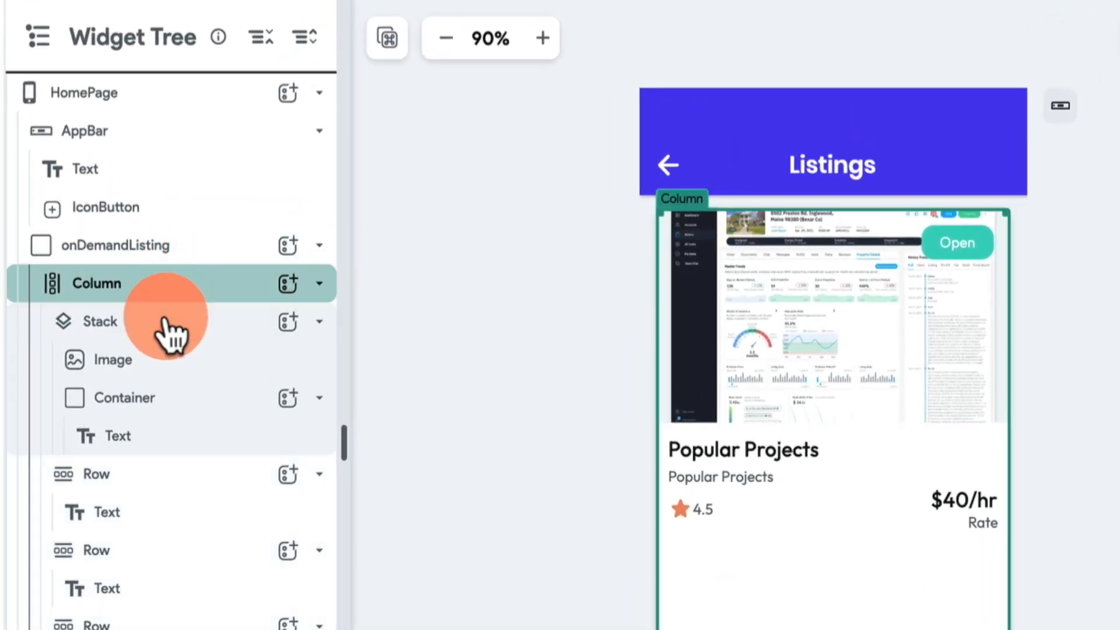
pyautogui.click(163, 327)
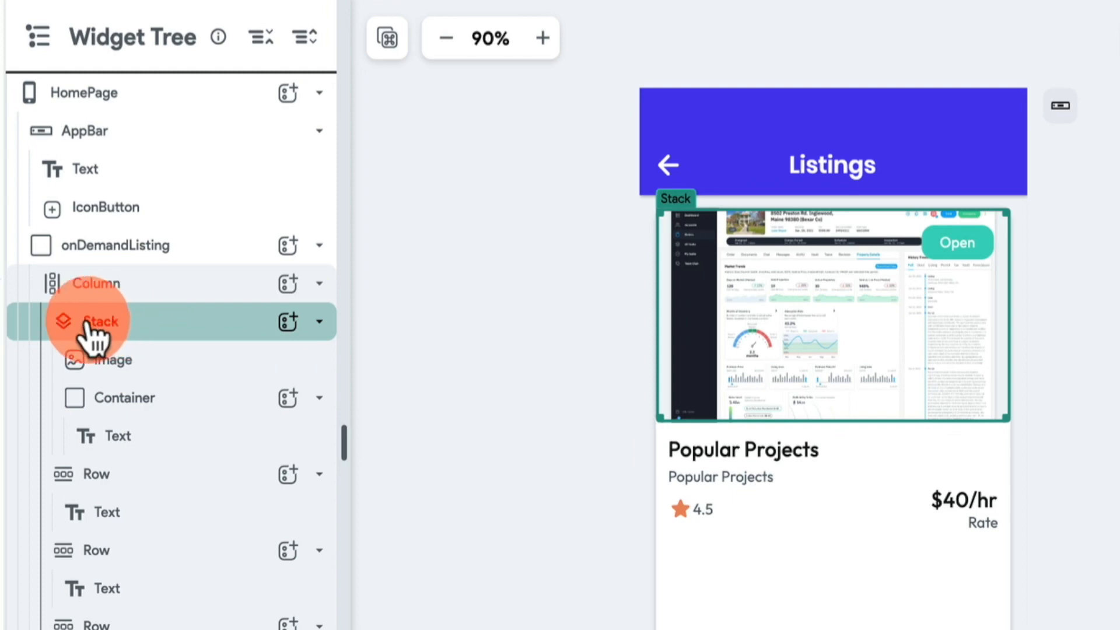
pyautogui.click(120, 368)
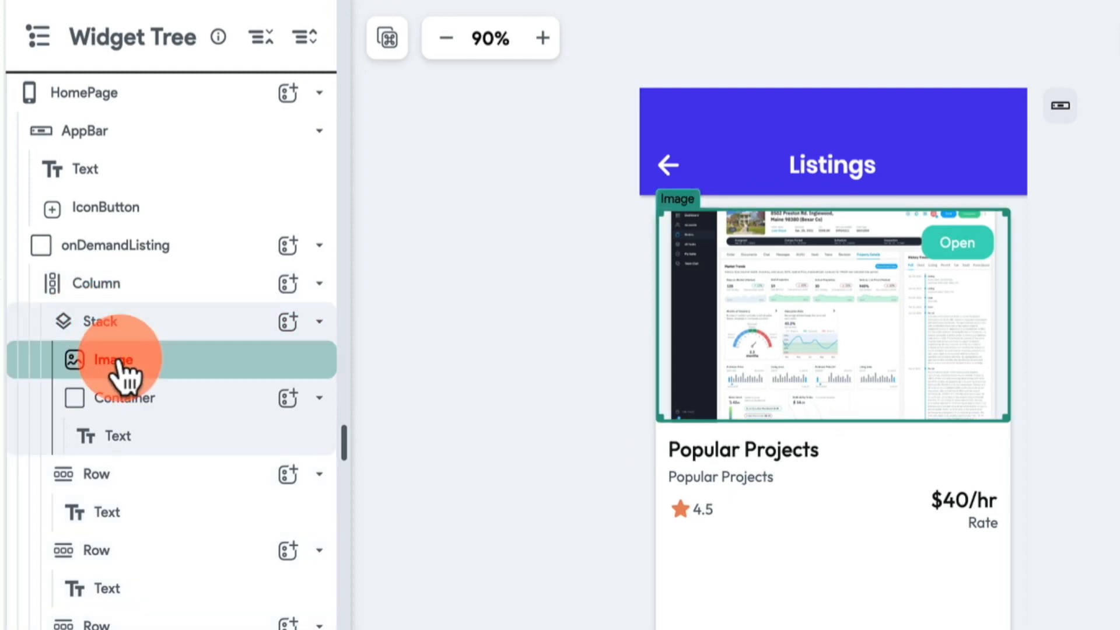
# Try different alignments for the Stack's Open badge Container, ending at horizontal alignment 1 and vertical alignment -1
pyautogui.click(119, 398)
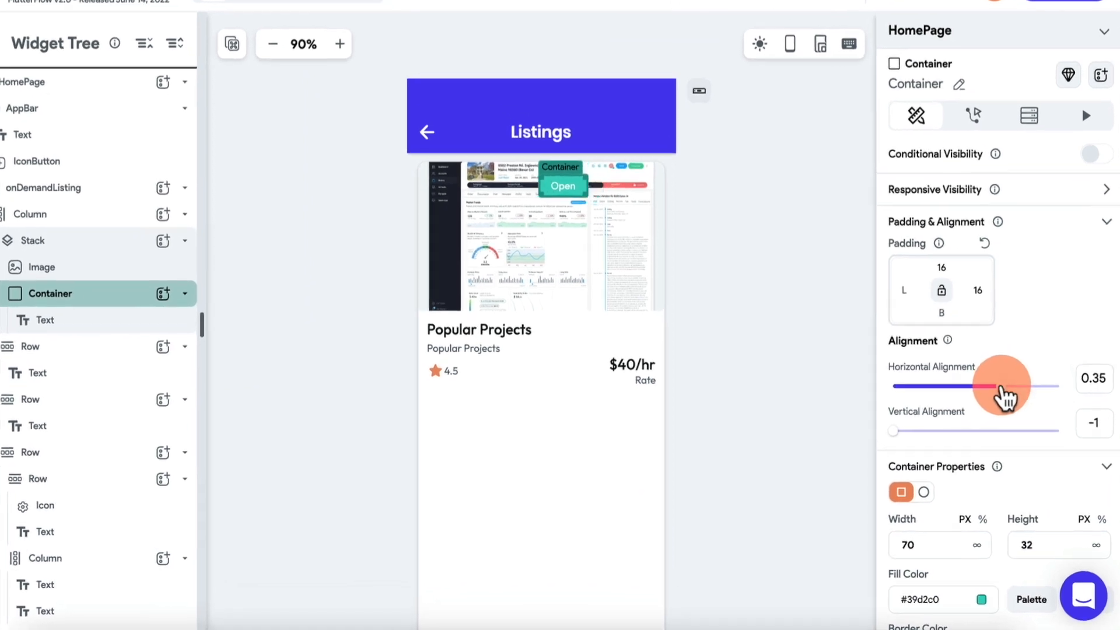
pyautogui.moveTo(997, 392); pyautogui.dragTo(1067, 394)
pyautogui.moveTo(1064, 315); pyautogui.dragTo(1077, 315)
pyautogui.moveTo(814, 381); pyautogui.dragTo(790, 405)
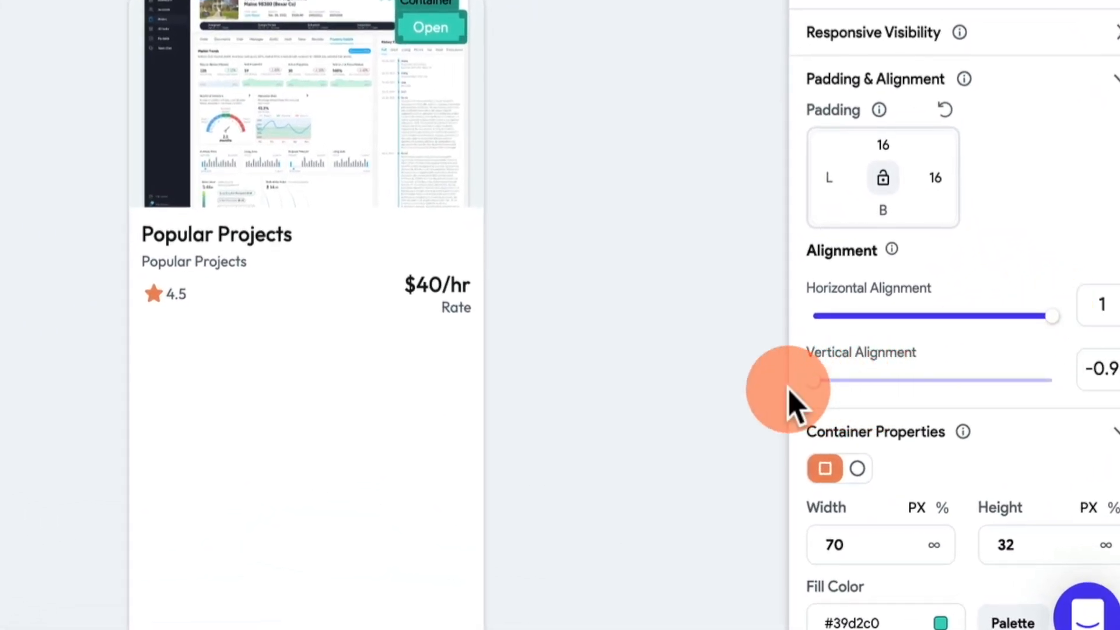
pyautogui.moveTo(1050, 318); pyautogui.dragTo(1069, 338)
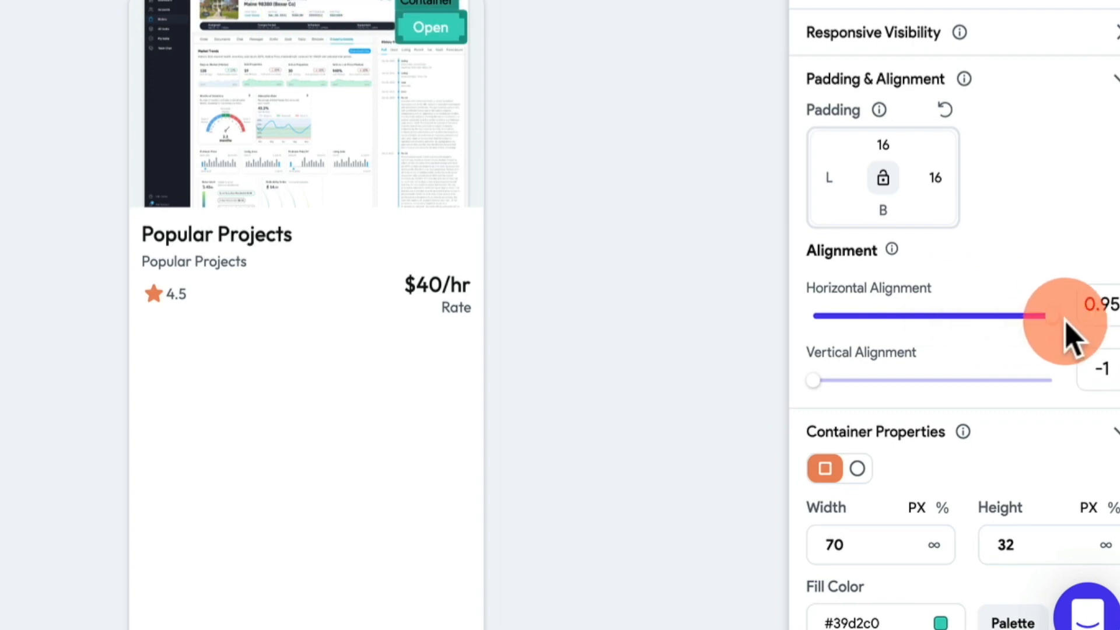
pyautogui.scroll(-5, 957, 450)
pyautogui.scroll(-10, 1035, 315)
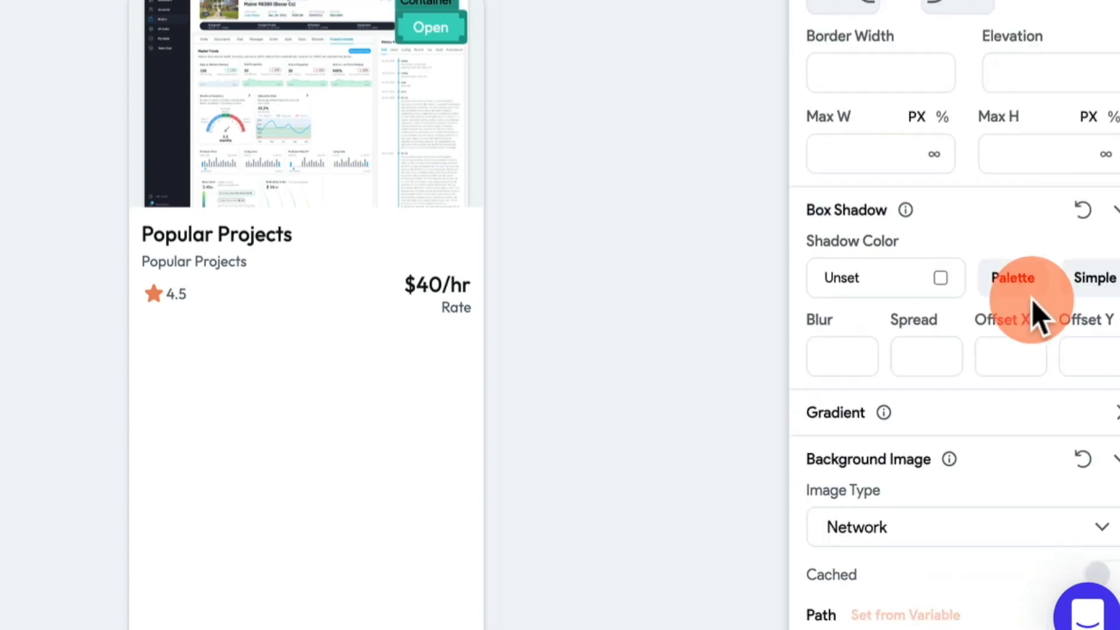
pyautogui.scroll(13, 920, 305)
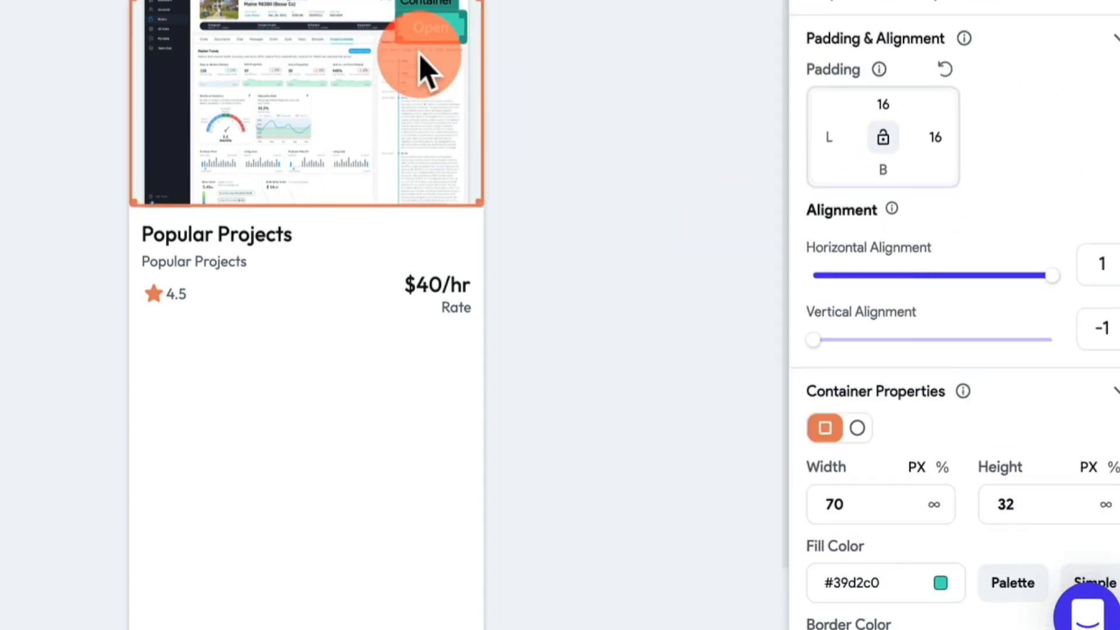
pyautogui.click(535, 29)
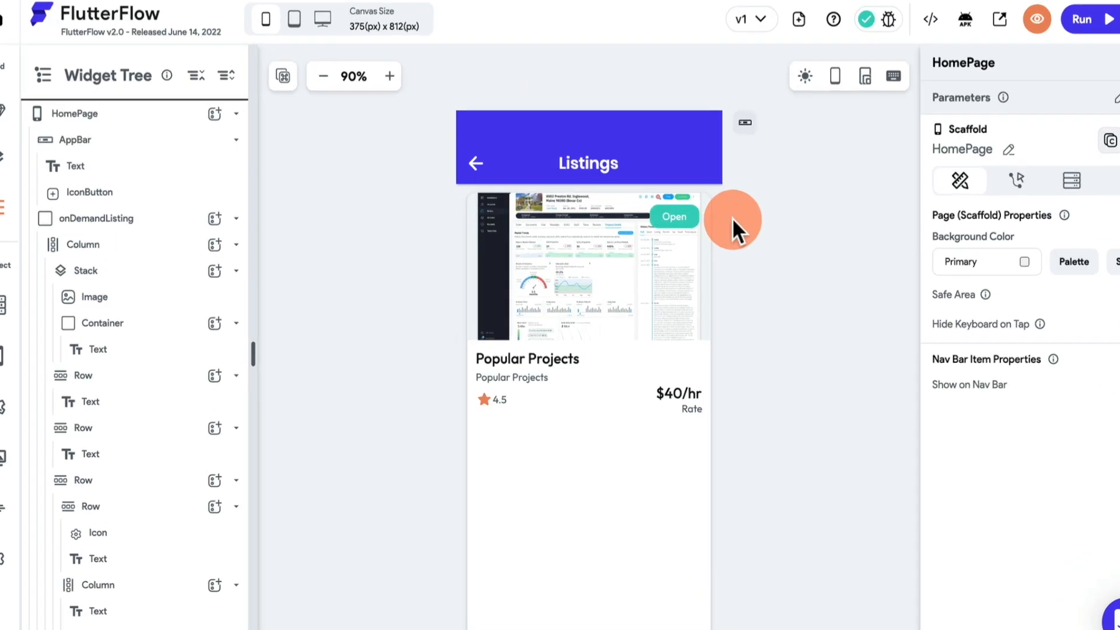
# Examine how the Open badge overlays the card image and how the bottom Row holds the rating Row and price Column
pyautogui.click(658, 274)
pyautogui.click(706, 235)
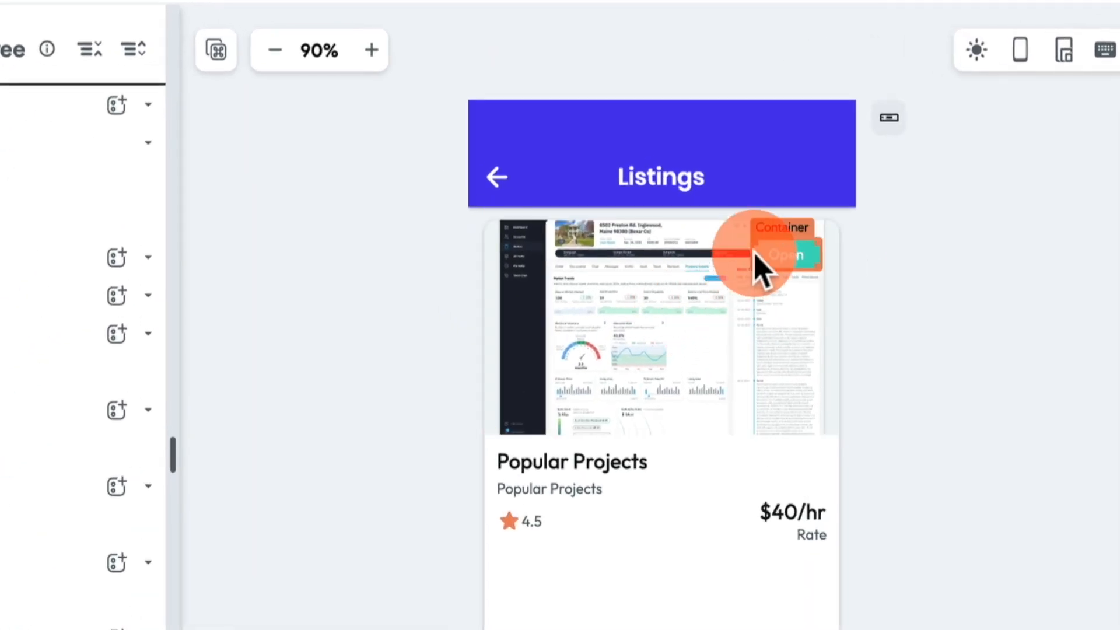
pyautogui.click(985, 248)
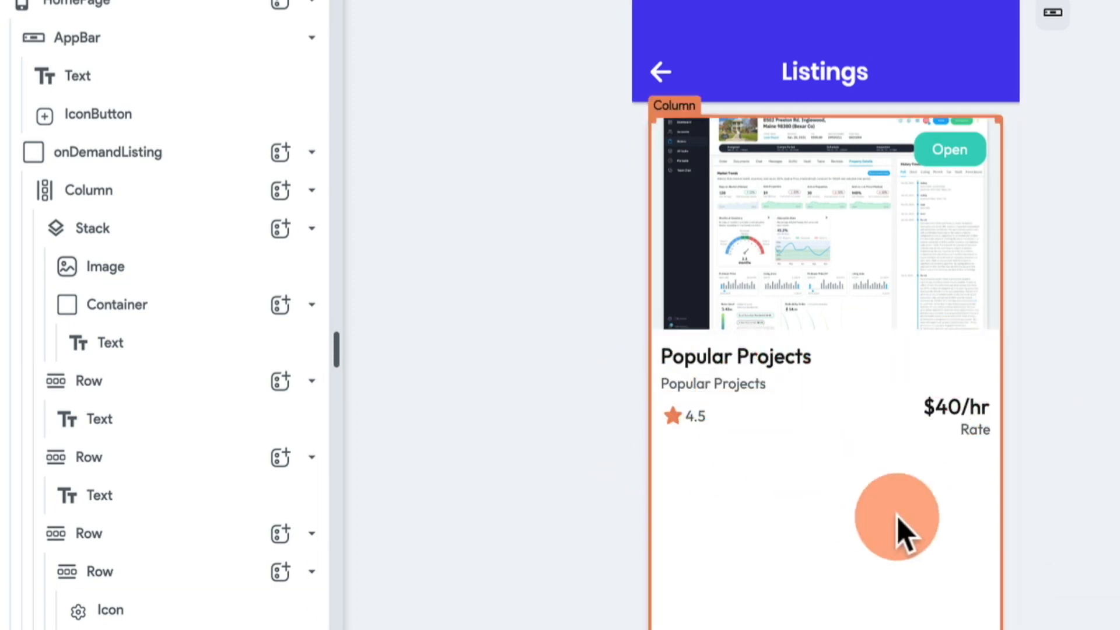
pyautogui.click(130, 570)
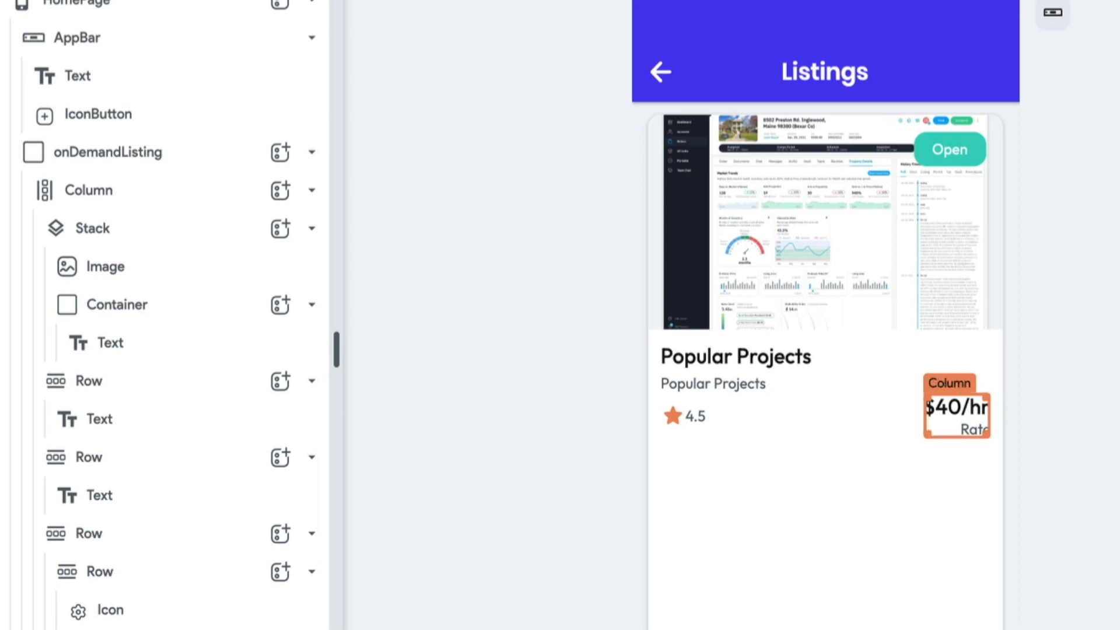
pyautogui.click(945, 427)
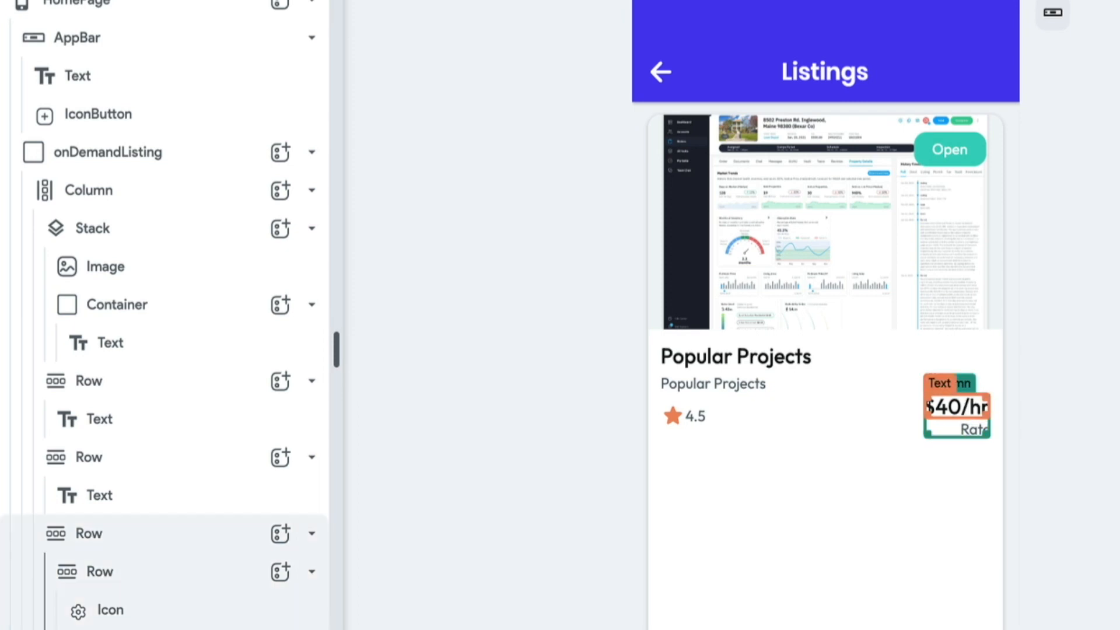
# Browse the prebuilt templates available for HomePage, from UI Elements through the checkout and paywall sheets to Headers
pyautogui.click(283, 5)
pyautogui.click(614, 33)
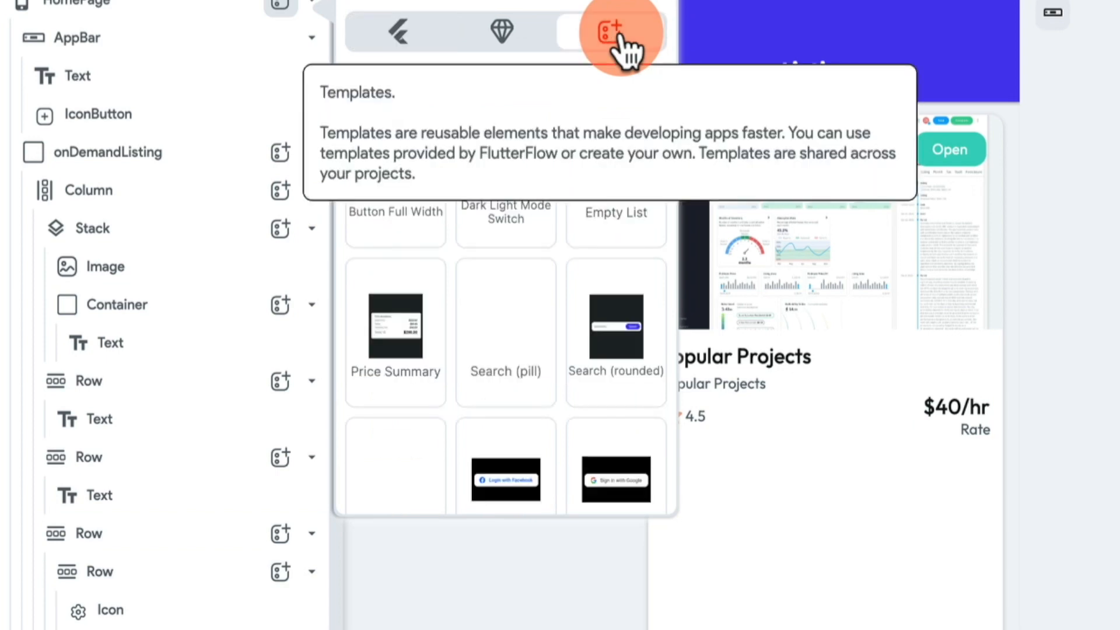
pyautogui.click(501, 329)
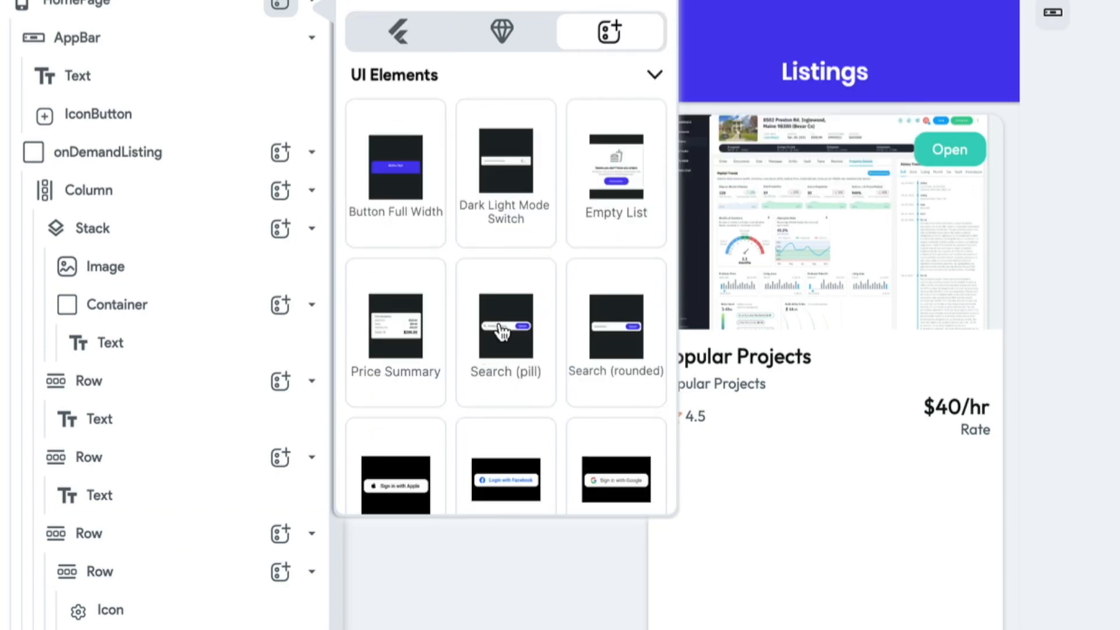
pyautogui.scroll(-10, 500, 329)
pyautogui.scroll(-5, 557, 280)
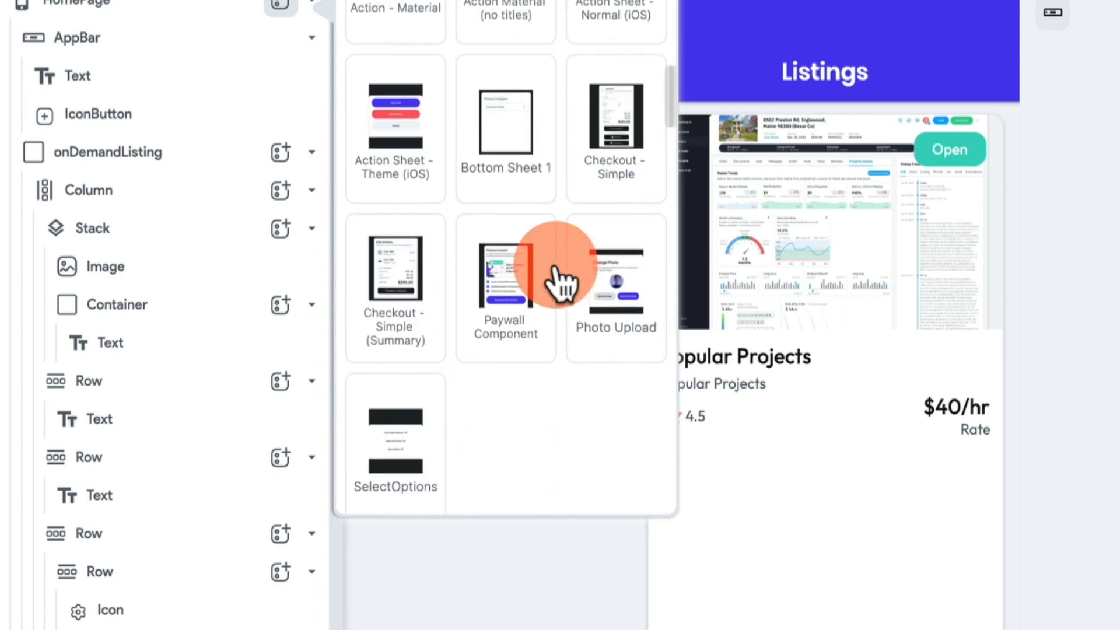
pyautogui.scroll(-5, 557, 280)
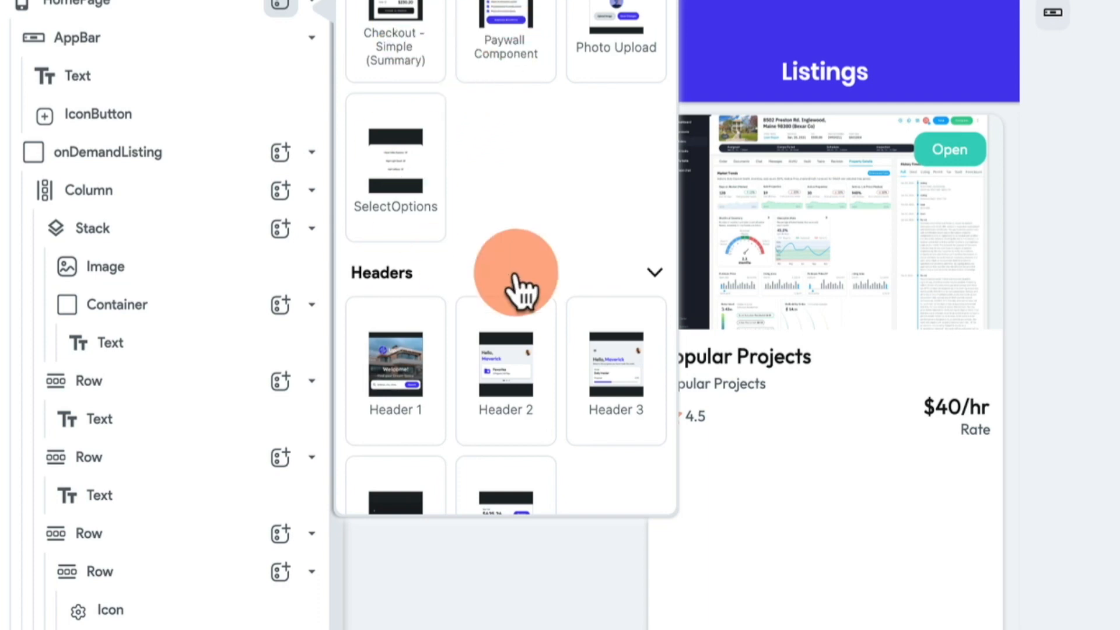
pyautogui.scroll(1, 527, 102)
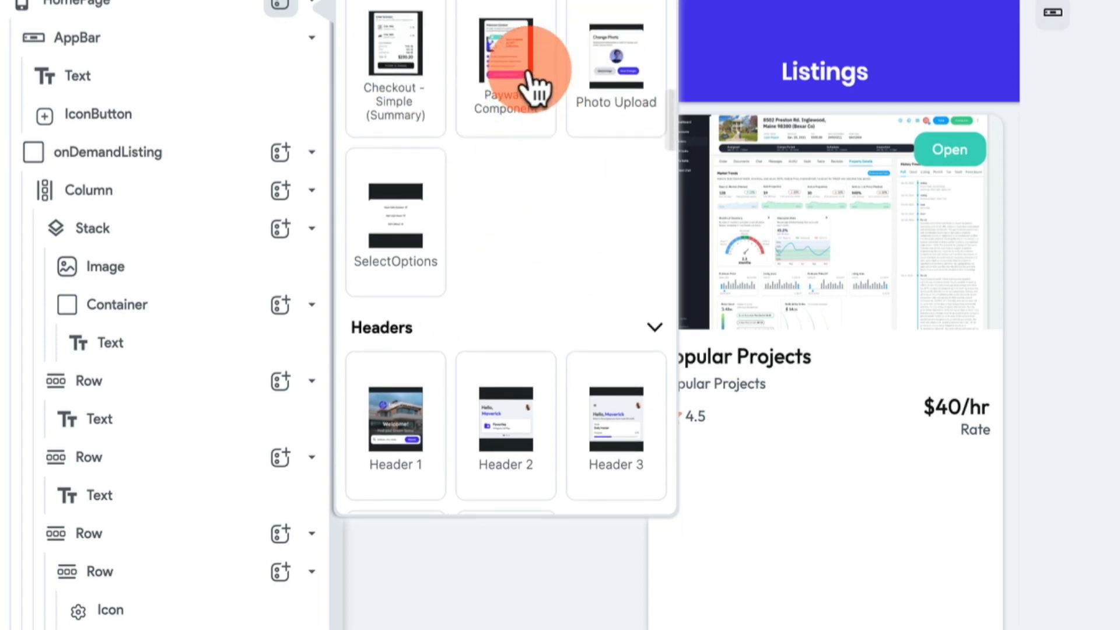